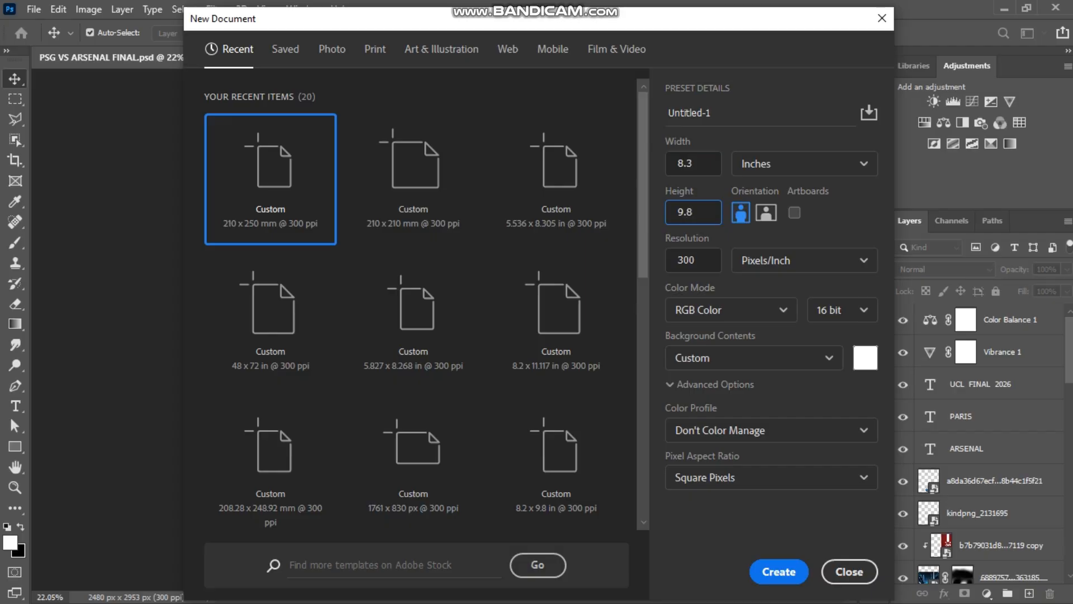
# Create a new 8.3 × 9.8 inch, 16-bit RGB document at 300 pixels/inch
pyautogui.click(710, 263)
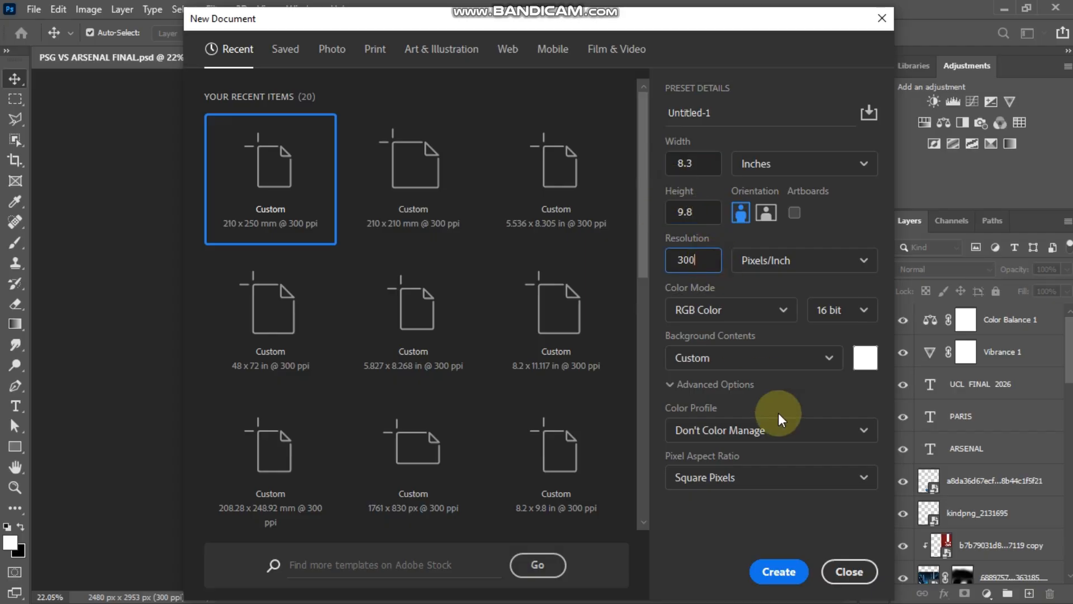
pyautogui.click(779, 570)
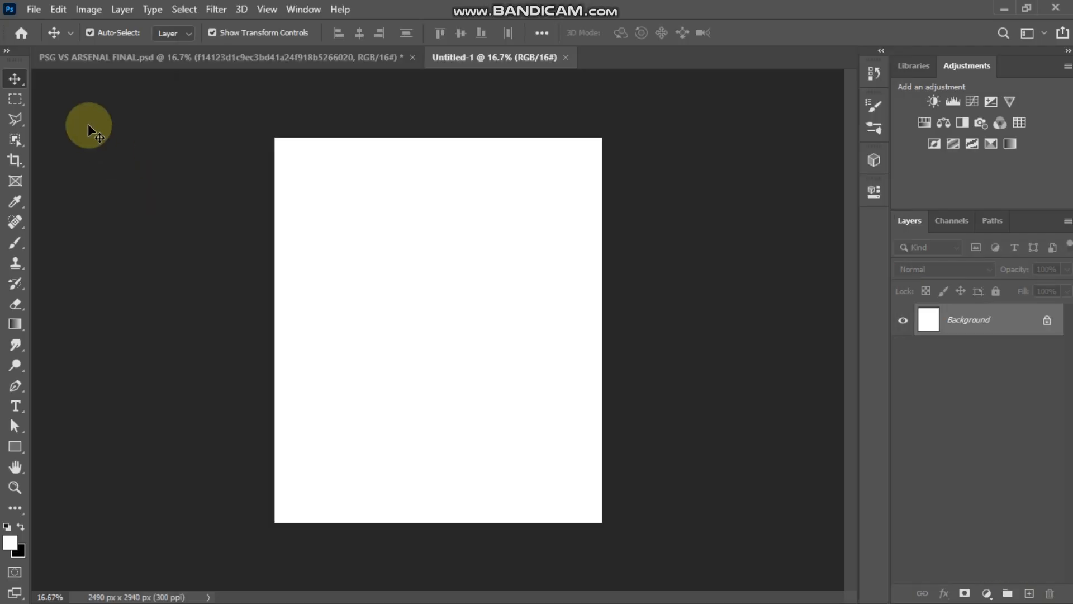
# Place the blue trophy image f14123d1c9ec3bd41a24f918b5266020 from New folder (8) as an embedded file
pyautogui.click(34, 9)
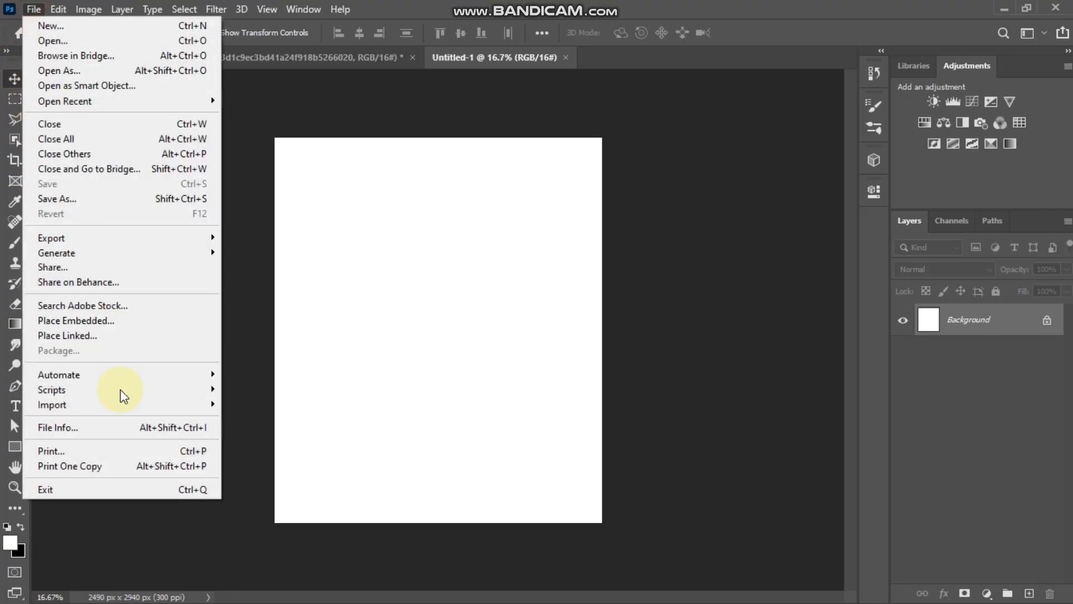
pyautogui.click(106, 323)
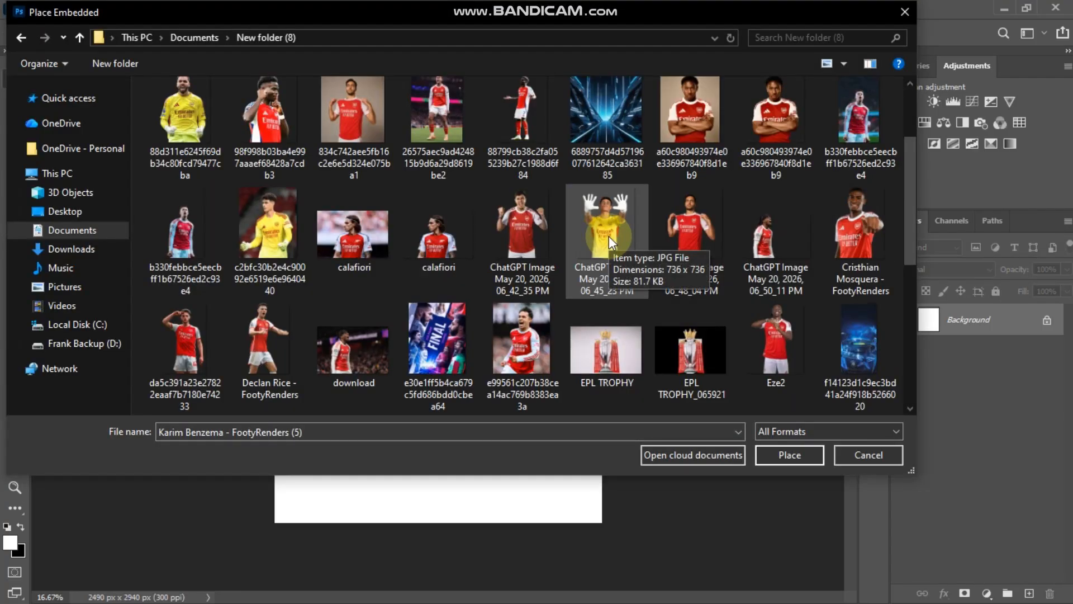
pyautogui.click(853, 334)
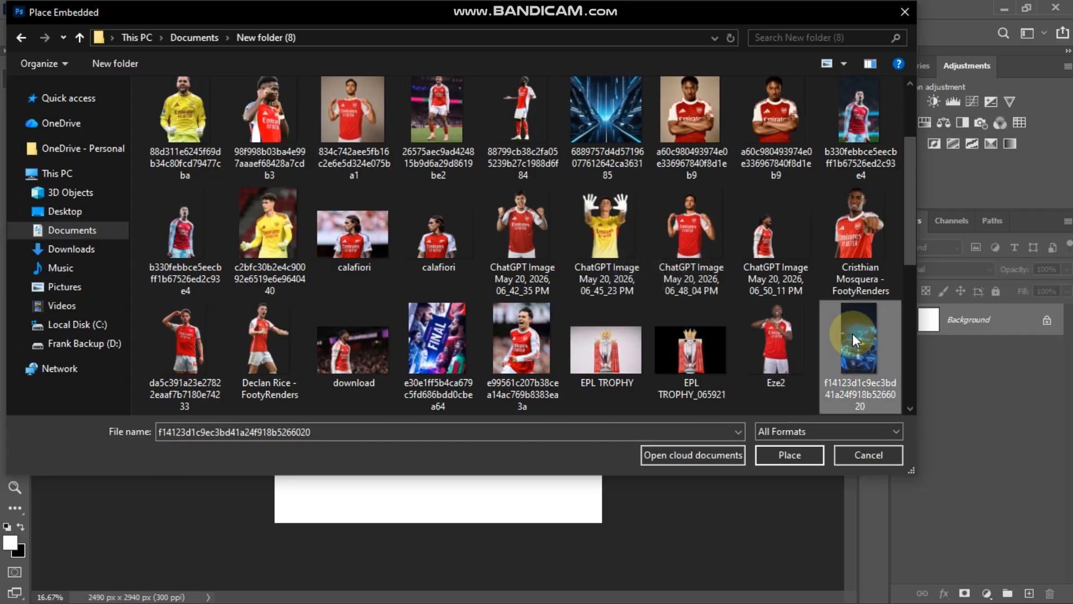
pyautogui.click(773, 452)
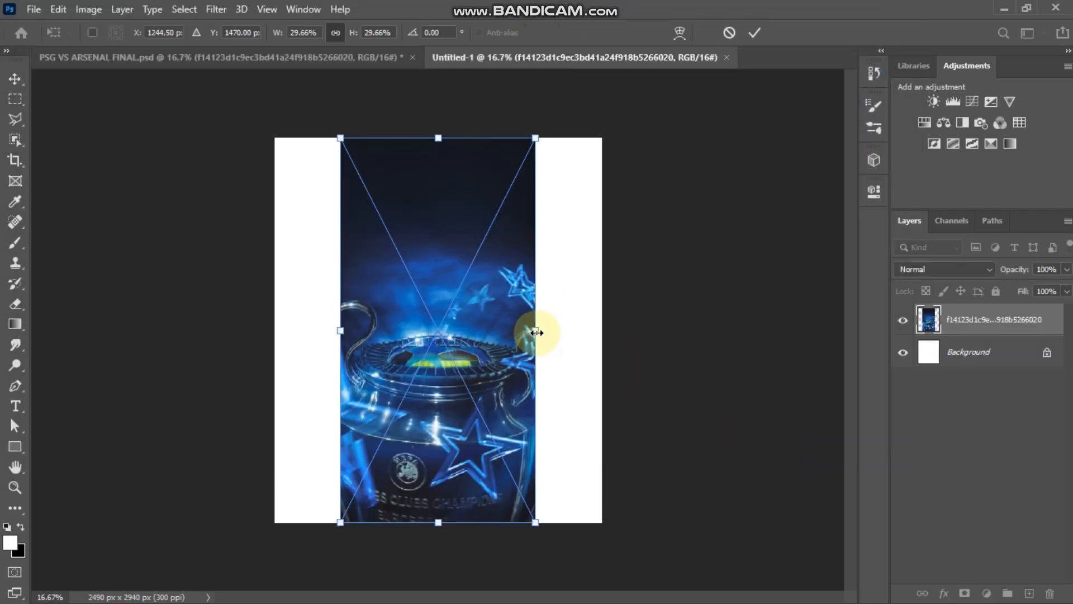
# Scale and position the placed trophy image so it covers the whole canvas, and hide its layer
pyautogui.moveTo(536, 333); pyautogui.dragTo(608, 330)
pyautogui.moveTo(341, 330); pyautogui.dragTo(266, 330)
pyautogui.moveTo(428, 348); pyautogui.dragTo(494, 329)
pyautogui.click(754, 32)
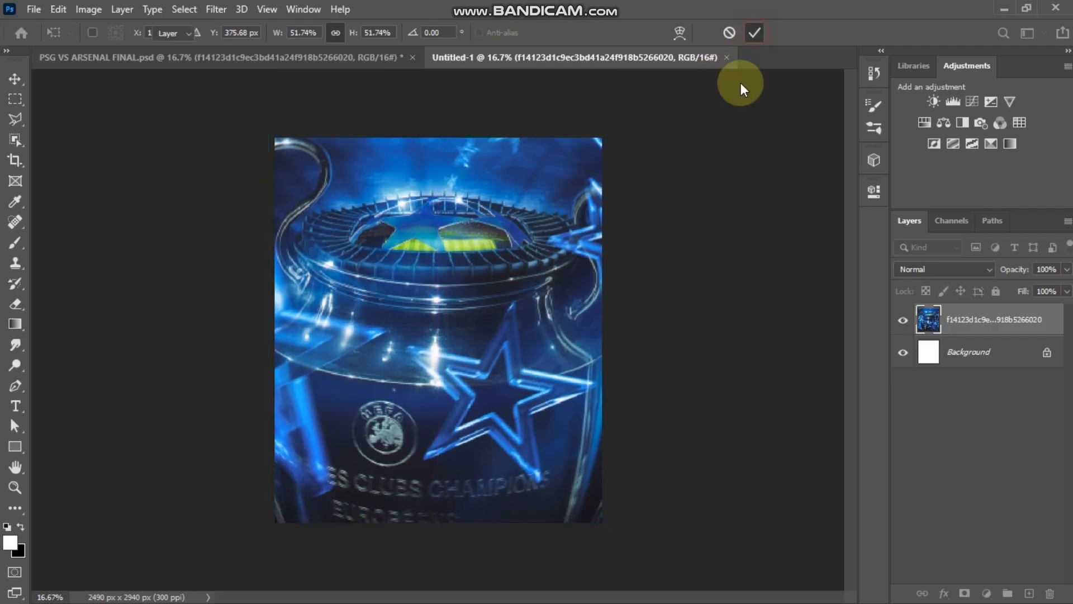
pyautogui.click(696, 263)
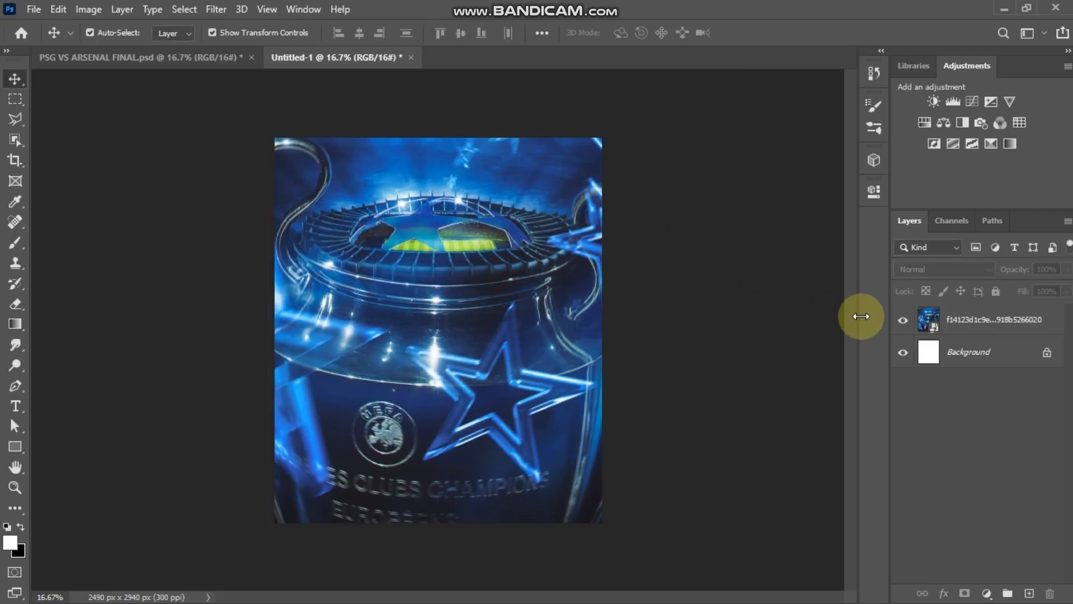
pyautogui.click(903, 323)
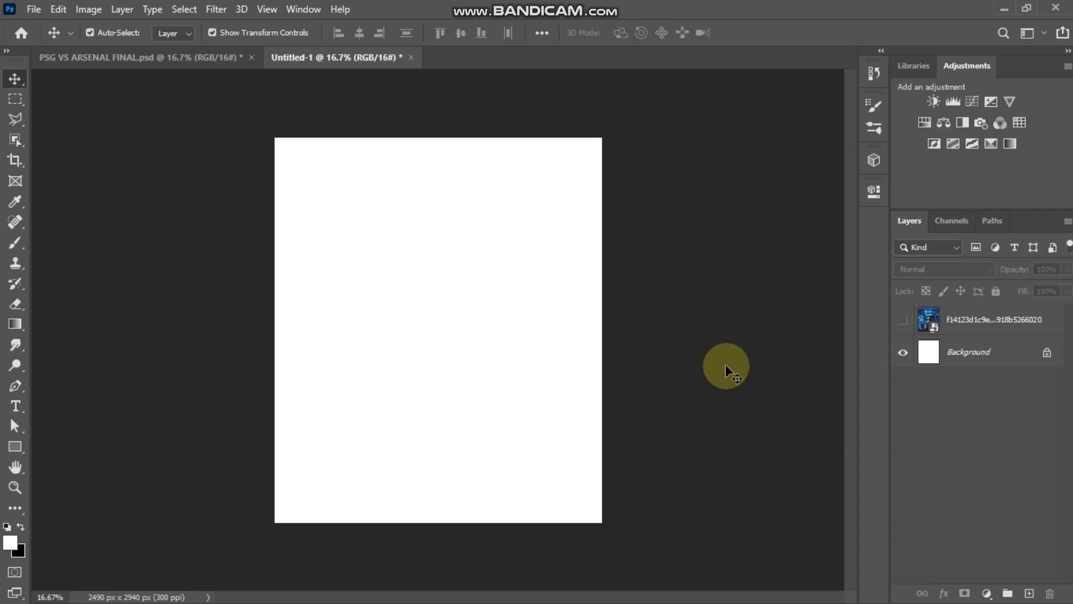
# Switch to File Explorer's Sport folder and place the PSG player images d6ead695…, ec4866d0… and 45395044… into the Photoshop document
pyautogui.moveTo(1069, 268)
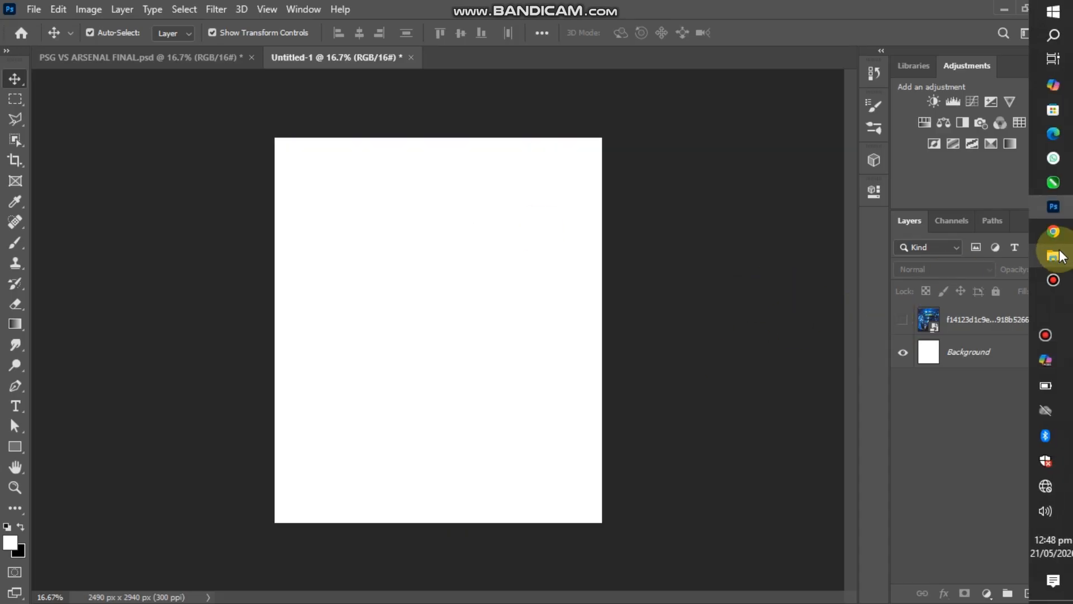
pyautogui.click(933, 203)
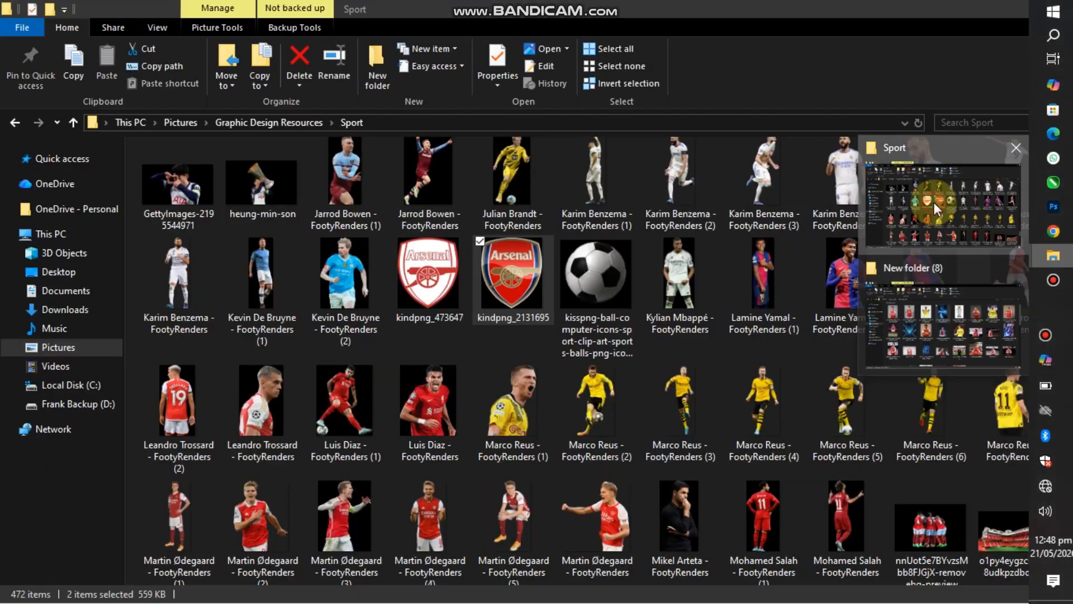
pyautogui.scroll(5, 586, 320)
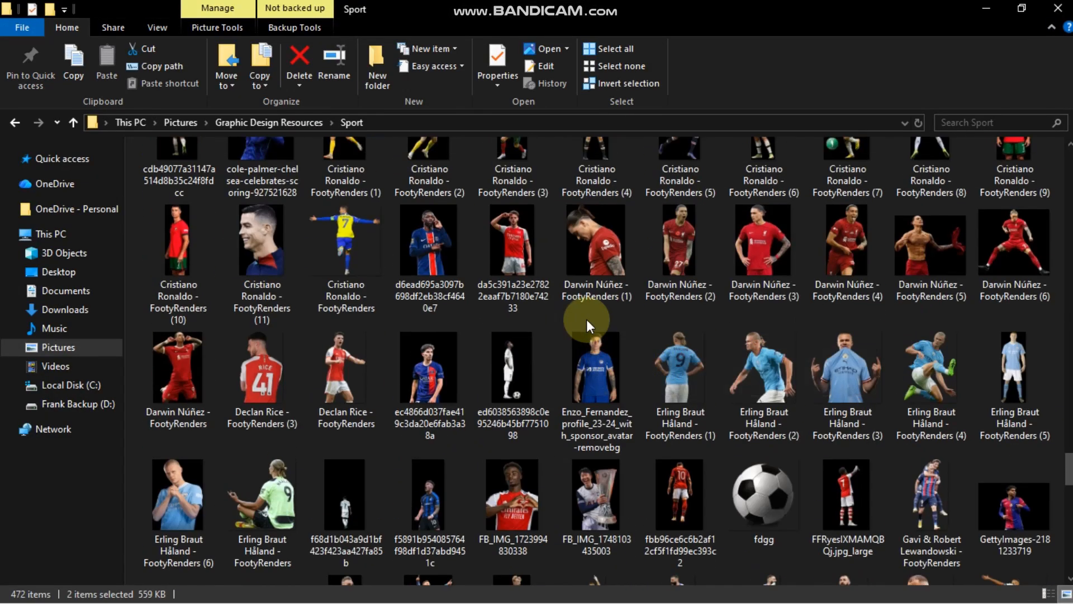
pyautogui.click(441, 224)
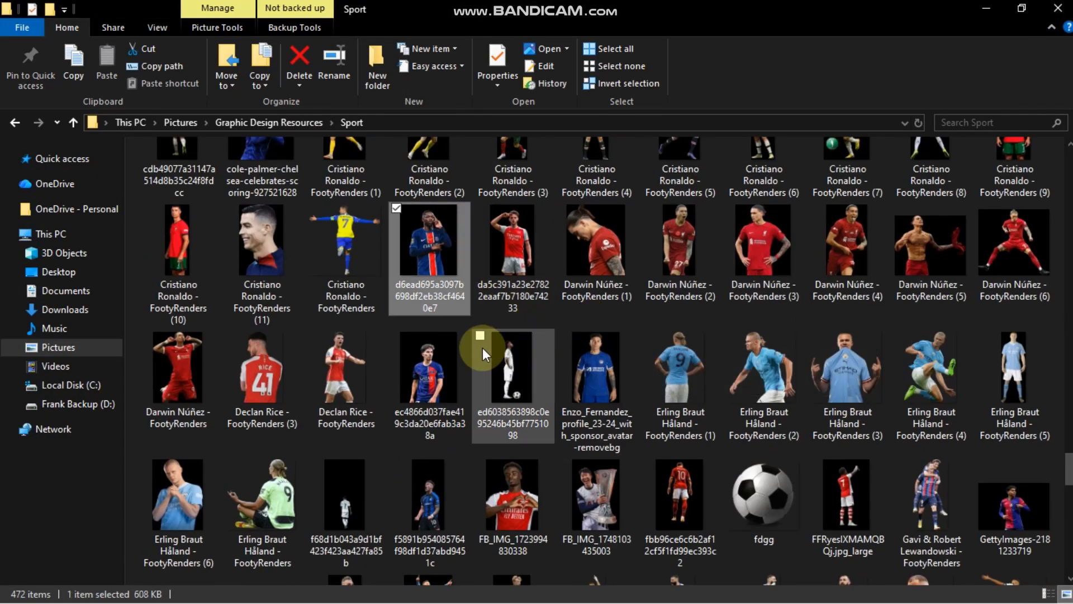
pyautogui.keyDown('ctrl'); pyautogui.click(444, 348); pyautogui.keyUp('ctrl')
pyautogui.scroll(8, 558, 358)
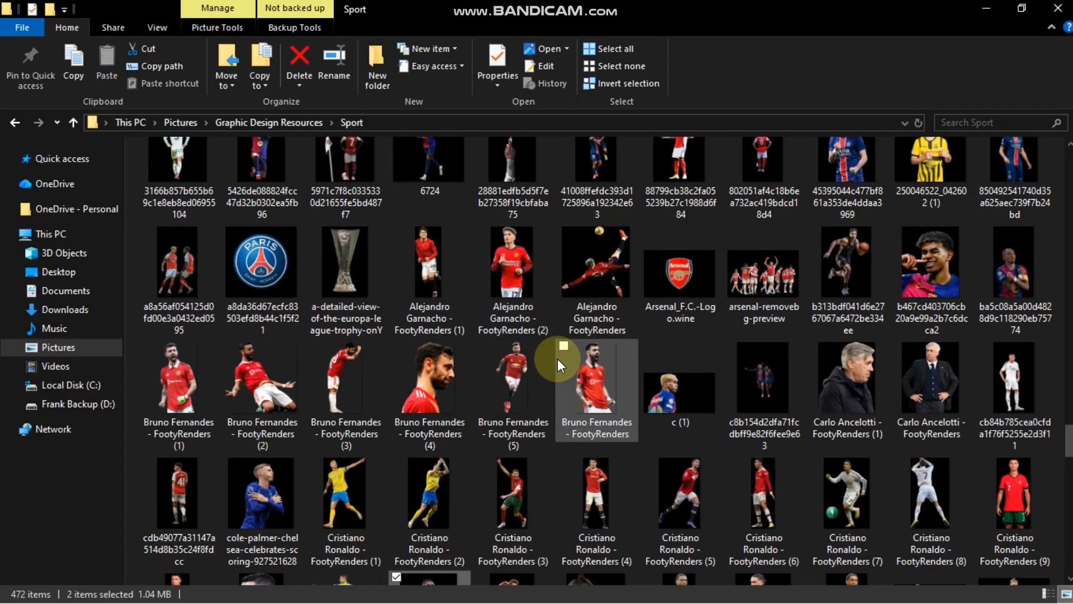
pyautogui.keyDown('ctrl'); pyautogui.click(828, 311); pyautogui.keyUp('ctrl')
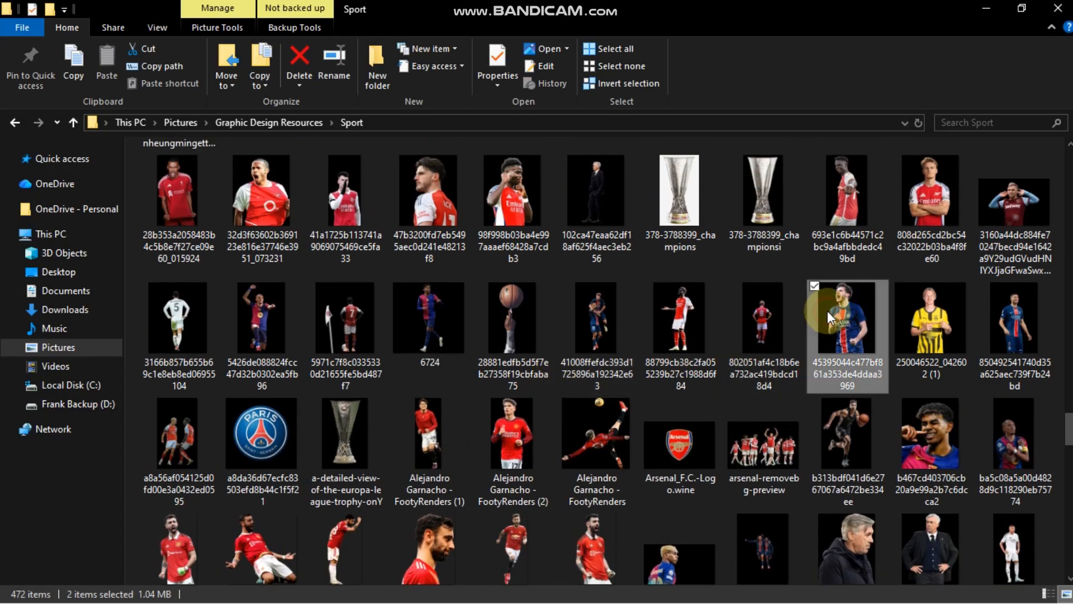
pyautogui.moveTo(837, 327); pyautogui.dragTo(430, 313)
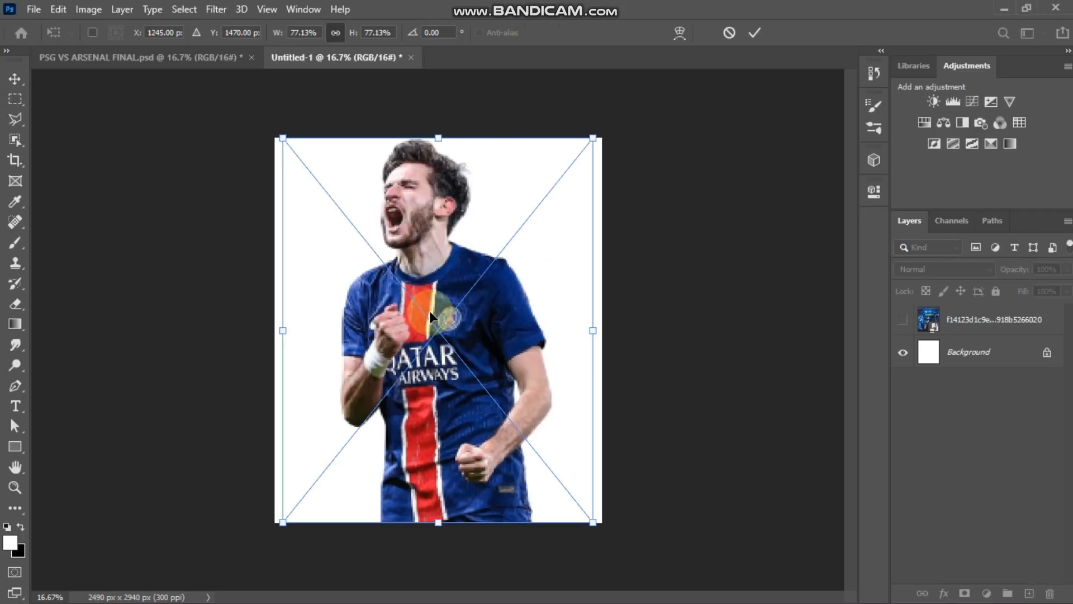
pyautogui.press('Return')
pyautogui.press('Return')
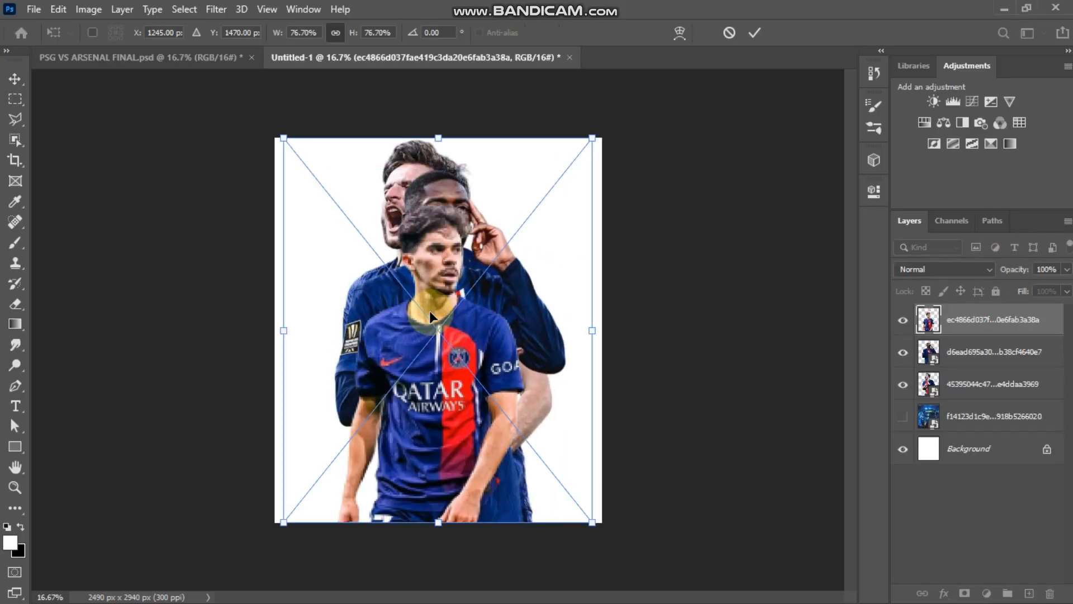
pyautogui.press('Return')
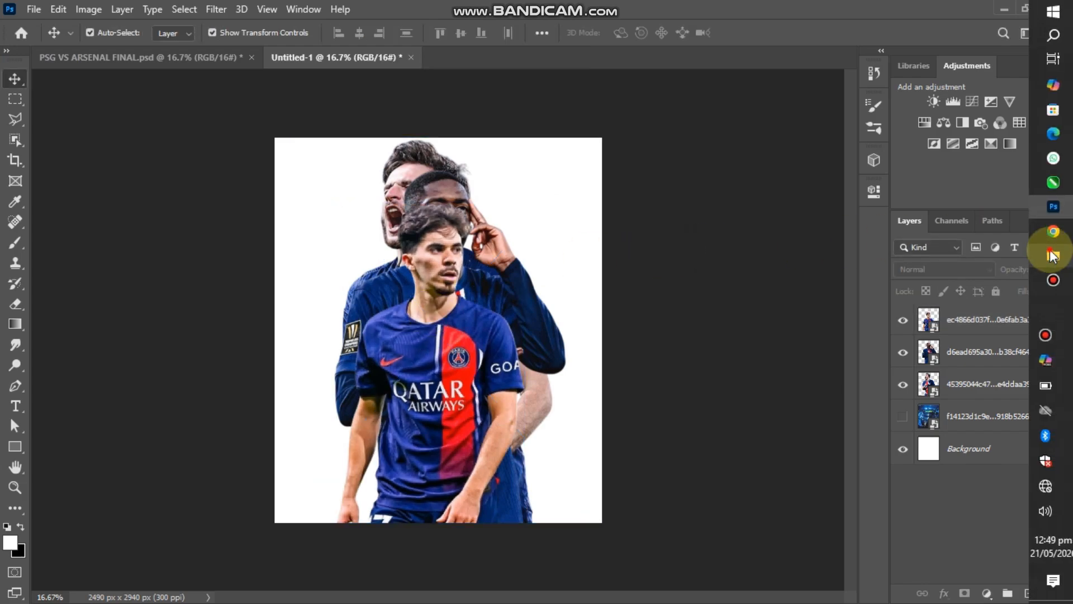
# Switch to File Explorer's New folder (8) and place the Arsenal images 98f998b0…, b330febb… and Declan Rice - FootyRenders into the Photoshop document
pyautogui.moveTo(1053, 256)
pyautogui.click(937, 293)
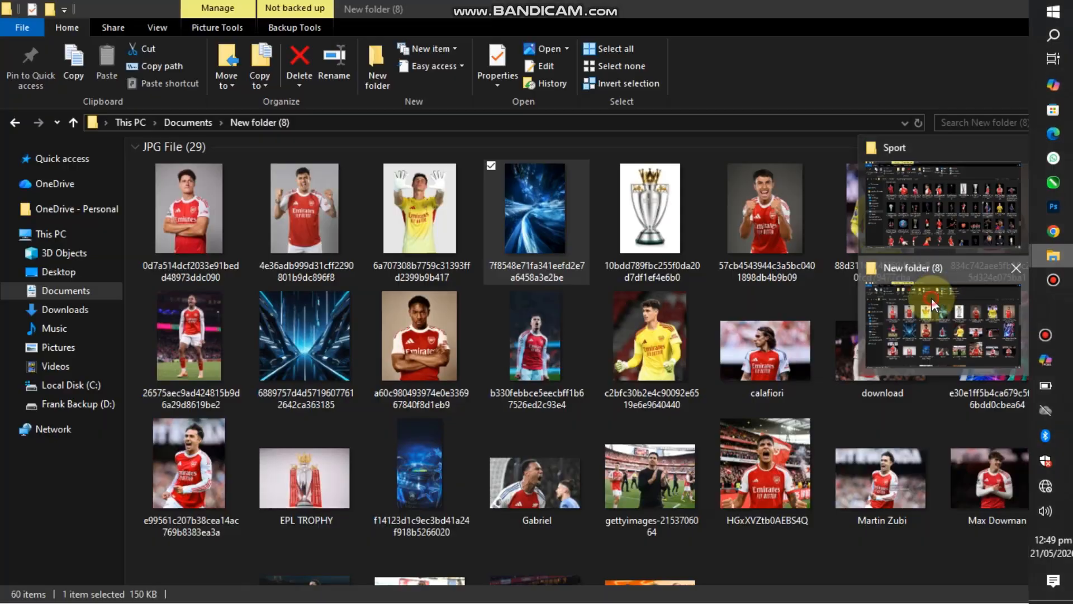
pyautogui.scroll(-10, 856, 413)
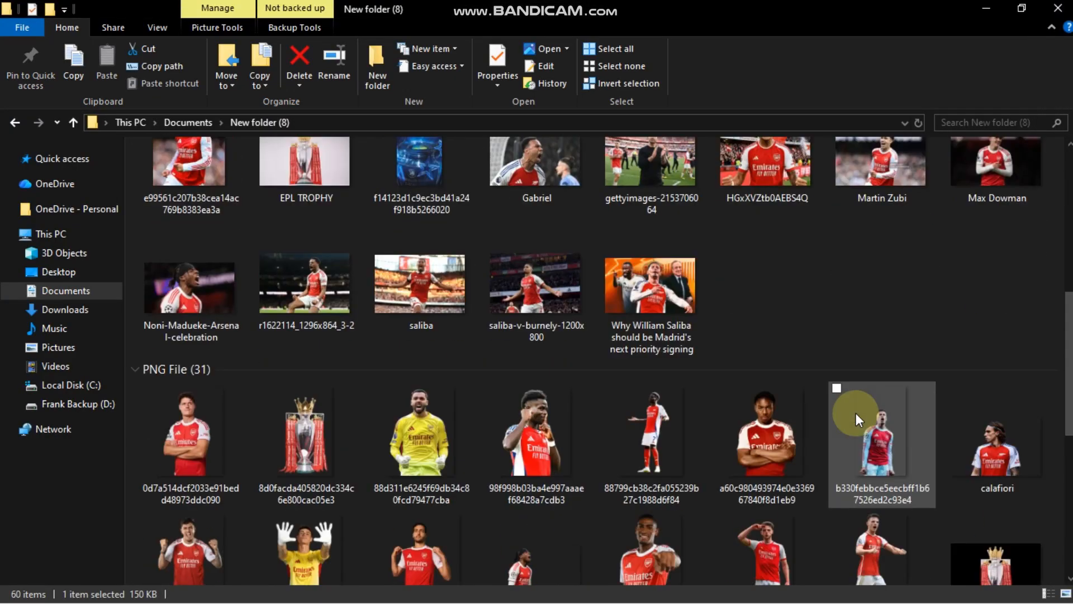
pyautogui.click(538, 240)
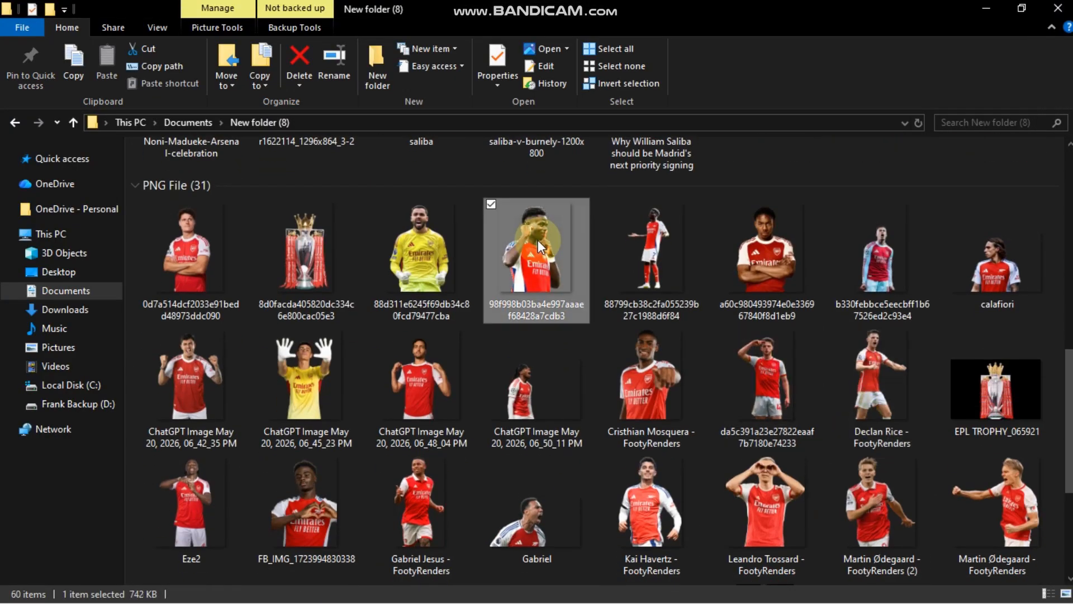
pyautogui.keyDown('ctrl'); pyautogui.click(853, 233); pyautogui.keyUp('ctrl')
pyautogui.keyDown('ctrl'); pyautogui.click(867, 341); pyautogui.keyUp('ctrl')
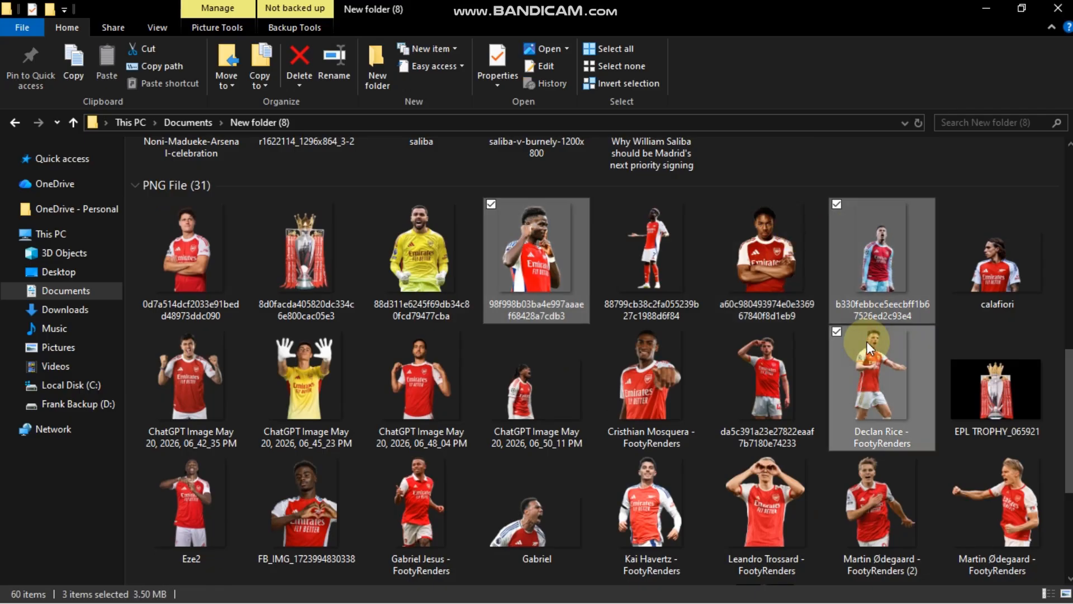
pyautogui.moveTo(866, 341); pyautogui.dragTo(542, 325)
pyautogui.press('Return')
pyautogui.press('Return')
pyautogui.press('Return')
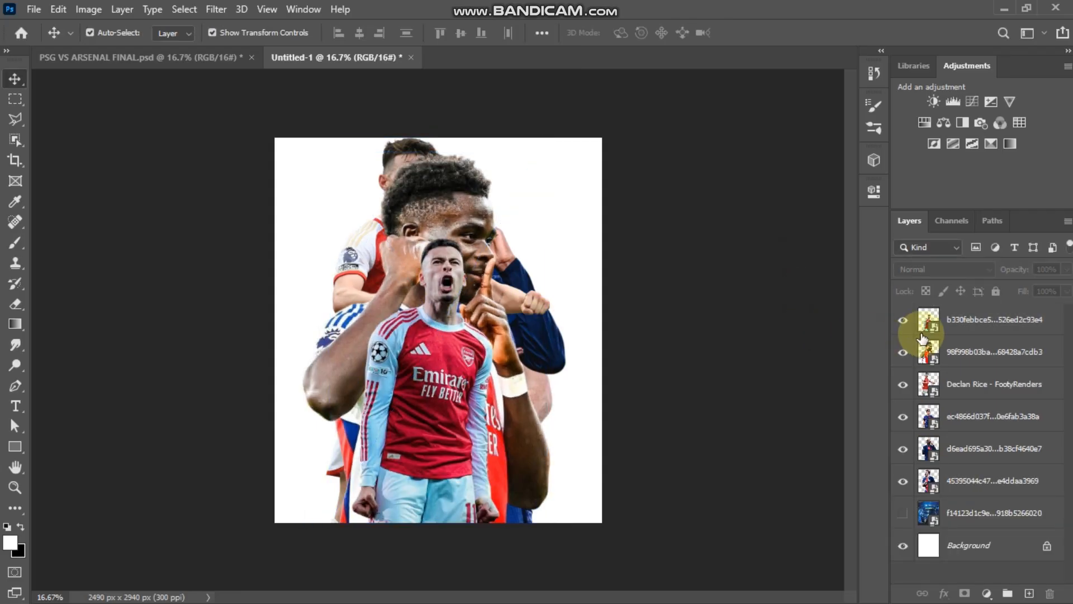
# Hide all player layers except ec4866d0…, and scale that player to about 86%, rotated about 13° against the canvas's left edge
pyautogui.moveTo(903, 322); pyautogui.dragTo(901, 451)
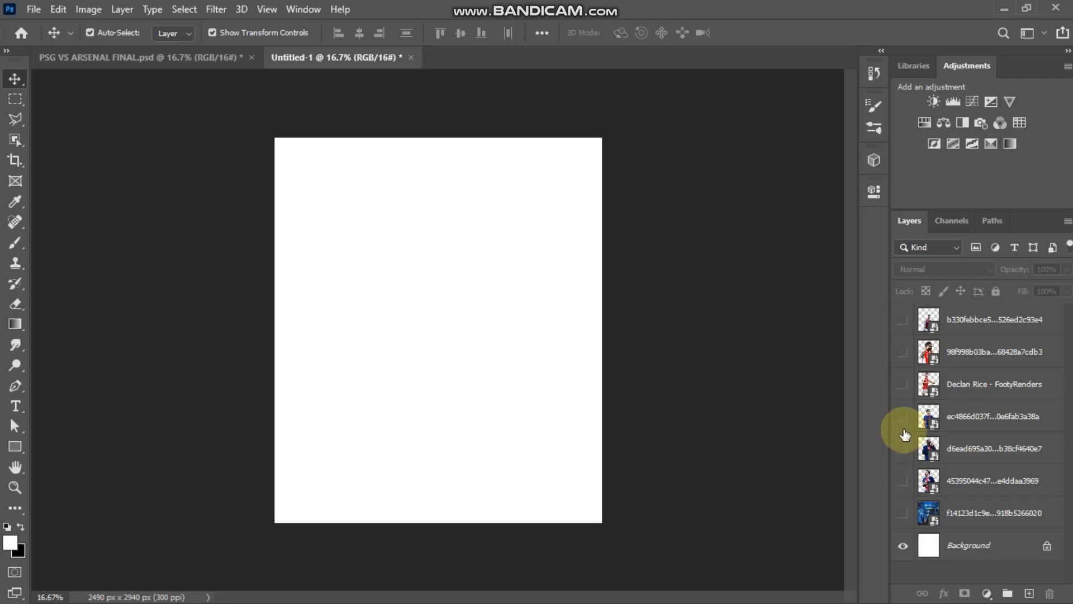
pyautogui.click(902, 419)
pyautogui.moveTo(425, 334); pyautogui.dragTo(369, 301)
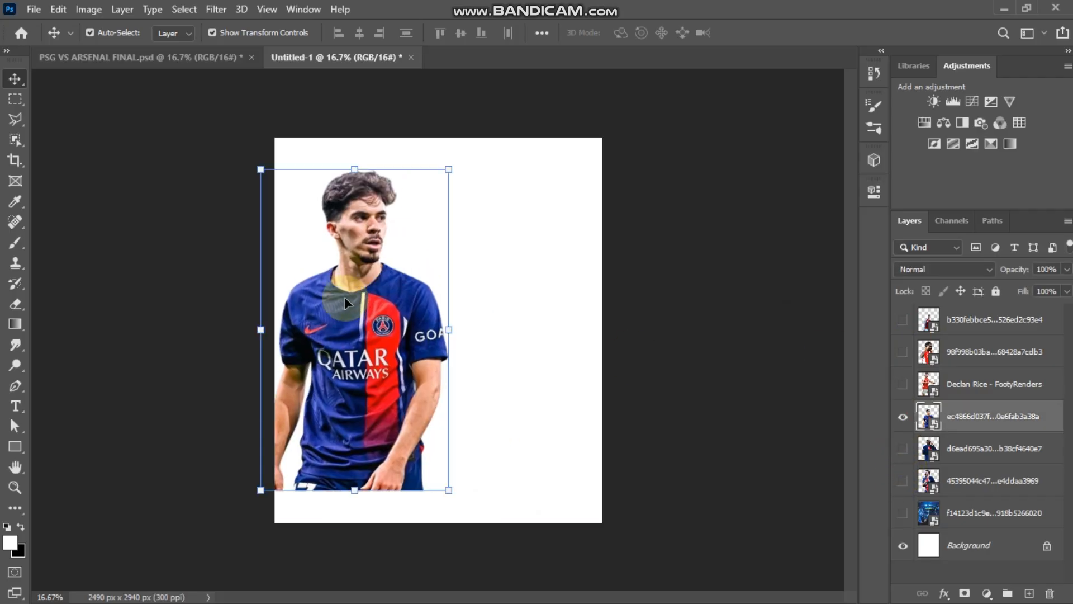
pyautogui.moveTo(355, 170); pyautogui.dragTo(355, 106)
pyautogui.moveTo(515, 491); pyautogui.dragTo(555, 538)
pyautogui.moveTo(556, 103); pyautogui.dragTo(618, 142)
pyautogui.moveTo(412, 319); pyautogui.dragTo(385, 289)
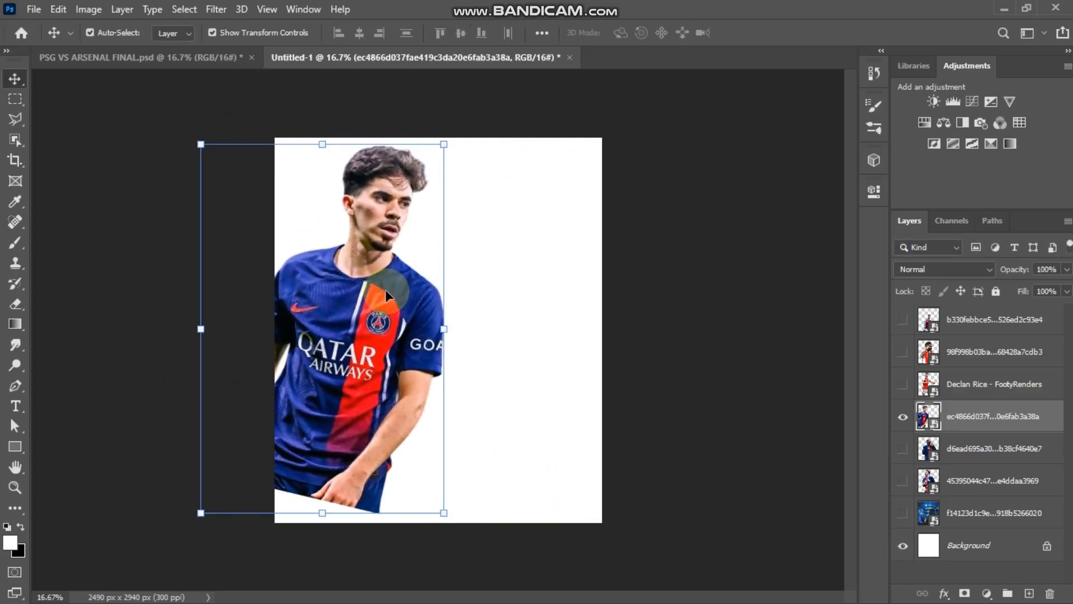
pyautogui.press('Escape')
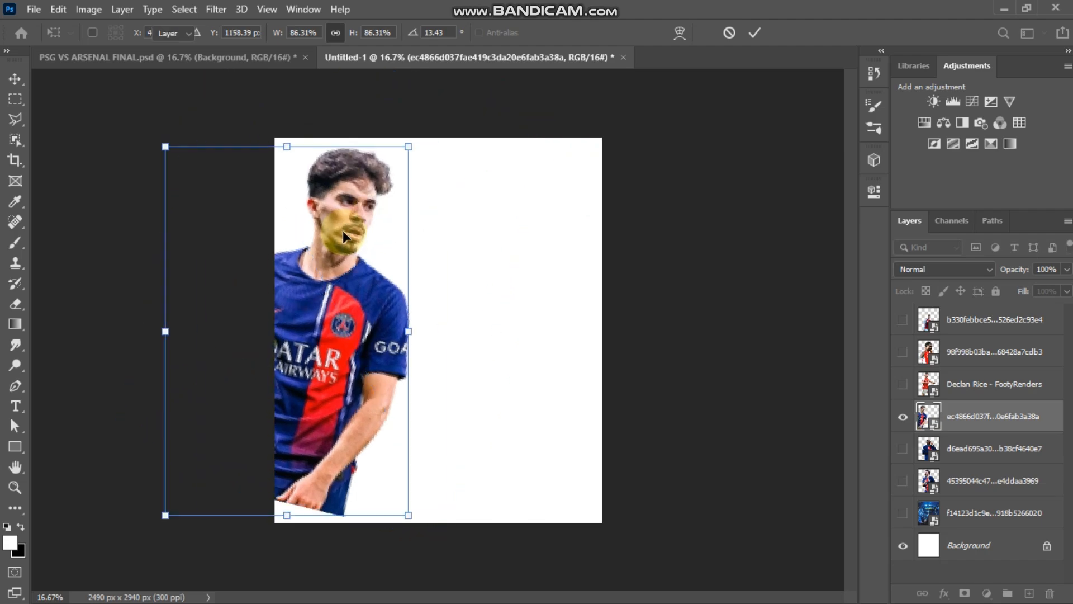
pyautogui.click(655, 257)
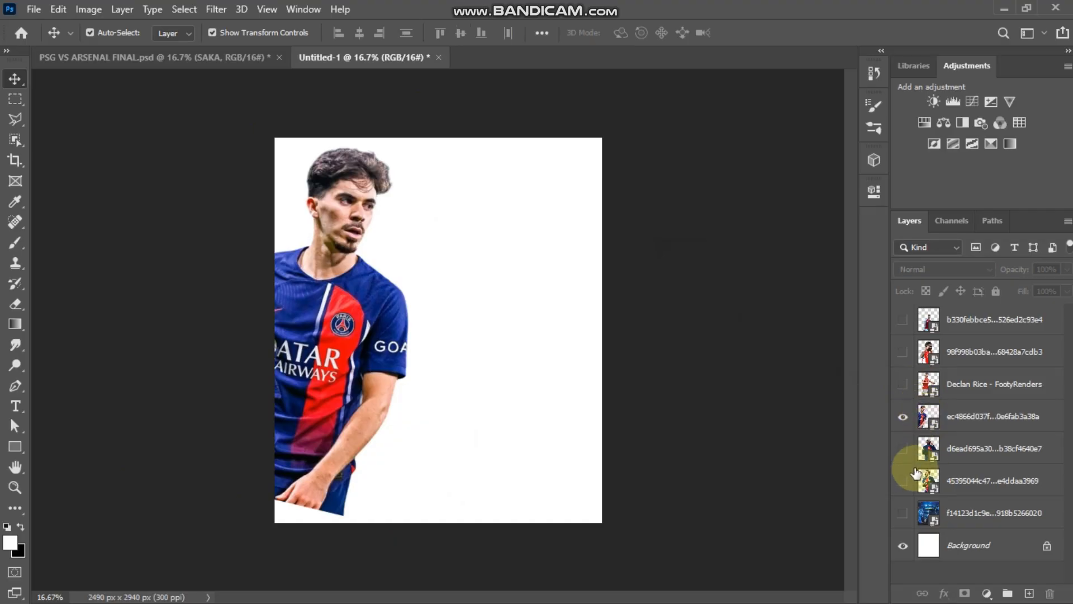
# Show the 45395044… player layer, scale it to about 56% and flip it horizontally
pyautogui.click(904, 482)
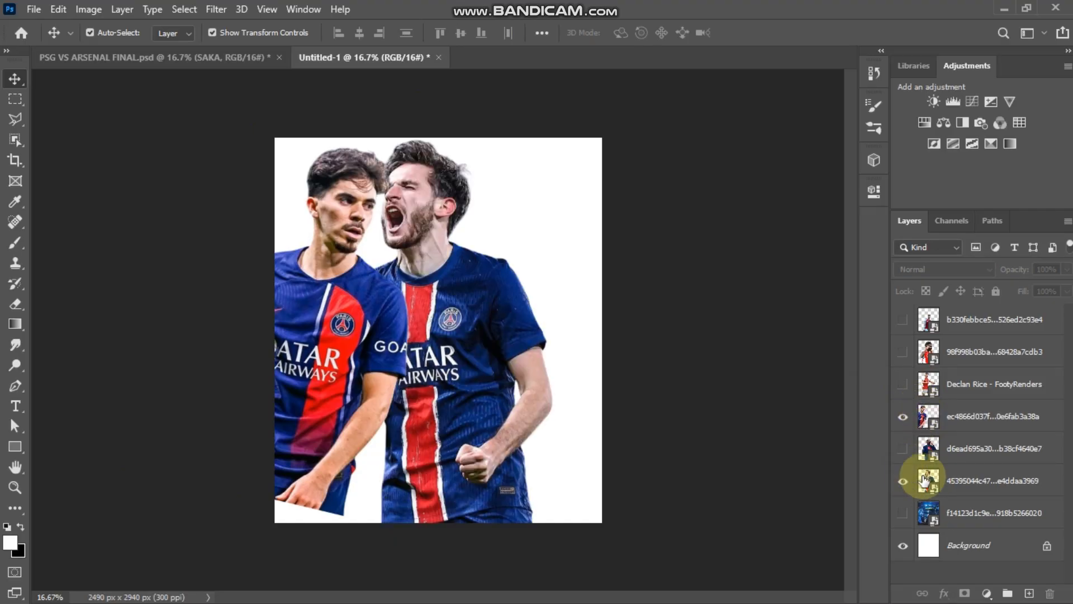
pyautogui.click(945, 479)
pyautogui.hotkey('ctrl', 't')
pyautogui.moveTo(592, 331); pyautogui.dragTo(496, 330)
pyautogui.moveTo(449, 328); pyautogui.dragTo(498, 318)
pyautogui.rightClick(508, 281)
pyautogui.click(542, 526)
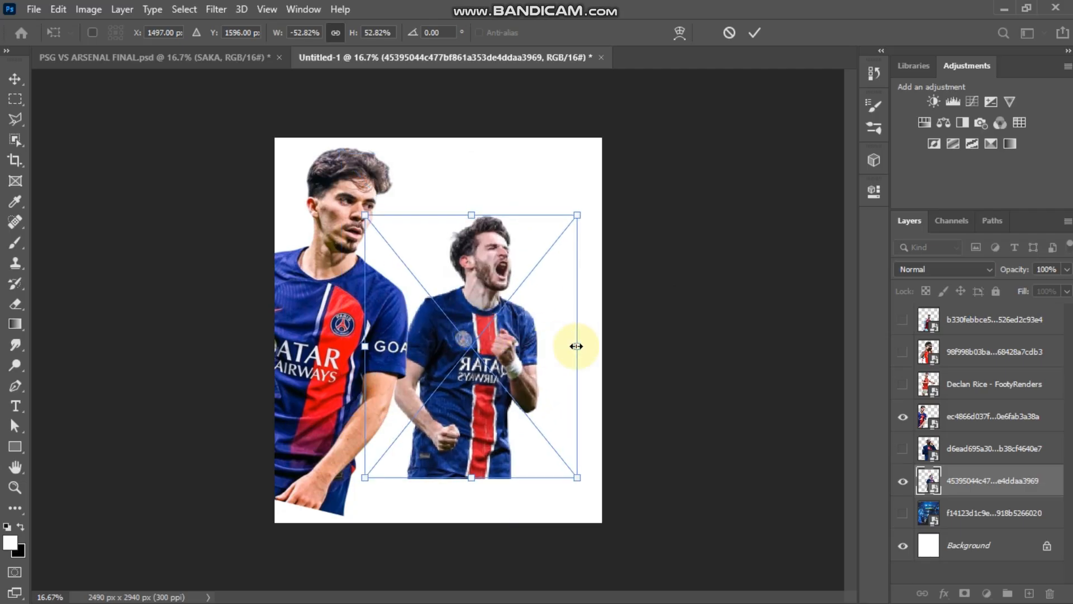
pyautogui.moveTo(576, 341); pyautogui.dragTo(587, 348)
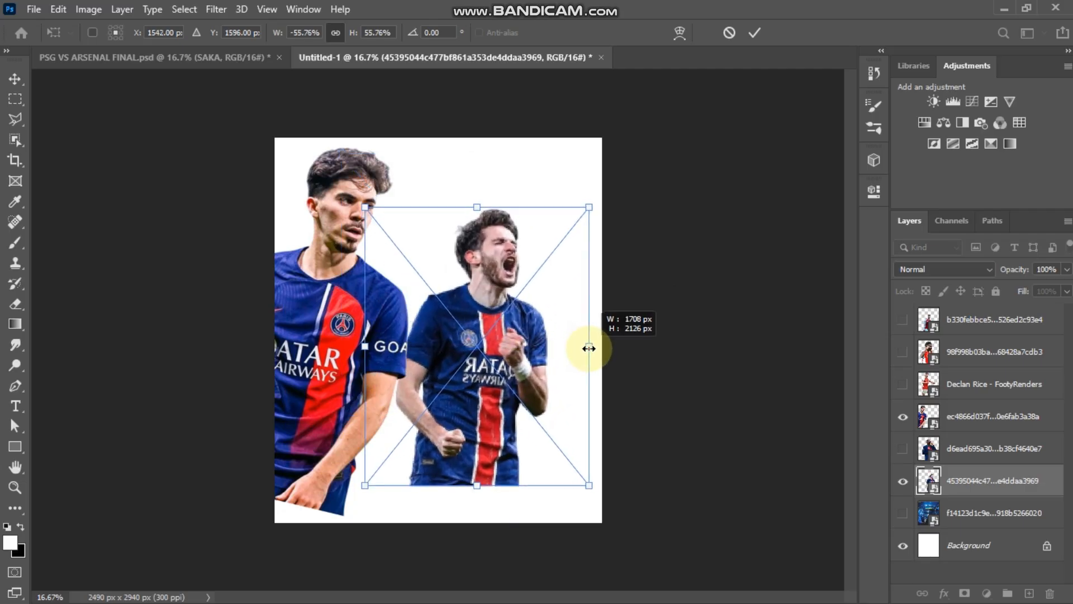
pyautogui.click(755, 32)
# Stack the 45395044… layer above ec4866d0… and move its player to the canvas's lower-left corner
pyautogui.moveTo(951, 400); pyautogui.dragTo(951, 411)
pyautogui.moveTo(550, 318); pyautogui.dragTo(394, 362)
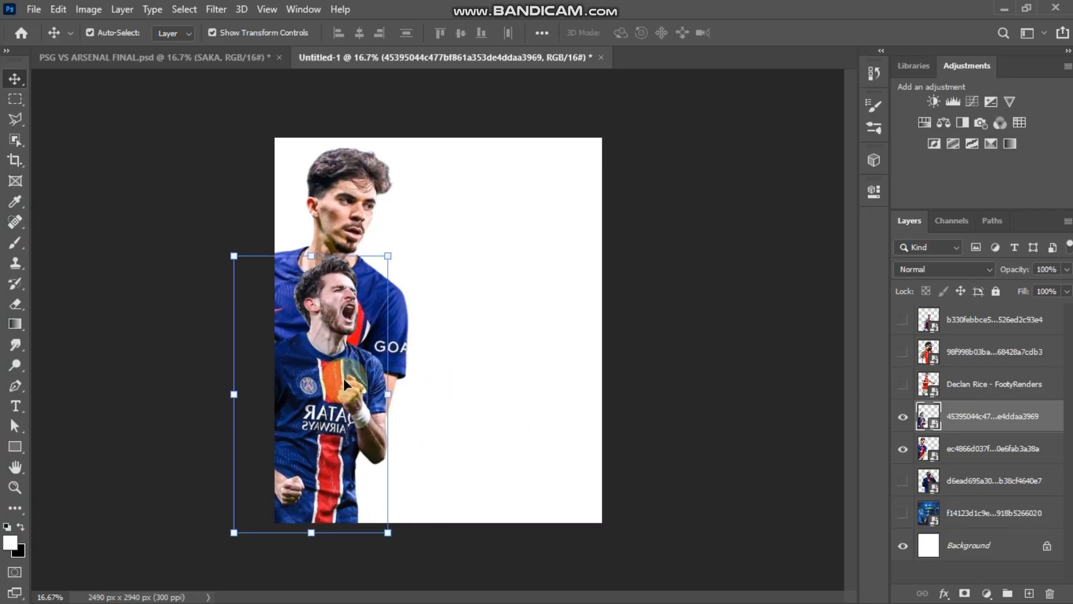
pyautogui.moveTo(331, 391); pyautogui.dragTo(328, 396)
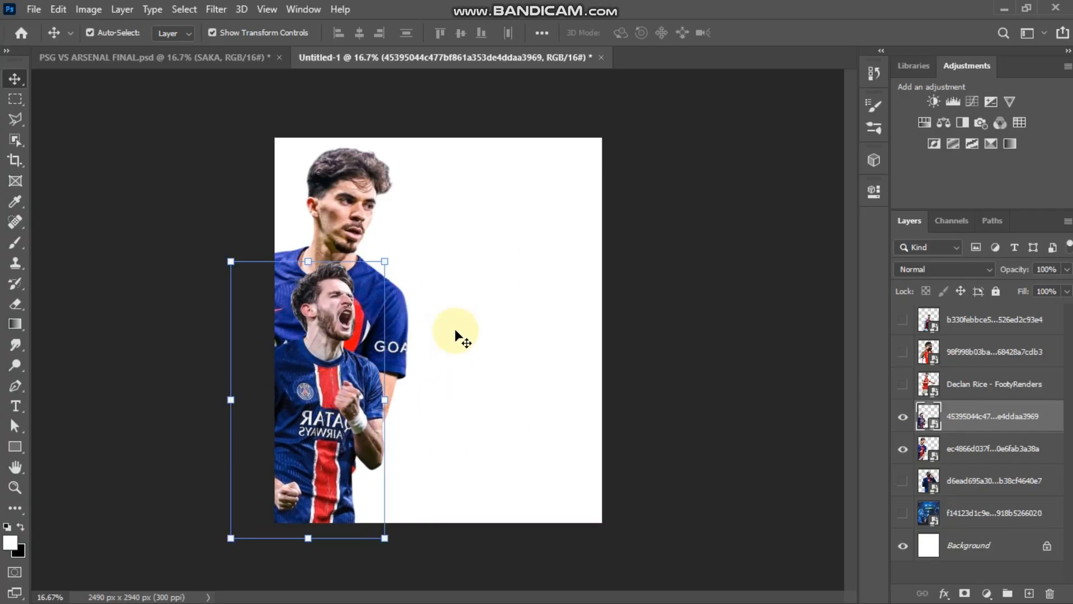
pyautogui.hotkey('ctrl', '+')
pyautogui.scroll(-5, 323, 405)
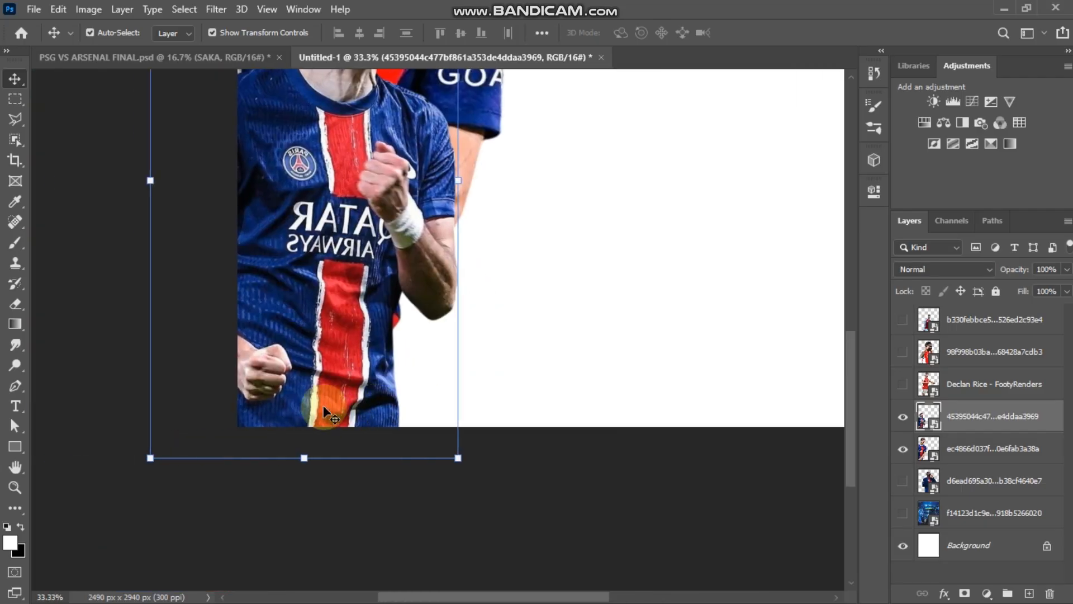
pyautogui.scroll(3, 327, 335)
pyautogui.scroll(-3, 317, 333)
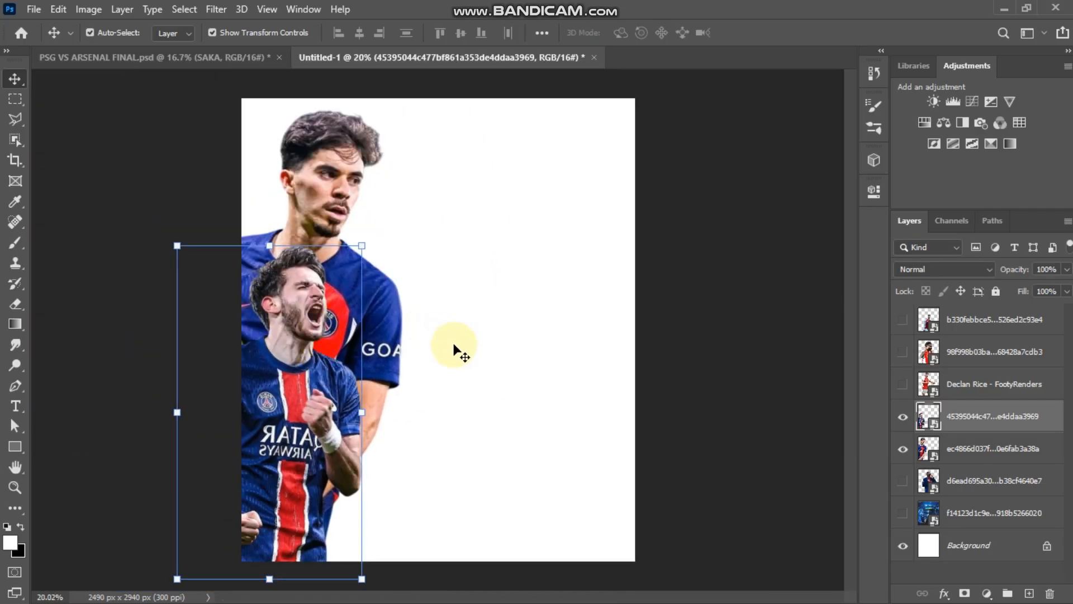
# Show the d6ead695… player layer and stack it above the 45395044… layer
pyautogui.click(692, 312)
pyautogui.click(911, 480)
pyautogui.moveTo(931, 480); pyautogui.dragTo(929, 412)
# Shrink the d6ead695… player and place him along the canvas's bottom edge, in front of the other two PSG players
pyautogui.hotkey('ctrl', 't')
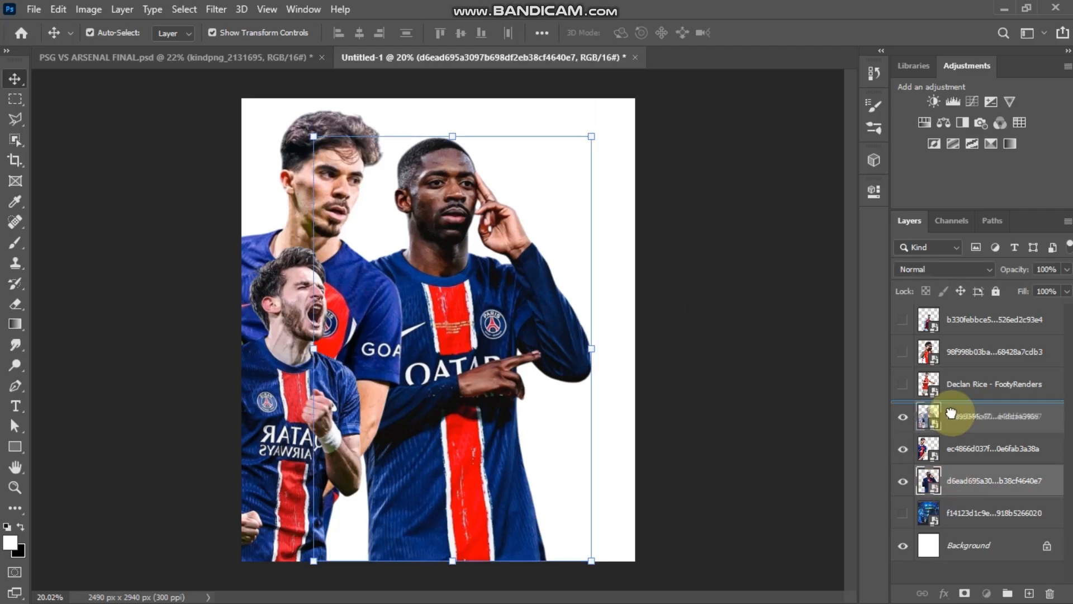
pyautogui.moveTo(549, 356); pyautogui.dragTo(516, 354)
pyautogui.moveTo(549, 353); pyautogui.dragTo(447, 352)
pyautogui.moveTo(321, 360); pyautogui.dragTo(359, 527)
pyautogui.moveTo(354, 400); pyautogui.dragTo(341, 414)
pyautogui.click(754, 34)
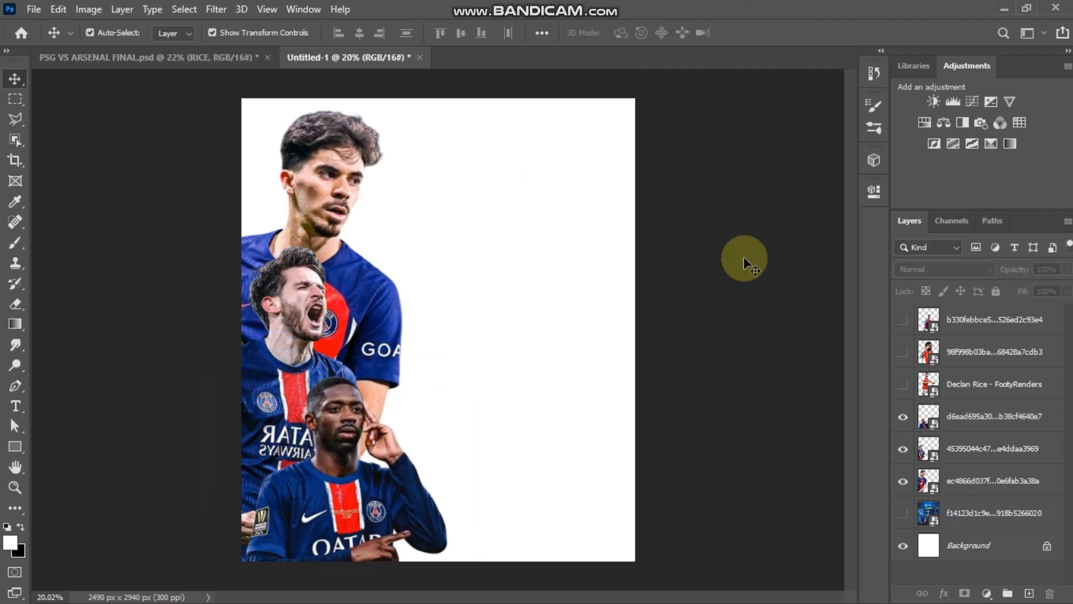
# Show the Declan Rice - FootyRenders layer and flip its player horizontally
pyautogui.click(903, 384)
pyautogui.click(951, 384)
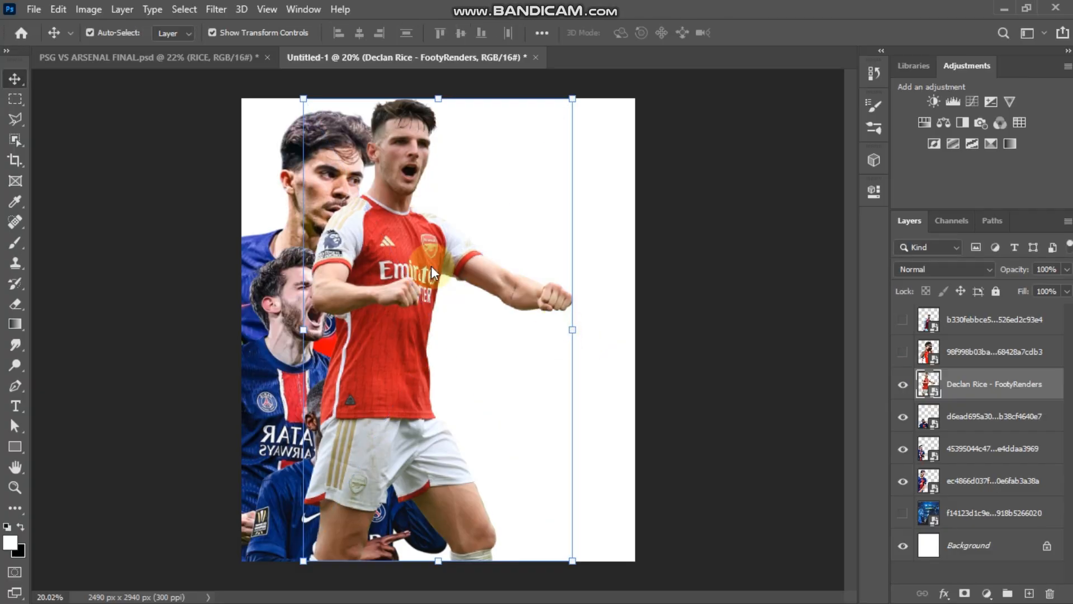
pyautogui.click(572, 330)
pyautogui.rightClick(466, 216)
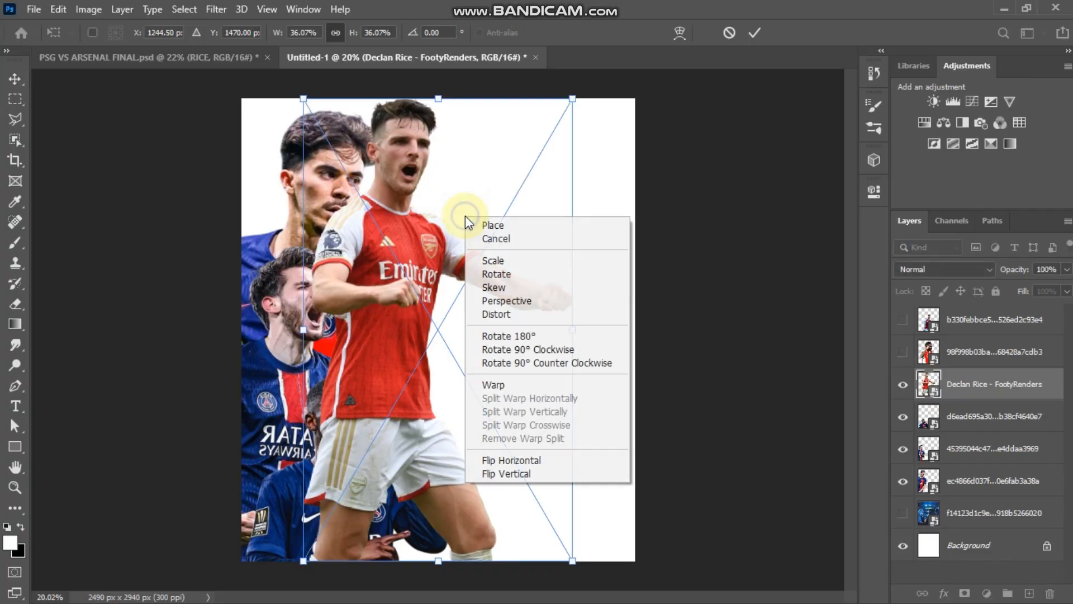
pyautogui.click(516, 458)
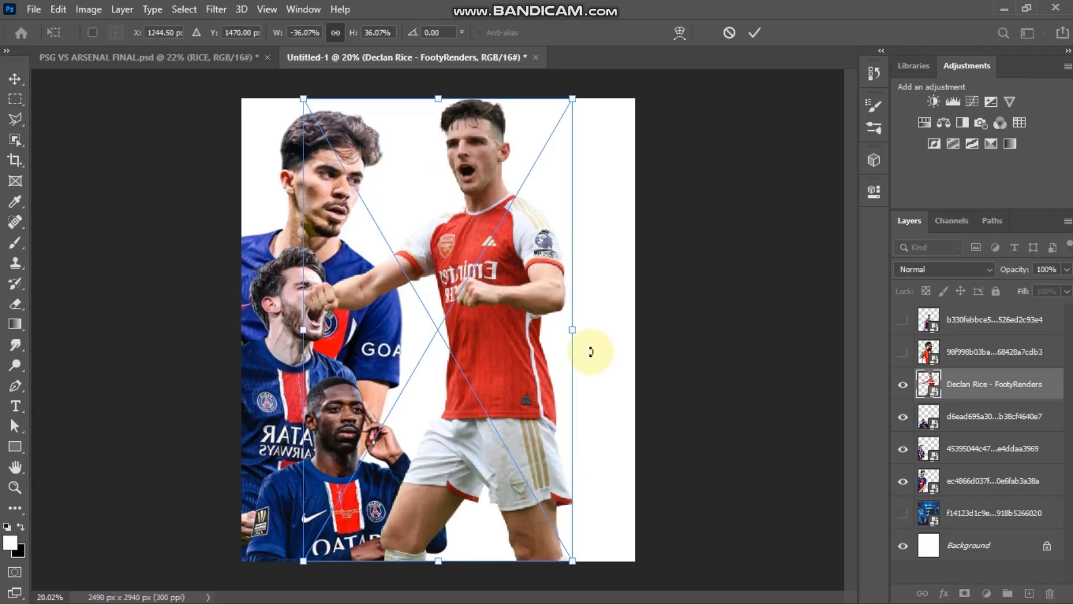
# Scale the Declan Rice player to about 50%, rotate it about 5° counterclockwise and position it against the canvas's right edge
pyautogui.moveTo(573, 332); pyautogui.dragTo(700, 427)
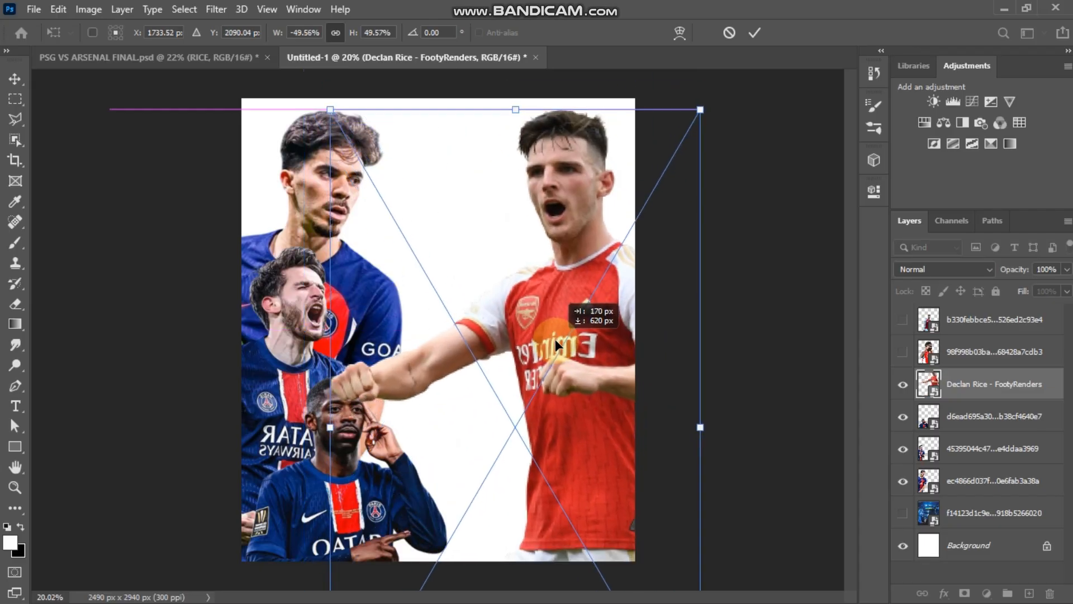
pyautogui.scroll(1, 556, 345)
pyautogui.moveTo(701, 355); pyautogui.dragTo(252, 179)
pyautogui.moveTo(546, 291)
pyautogui.mouseDown()
pyautogui.moveTo(559, 292)
pyautogui.moveTo(559, 317)
pyautogui.moveTo(577, 319)
pyautogui.mouseUp()
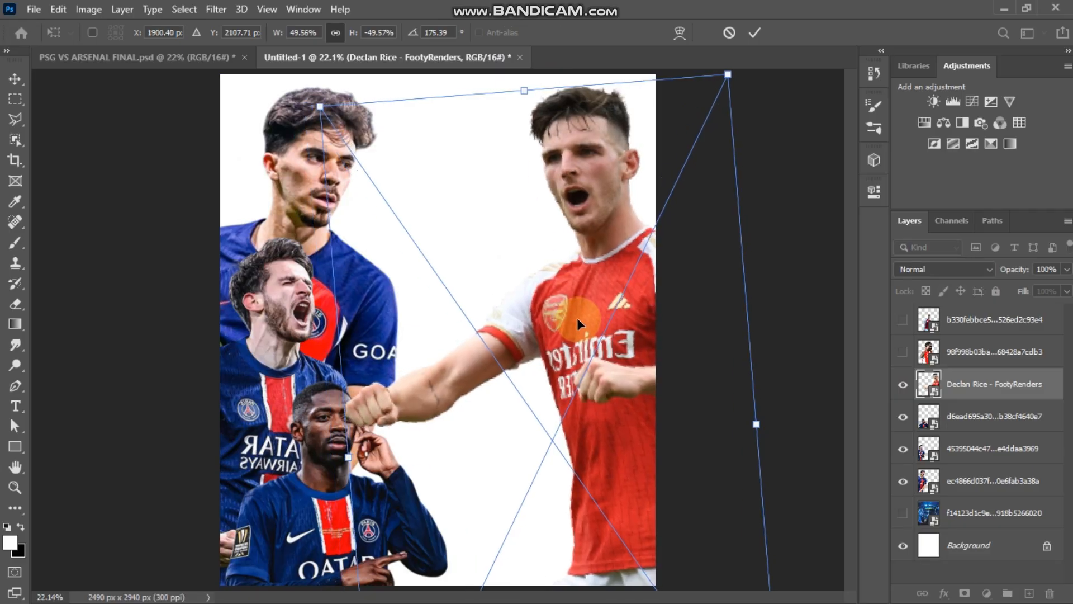
pyautogui.moveTo(577, 187); pyautogui.dragTo(580, 186)
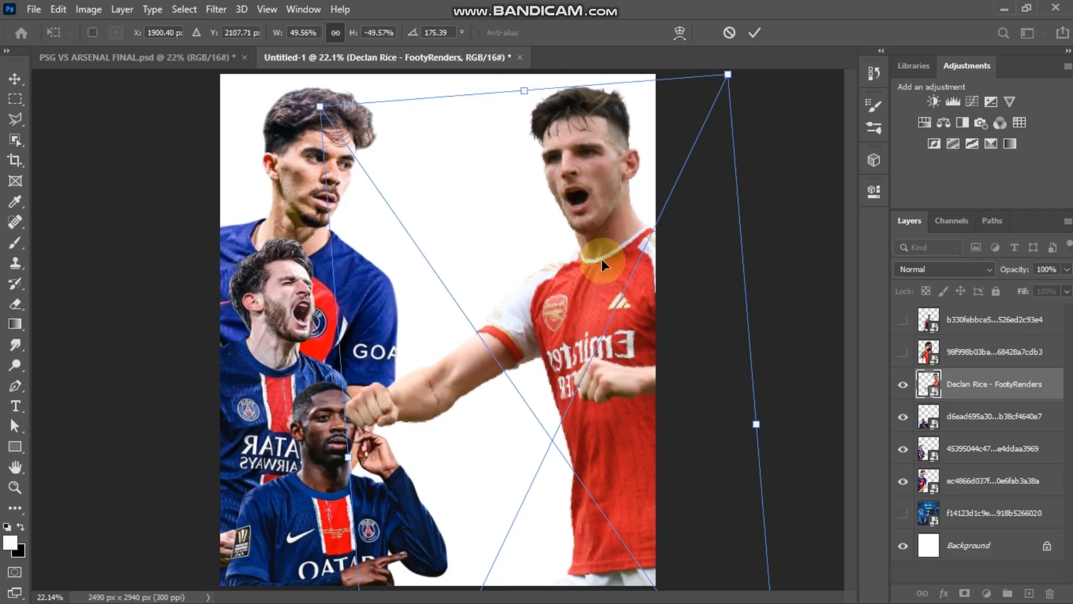
pyautogui.click(751, 35)
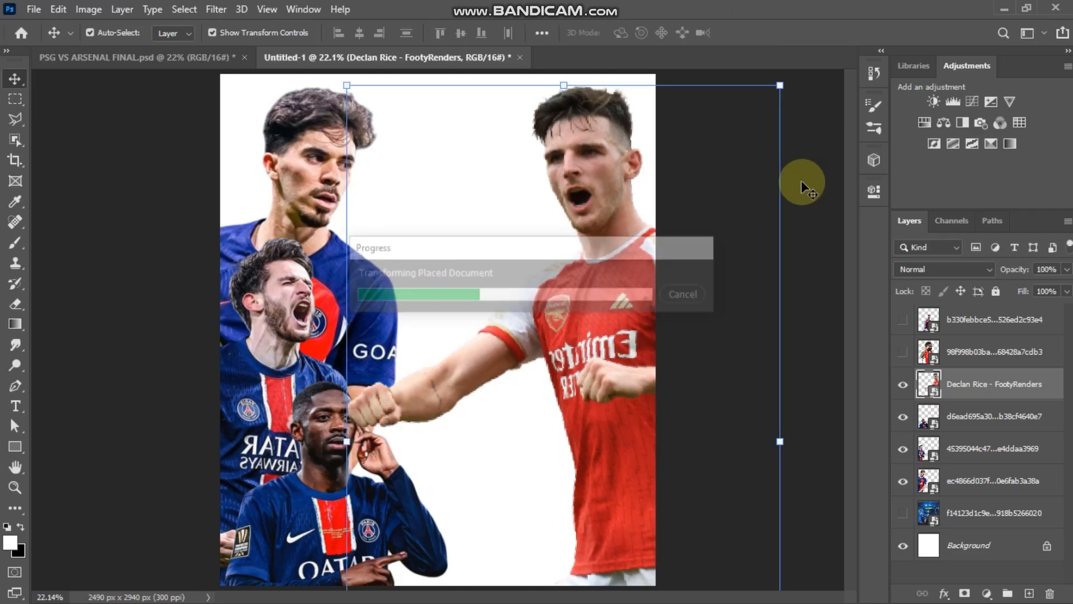
pyautogui.click(800, 180)
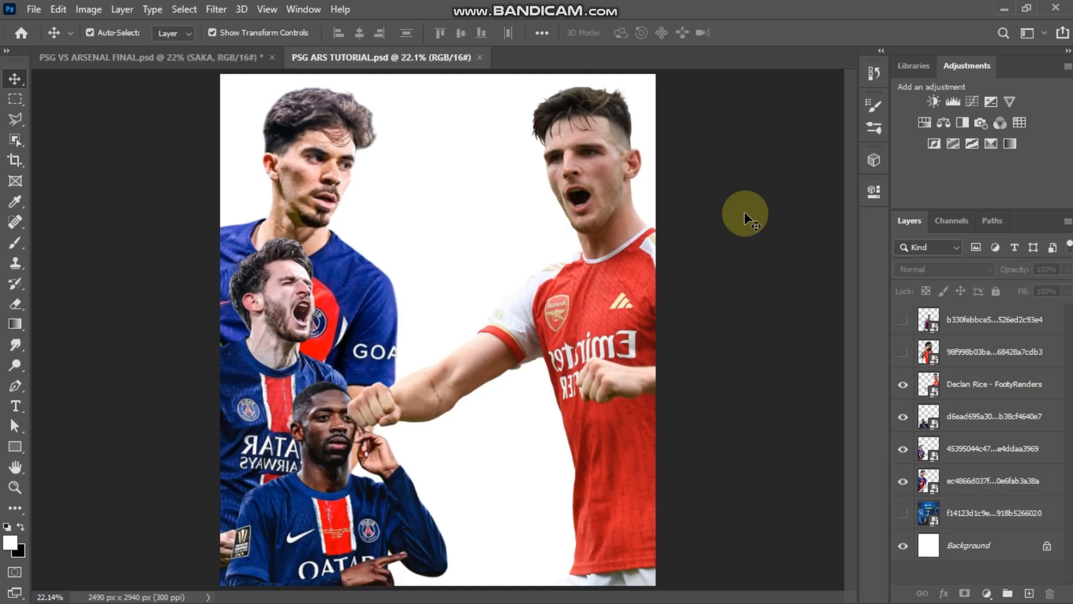
# Show the 98f998b0… player layer and flip its player horizontally
pyautogui.click(903, 355)
pyautogui.click(928, 353)
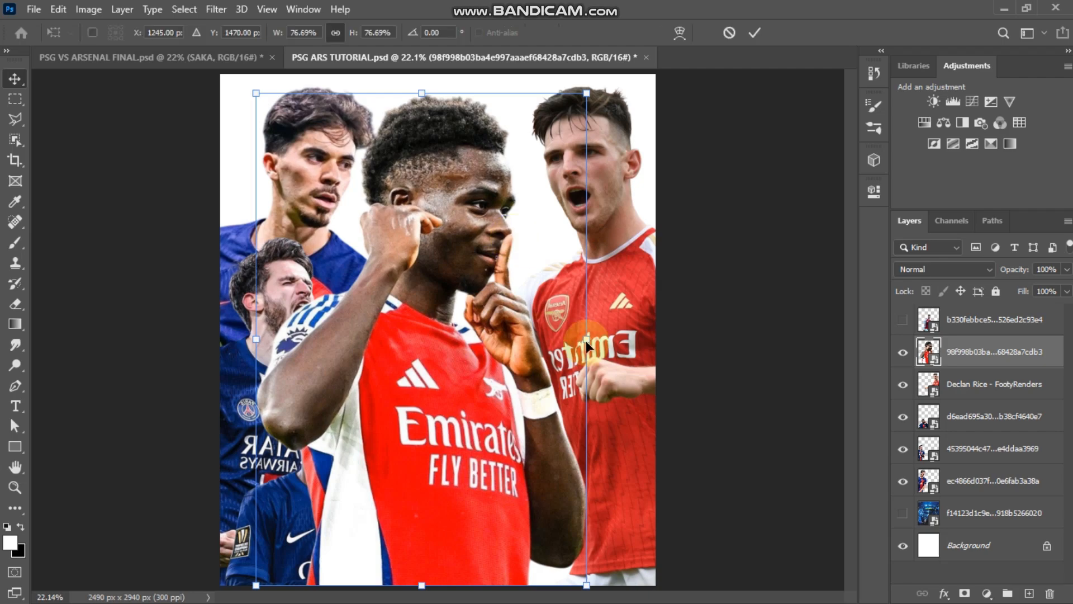
pyautogui.click(587, 341)
pyautogui.rightClick(431, 276)
pyautogui.click(493, 533)
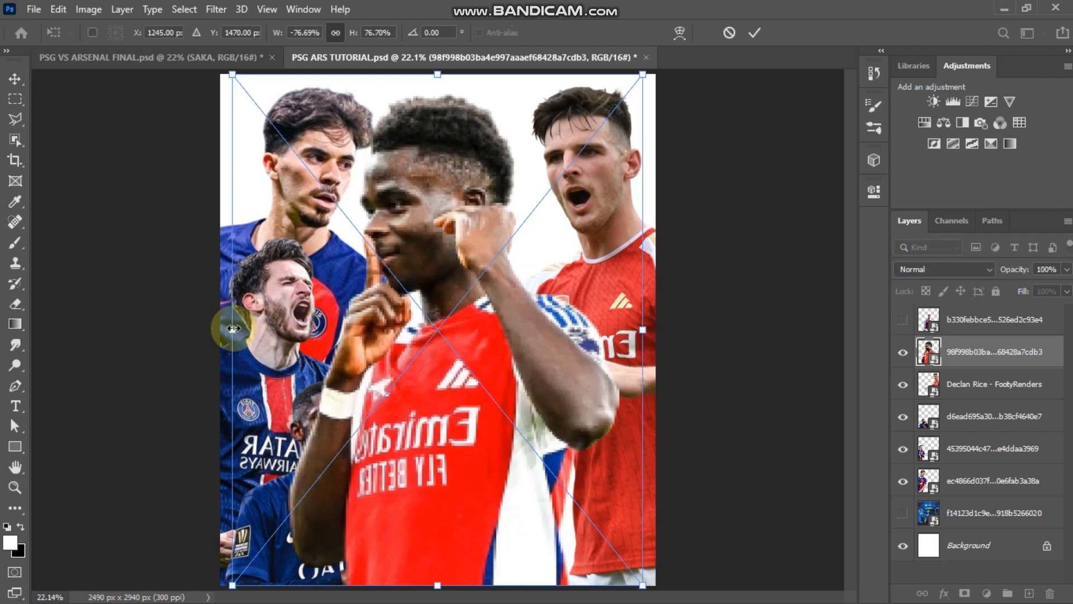
# Scale the 98f998b0… player to about 43%, rotate it about 9° counterclockwise and place it in front of Declan Rice's torso
pyautogui.moveTo(231, 330); pyautogui.dragTo(414, 340)
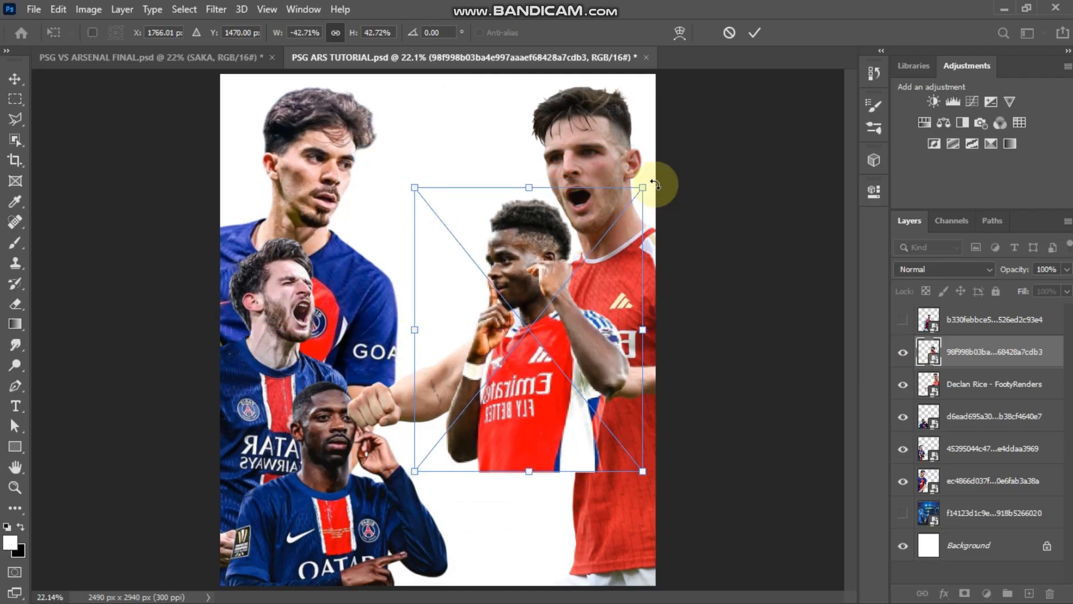
pyautogui.moveTo(654, 180); pyautogui.dragTo(629, 171)
pyautogui.moveTo(553, 278); pyautogui.dragTo(571, 298)
pyautogui.moveTo(547, 332); pyautogui.dragTo(551, 332)
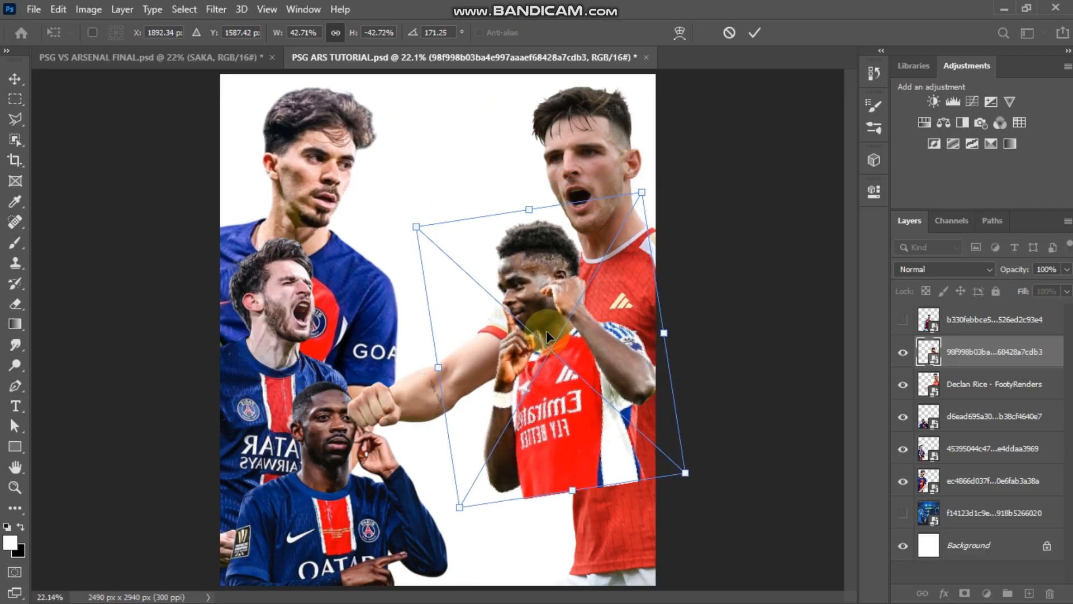
pyautogui.click(756, 34)
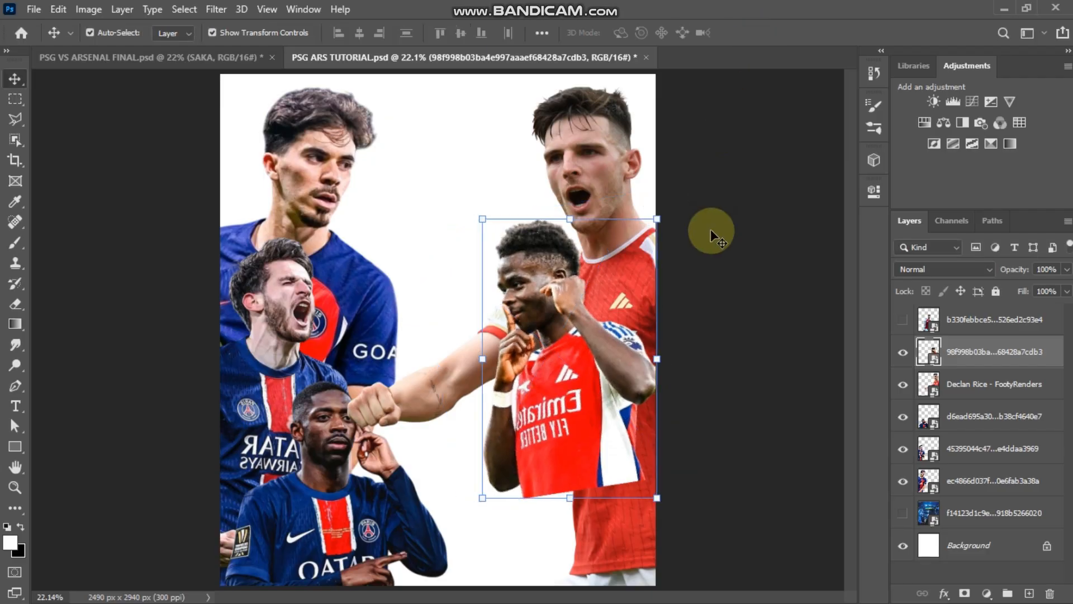
pyautogui.click(949, 332)
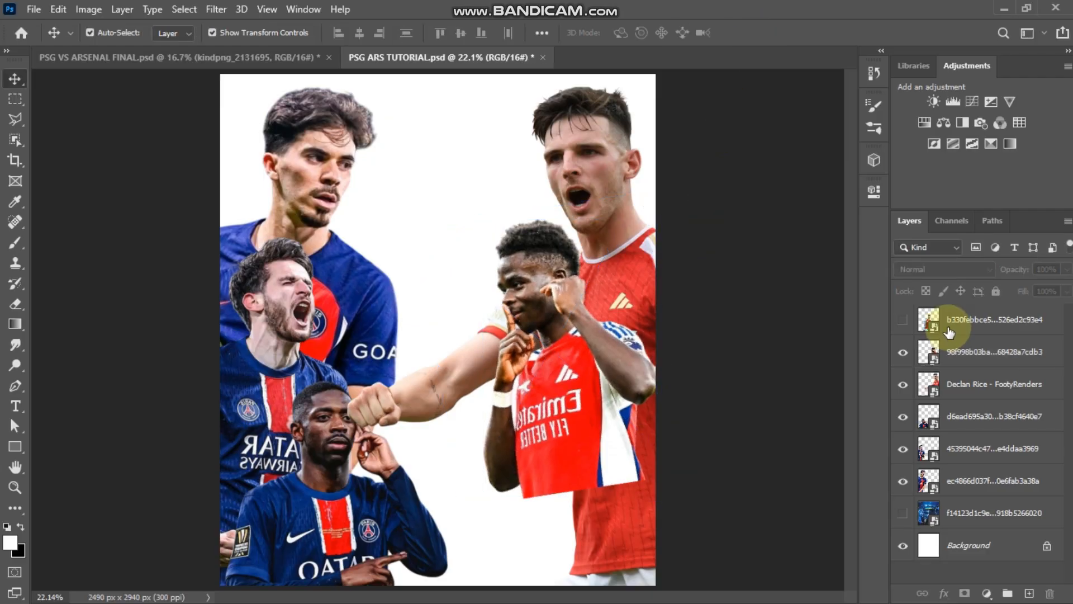
# Show the b330febb… player layer, scale it to about 54% and move the player to the canvas's lower-right corner
pyautogui.click(904, 321)
pyautogui.click(944, 320)
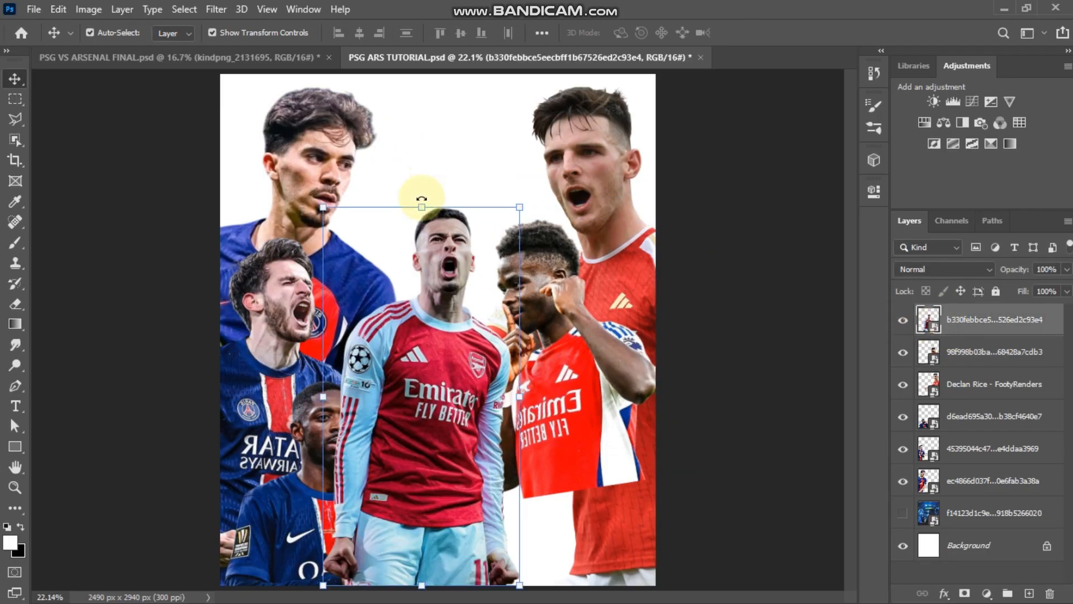
pyautogui.moveTo(421, 203); pyautogui.dragTo(440, 97)
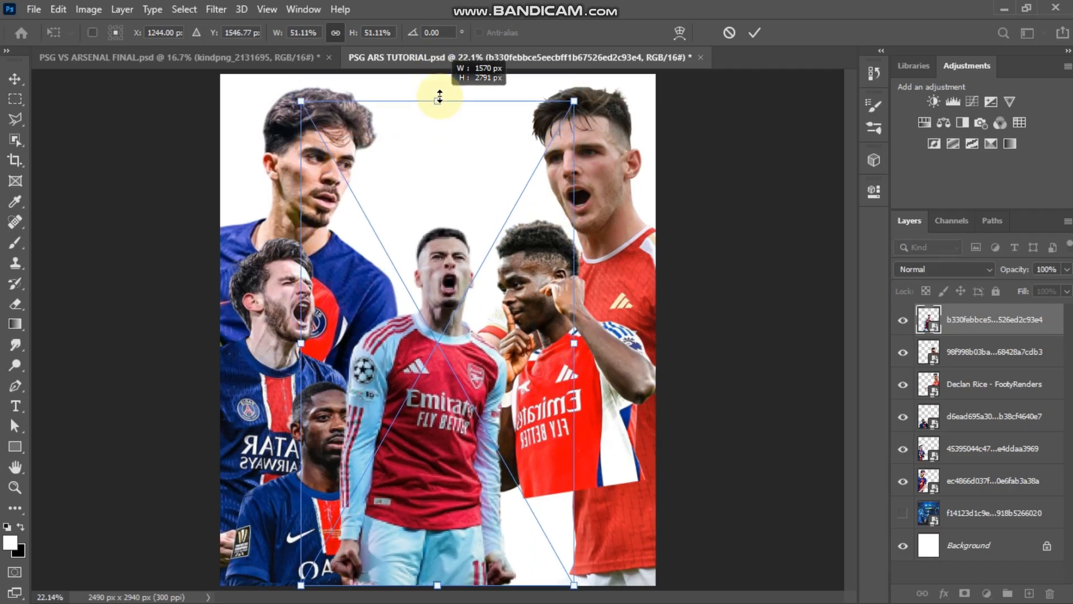
pyautogui.moveTo(444, 197); pyautogui.dragTo(520, 258)
pyautogui.moveTo(513, 163); pyautogui.dragTo(521, 133)
pyautogui.moveTo(514, 333); pyautogui.dragTo(586, 428)
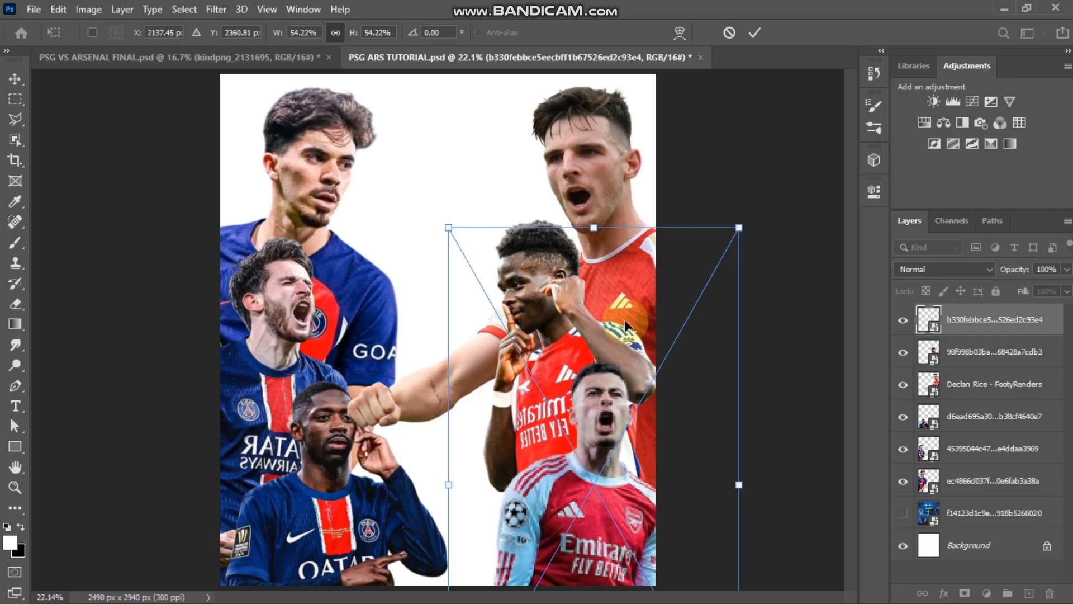
pyautogui.click(726, 223)
pyautogui.click(711, 244)
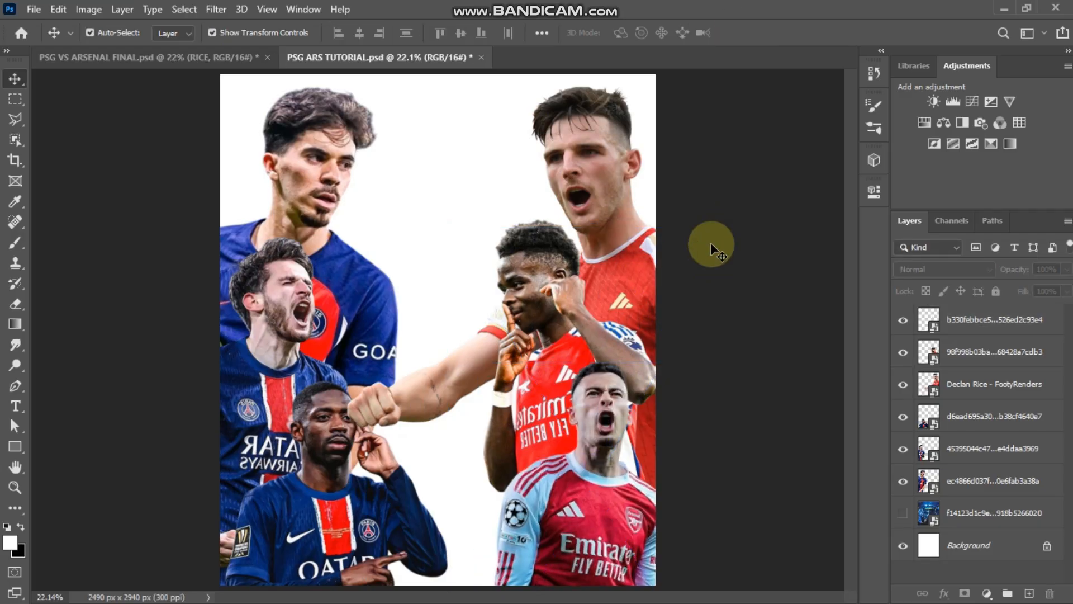
# Rasterize the Declan Rice - FootyRenders layer
pyautogui.click(961, 397)
pyautogui.rightClick(961, 397)
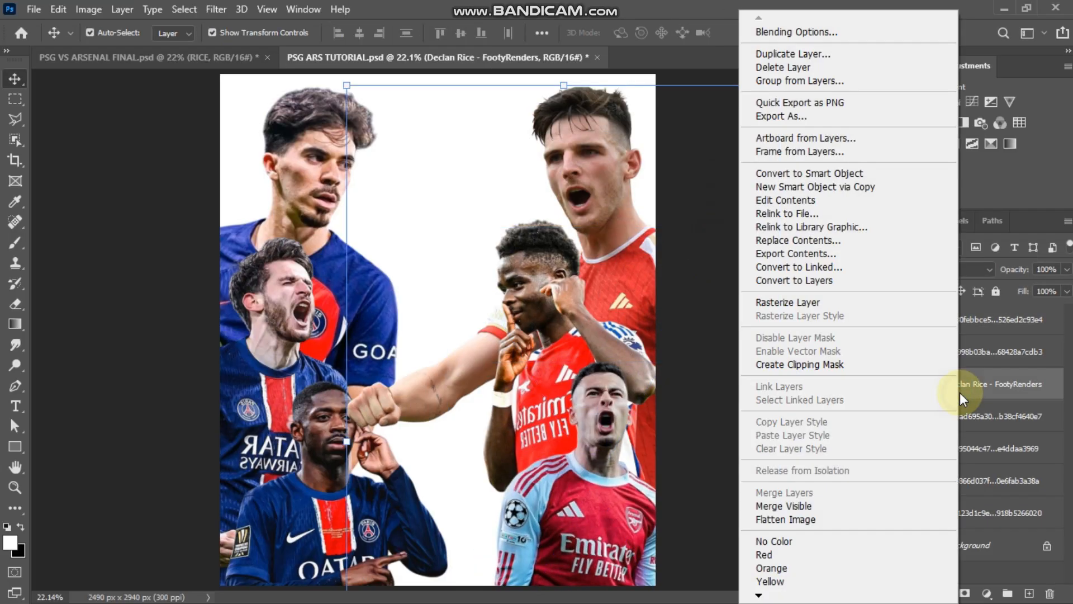
pyautogui.click(775, 301)
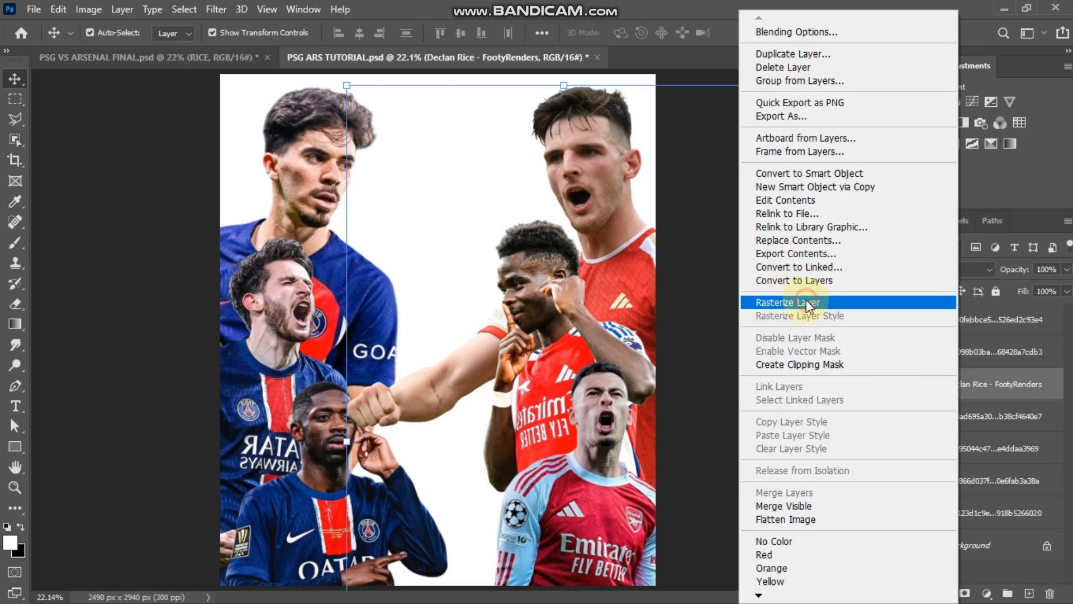
# Delete Declan Rice's outstretched arm from his layer using a rectangular marquee selection reaching from the canvas's upper-left corner to the players on the right
pyautogui.hotkey('ctrl', '-')
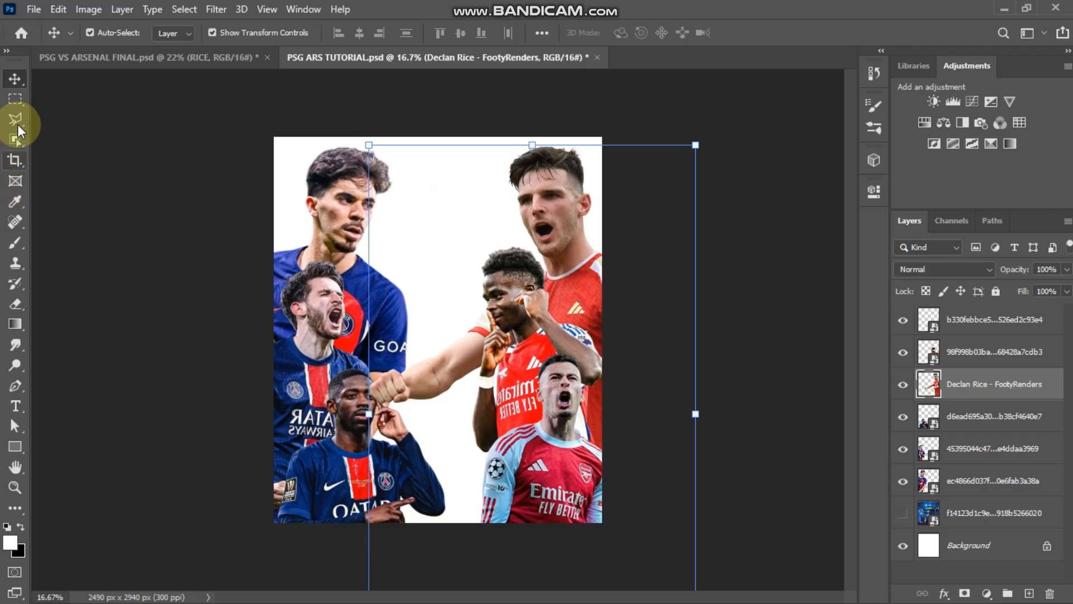
pyautogui.click(16, 101)
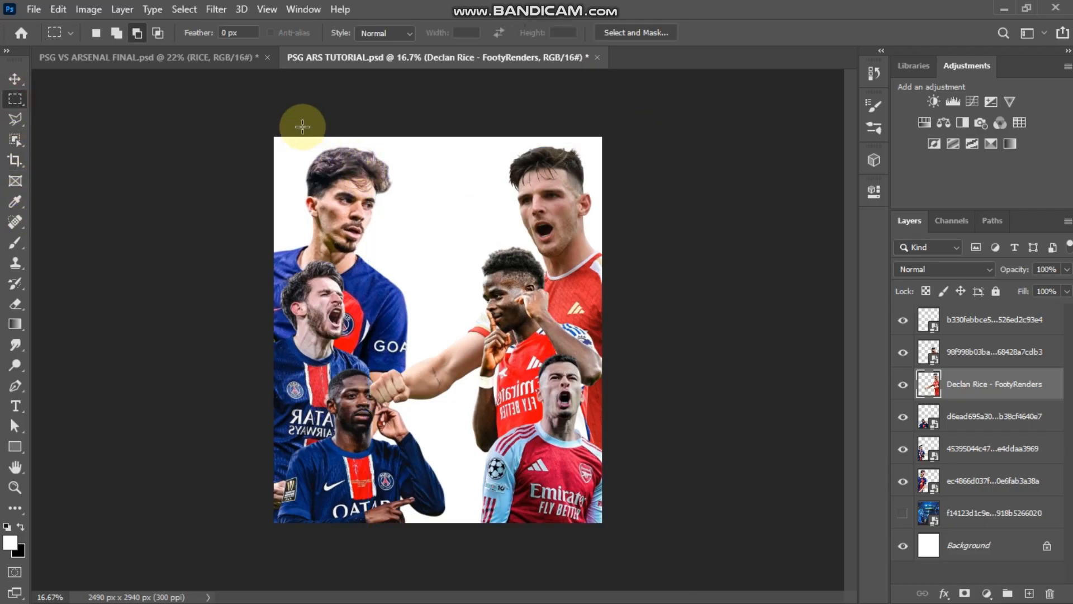
pyautogui.moveTo(267, 112); pyautogui.dragTo(497, 474)
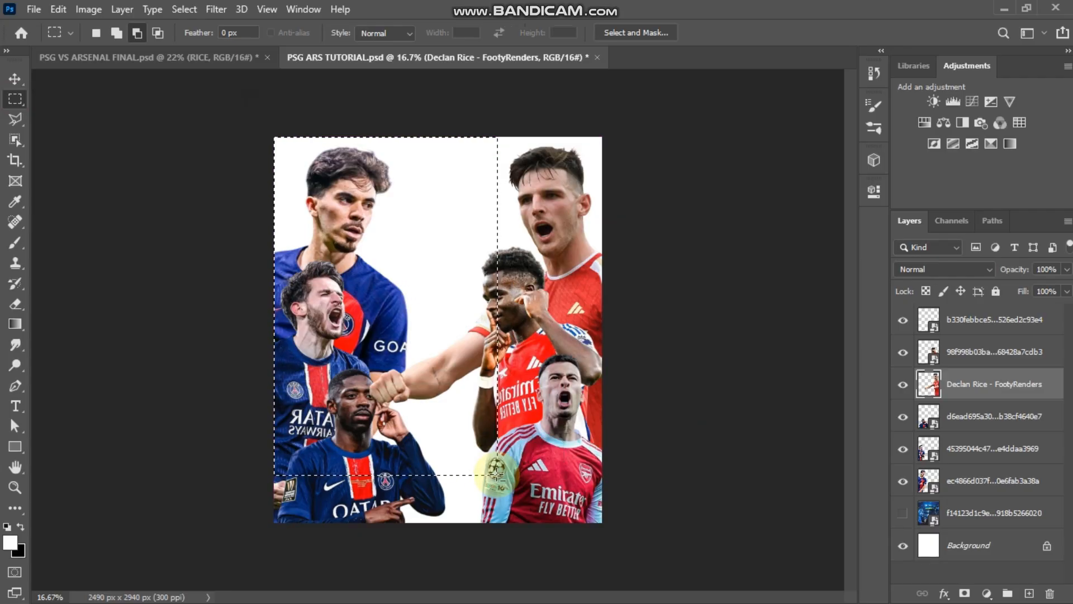
pyautogui.press('Delete')
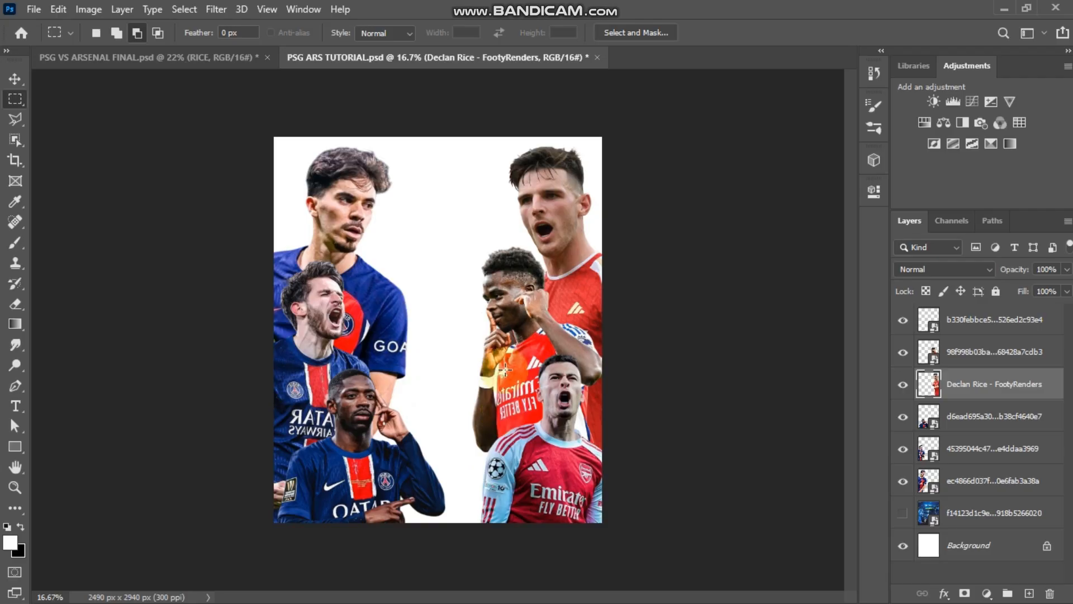
pyautogui.click(14, 79)
pyautogui.click(719, 259)
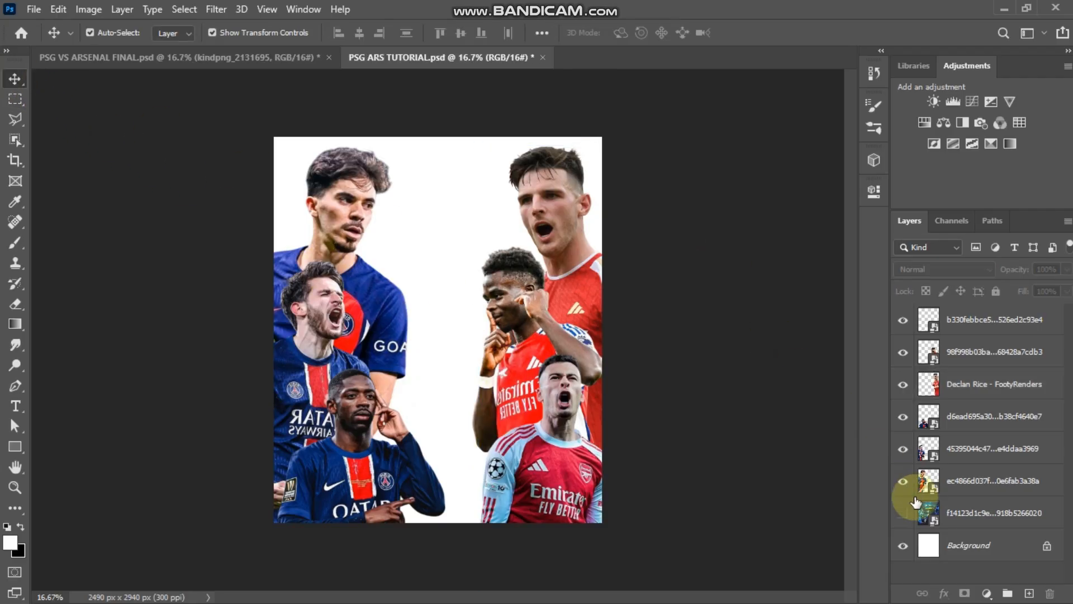
pyautogui.click(902, 513)
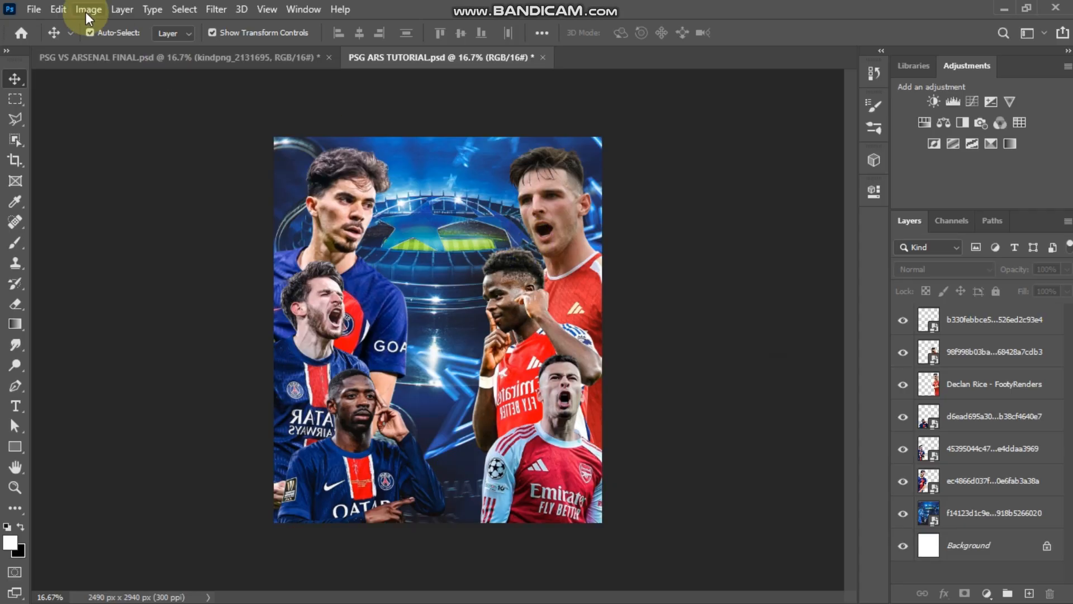
pyautogui.click(33, 9)
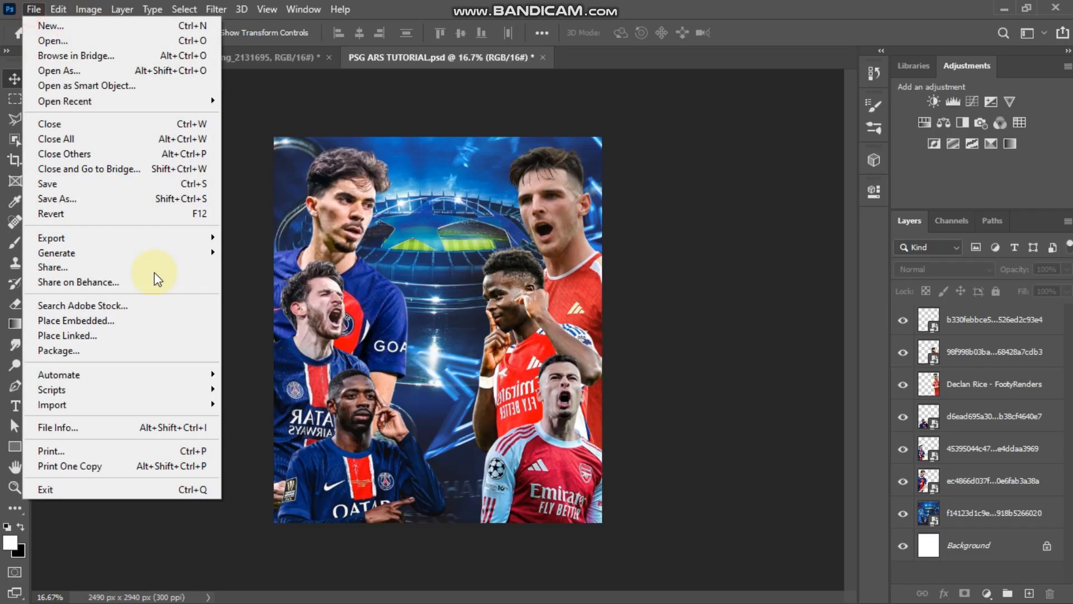
pyautogui.click(114, 321)
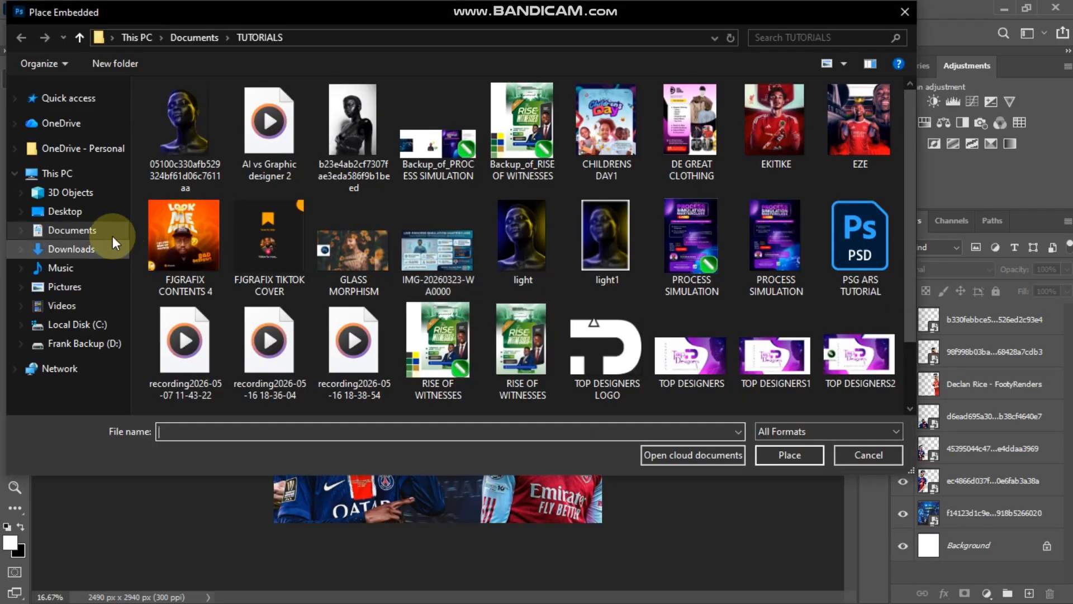
pyautogui.click(113, 231)
pyautogui.doubleClick(785, 236)
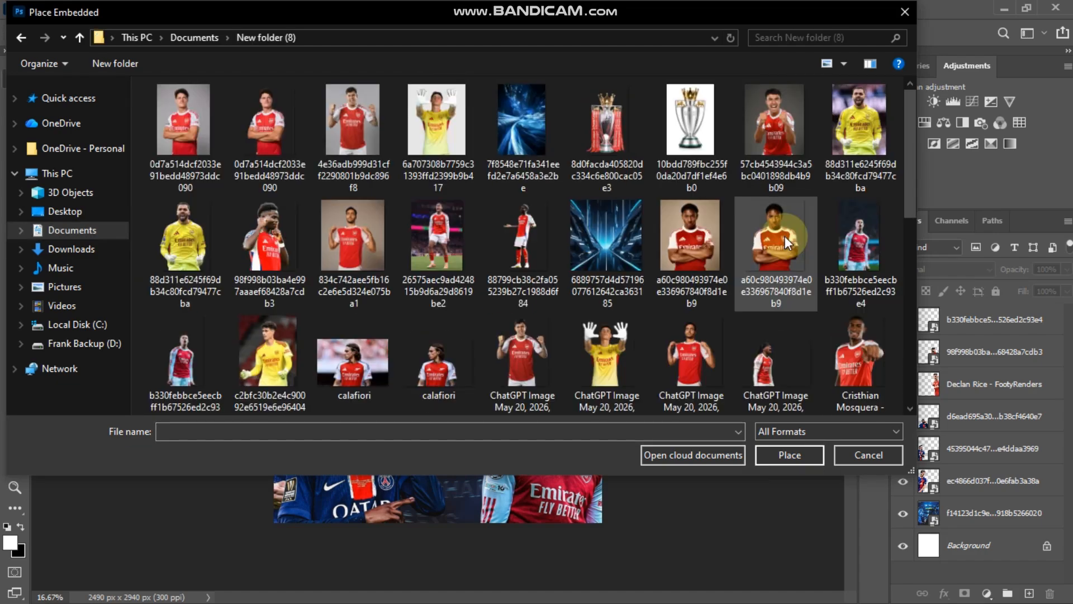
pyautogui.doubleClick(633, 219)
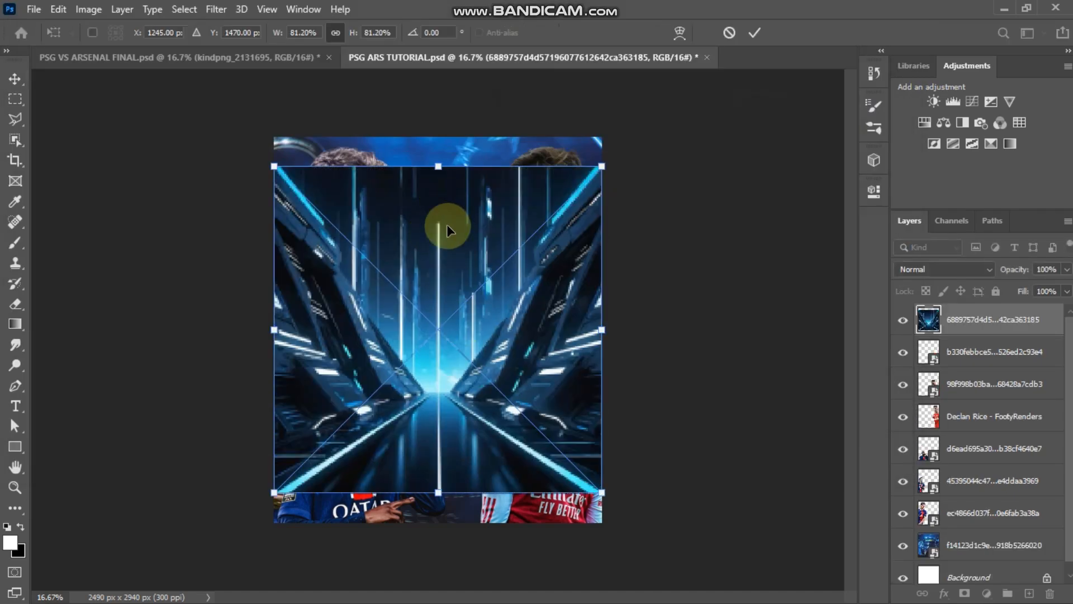
# Move the placed 6889757… light-corridor image down until it covers roughly the lower three quarters of the canvas
pyautogui.moveTo(447, 229); pyautogui.dragTo(442, 285)
pyautogui.moveTo(444, 286); pyautogui.dragTo(443, 285)
pyautogui.click(755, 35)
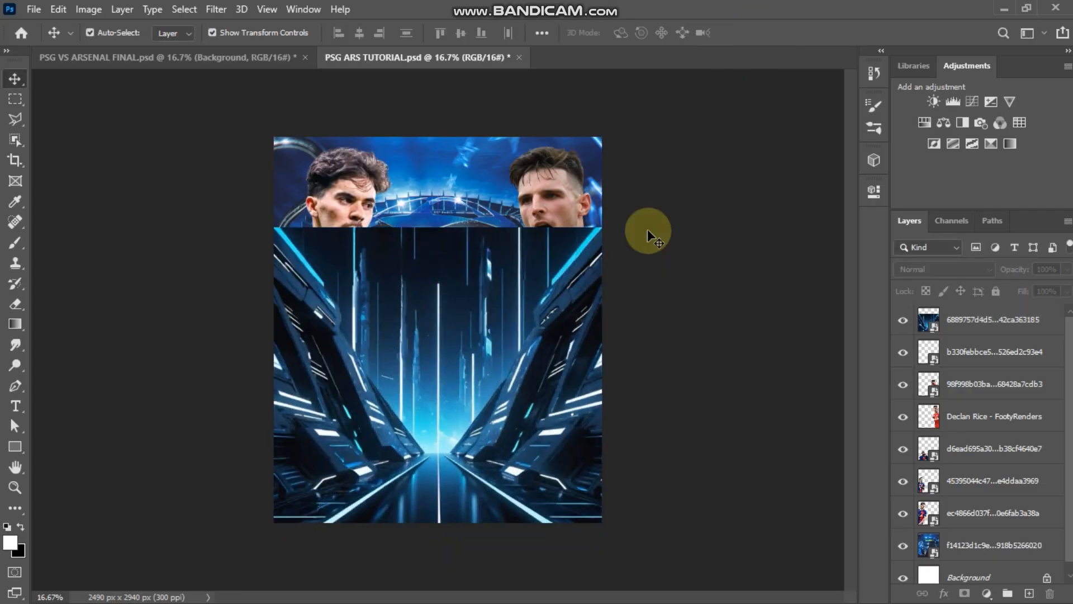
# Add a layer mask to the 6889757… light-corridor layer and paint black with a soft 800 px brush to reveal the players' upper areas
pyautogui.click(965, 594)
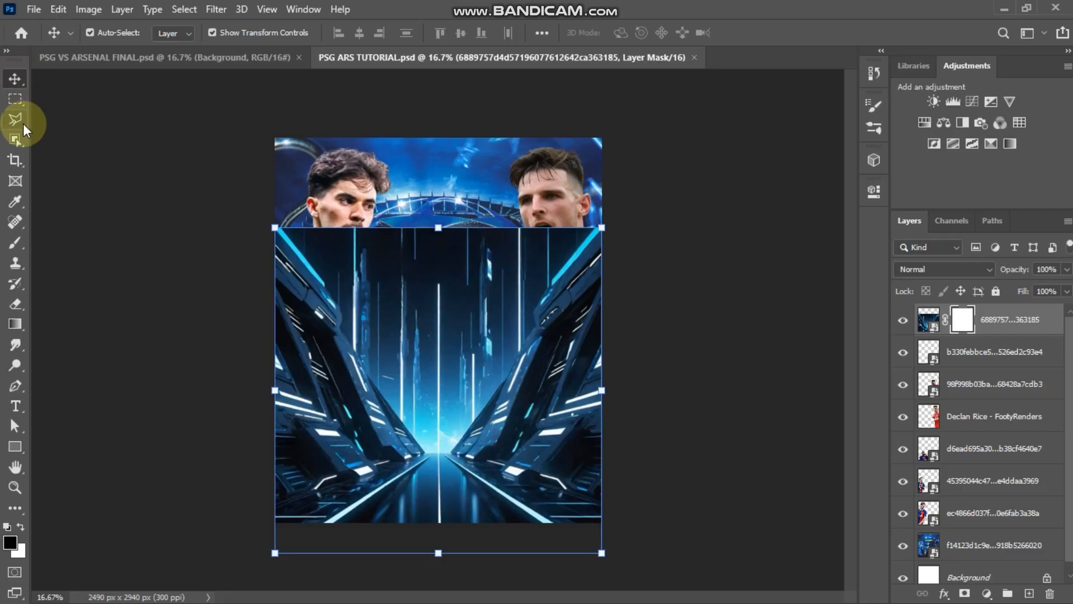
pyautogui.click(15, 244)
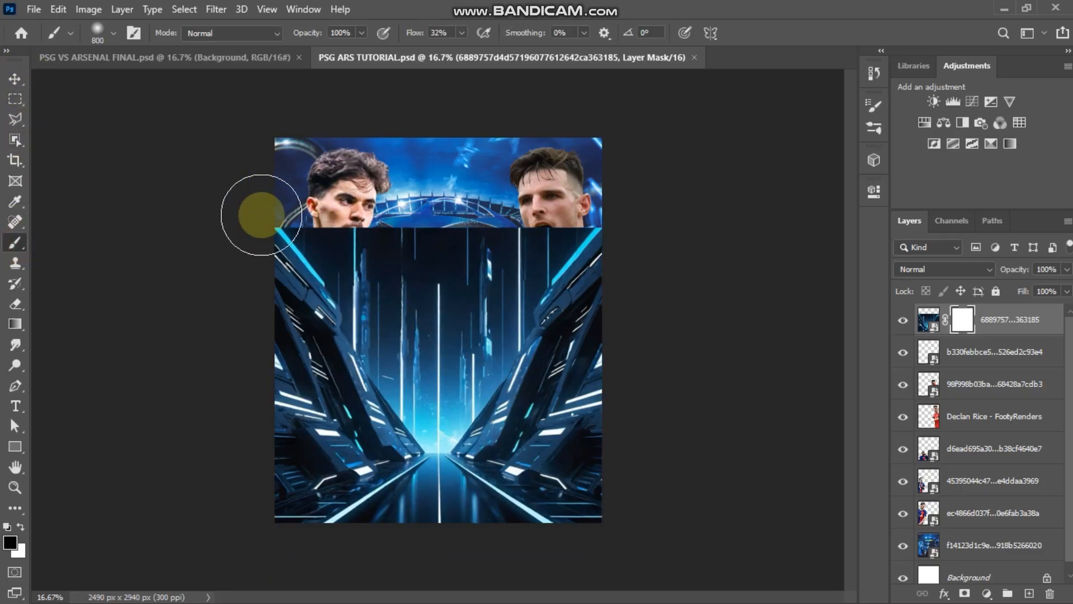
pyautogui.press(']')
pyautogui.press(']')
pyautogui.press(']')
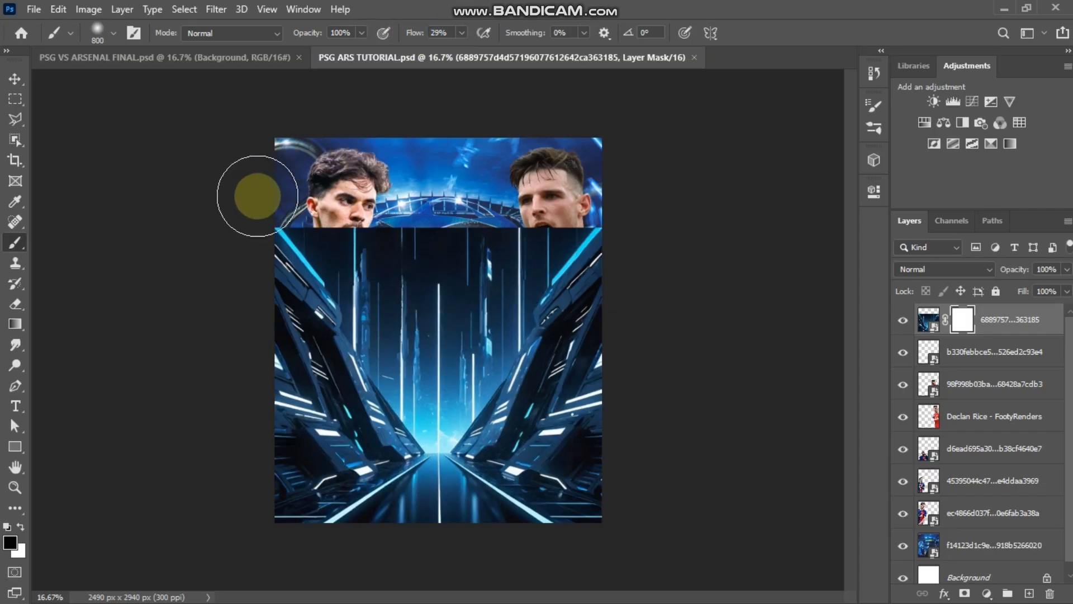
pyautogui.moveTo(649, 258)
pyautogui.mouseDown()
pyautogui.moveTo(299, 215)
pyautogui.moveTo(384, 381)
pyautogui.moveTo(575, 239)
pyautogui.moveTo(611, 384)
pyautogui.moveTo(575, 395)
pyautogui.mouseUp()
# Paint black on the light-corridor mask with a 500 px brush to uncover the lower PSG and Arsenal players' faces and shirts
pyautogui.hotkey('ctrl', '+')
pyautogui.scroll(-1, 538, 397)
pyautogui.press('[')
pyautogui.press('[')
pyautogui.press('[')
pyautogui.press('[')
pyautogui.press('[')
pyautogui.press('[')
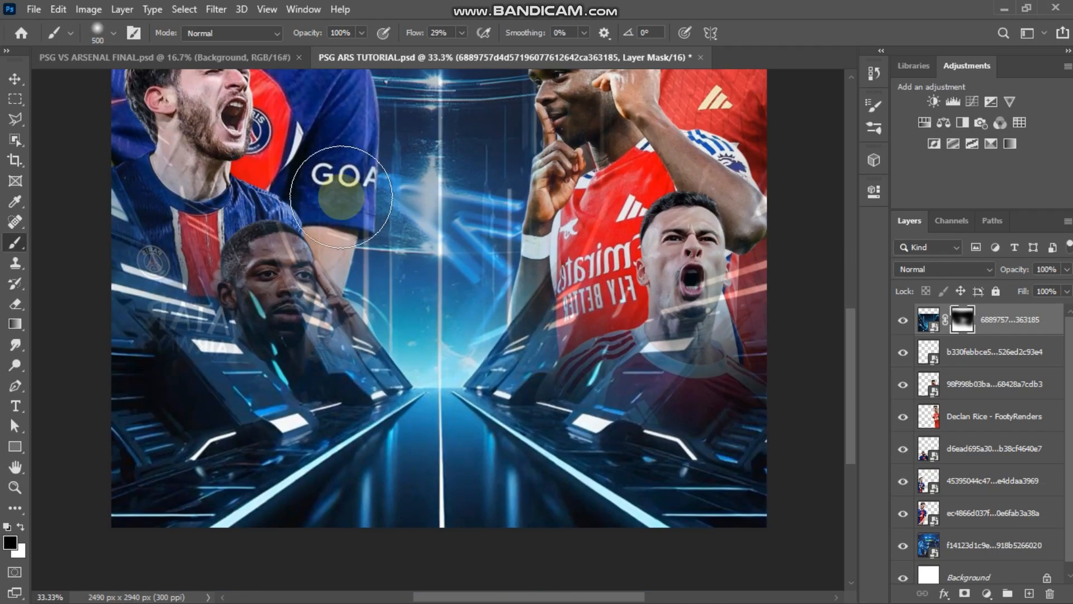
pyautogui.moveTo(330, 235)
pyautogui.mouseDown()
pyautogui.moveTo(278, 355)
pyautogui.moveTo(300, 297)
pyautogui.moveTo(103, 249)
pyautogui.mouseUp()
pyautogui.moveTo(554, 184)
pyautogui.mouseDown()
pyautogui.moveTo(543, 293)
pyautogui.moveTo(678, 323)
pyautogui.moveTo(692, 275)
pyautogui.moveTo(534, 290)
pyautogui.moveTo(507, 277)
pyautogui.moveTo(777, 305)
pyautogui.moveTo(665, 274)
pyautogui.mouseUp()
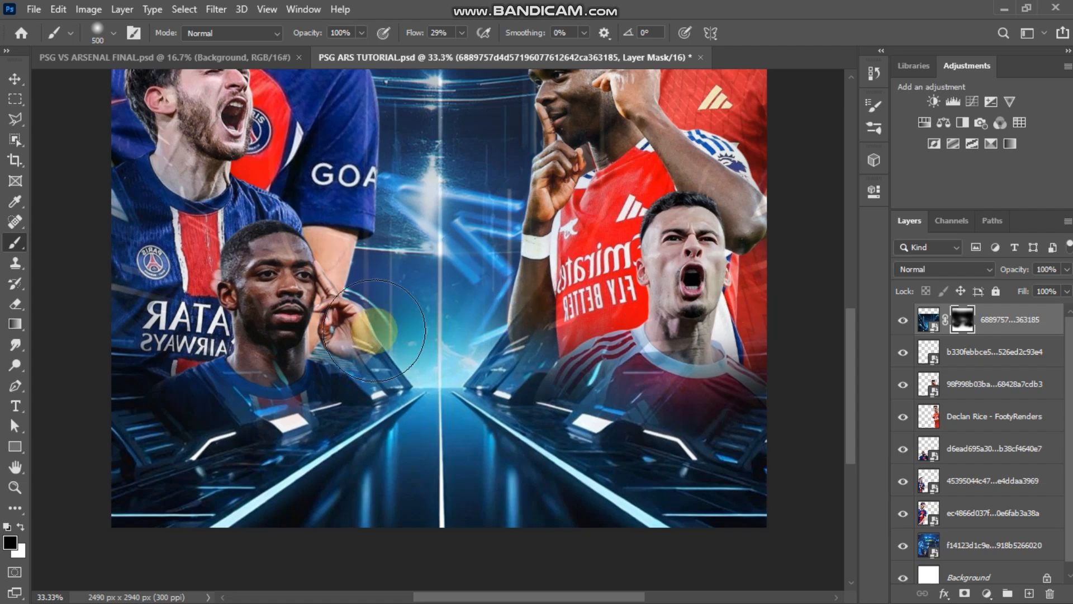
# Paint black on the light-corridor mask with a 700 px brush over the lowest Arsenal and PSG players' shirts, and deselect the layer
pyautogui.scroll(-2, 230, 290)
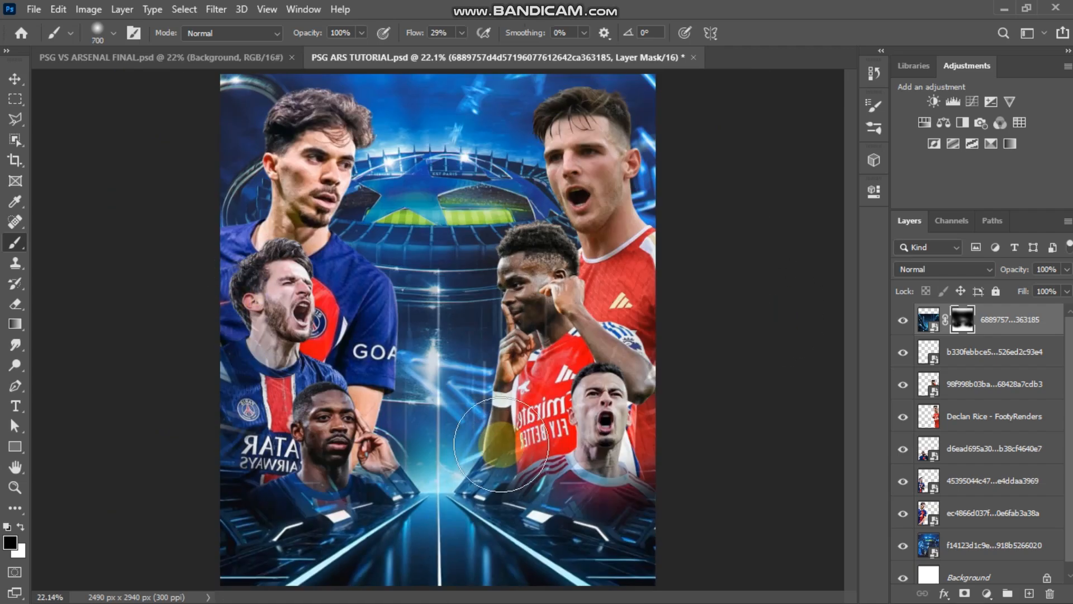
pyautogui.moveTo(502, 445)
pyautogui.mouseDown()
pyautogui.moveTo(509, 425)
pyautogui.moveTo(545, 447)
pyautogui.mouseUp()
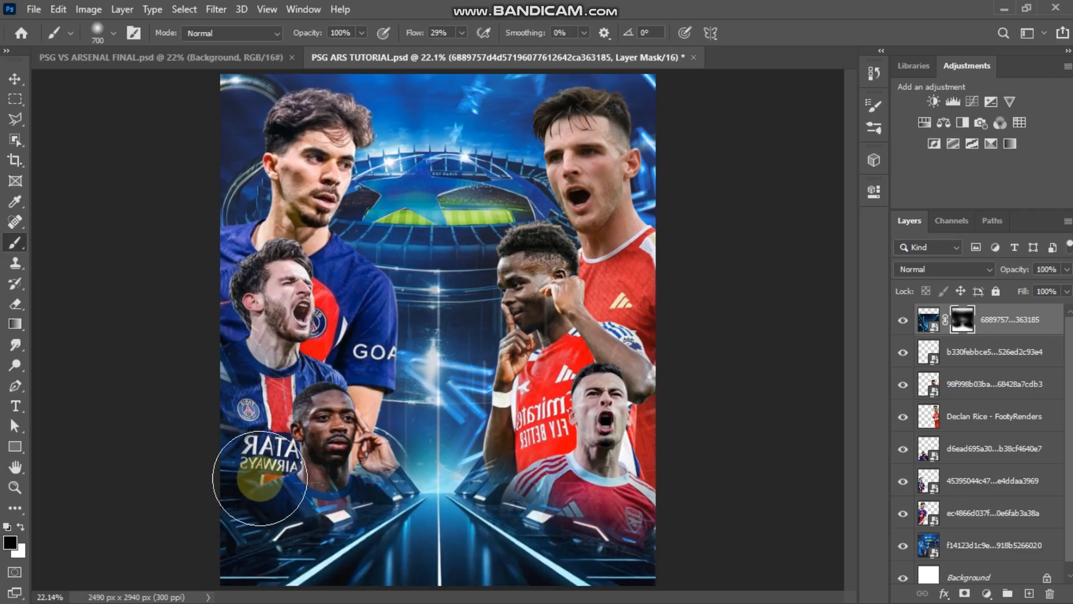
pyautogui.moveTo(260, 478)
pyautogui.mouseDown()
pyautogui.moveTo(367, 418)
pyautogui.moveTo(354, 445)
pyautogui.moveTo(315, 470)
pyautogui.mouseUp()
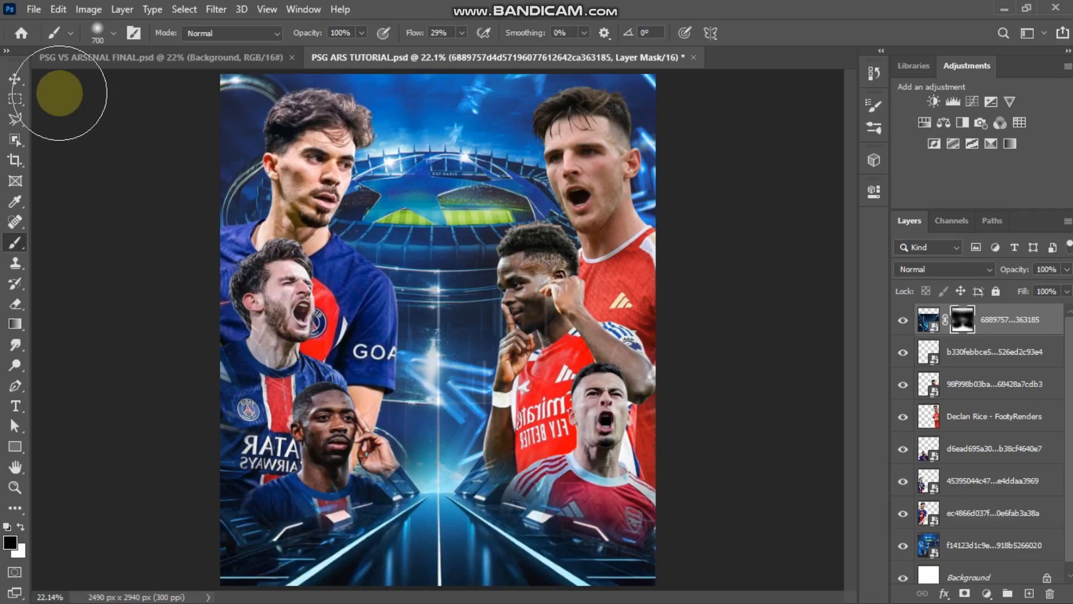
pyautogui.press('x')
pyautogui.press('v')
pyautogui.click(696, 191)
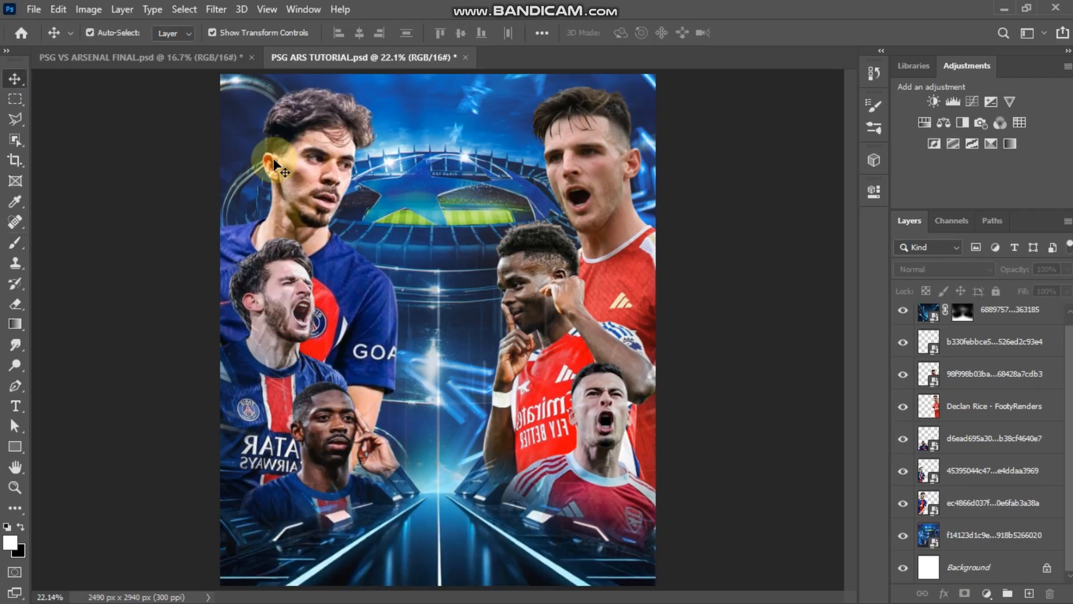
# Place the embedded red Arsenal crest image b7b79031d8f894e732d9c5c6bd9b7119 from Pictures > Graphic Design Resources > Sport
pyautogui.click(34, 9)
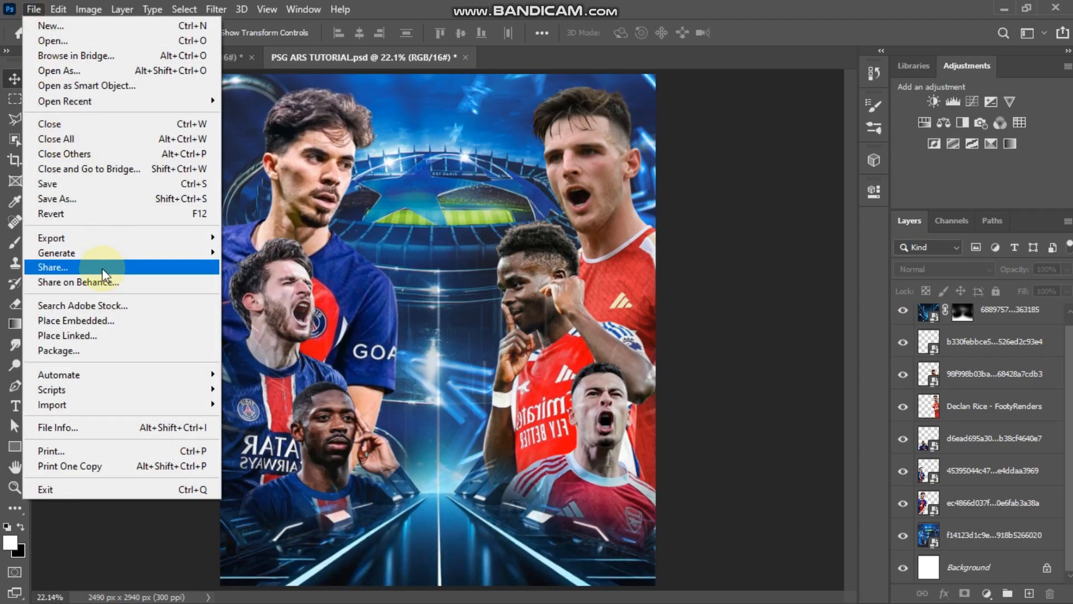
pyautogui.click(78, 322)
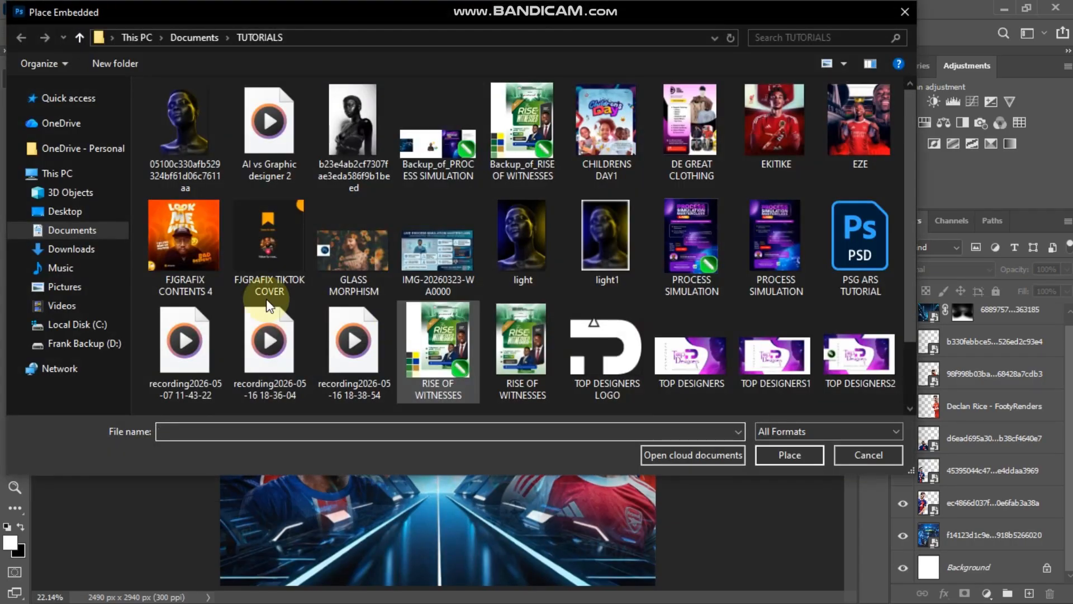
pyautogui.click(64, 287)
pyautogui.doubleClick(531, 140)
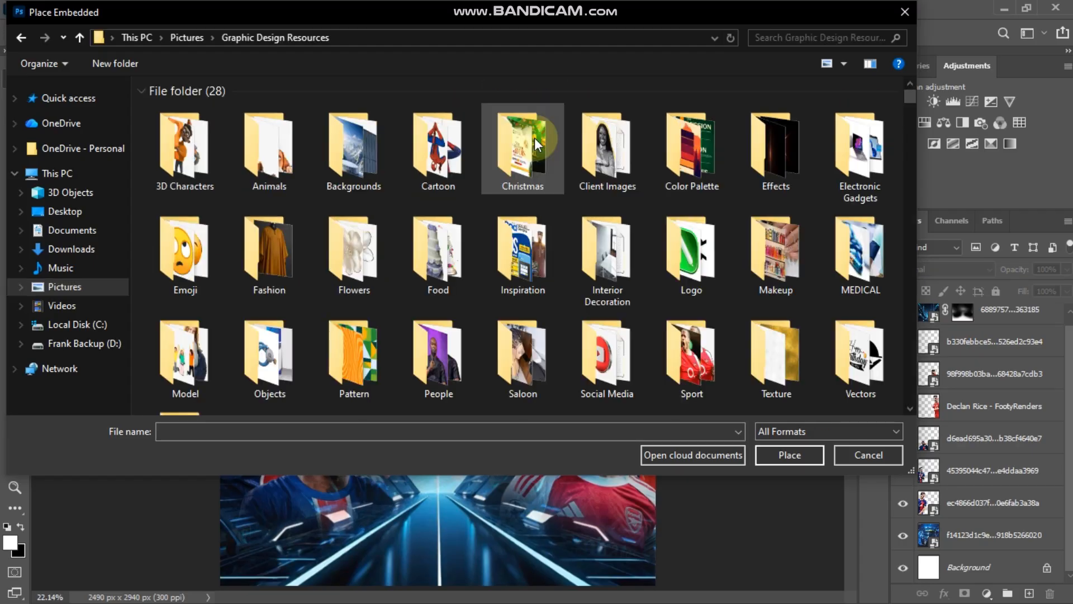
pyautogui.doubleClick(682, 313)
pyautogui.click(682, 313)
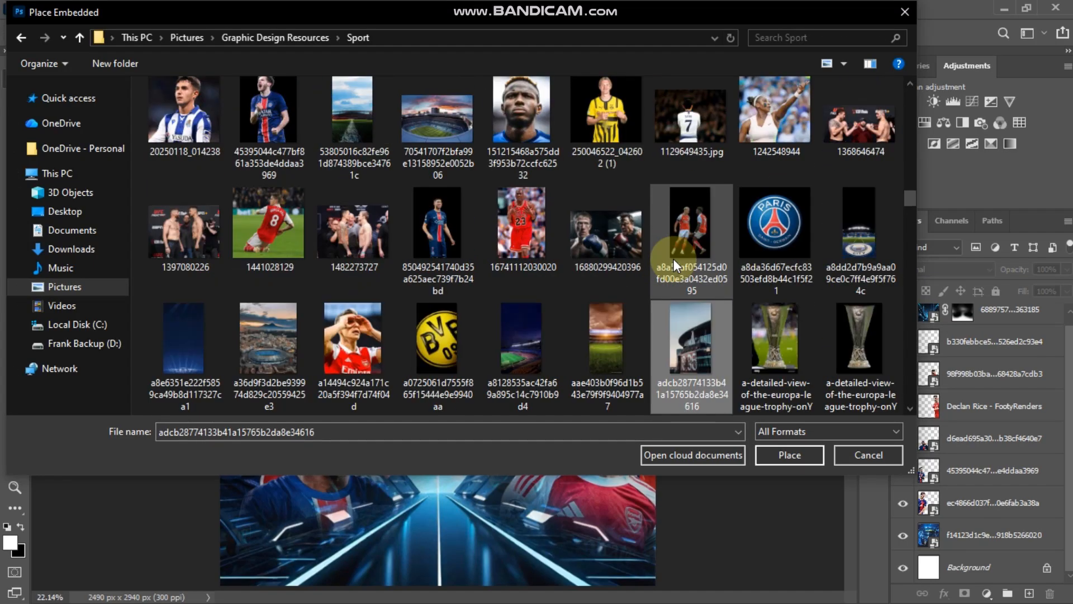
pyautogui.press('Down')
pyautogui.press('Down')
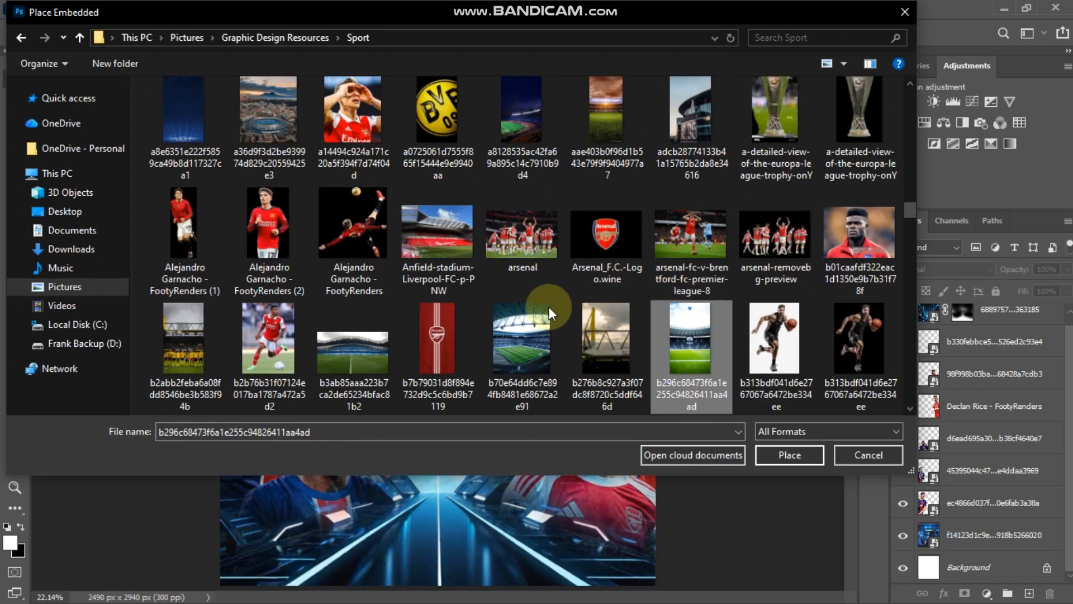
pyautogui.click(431, 339)
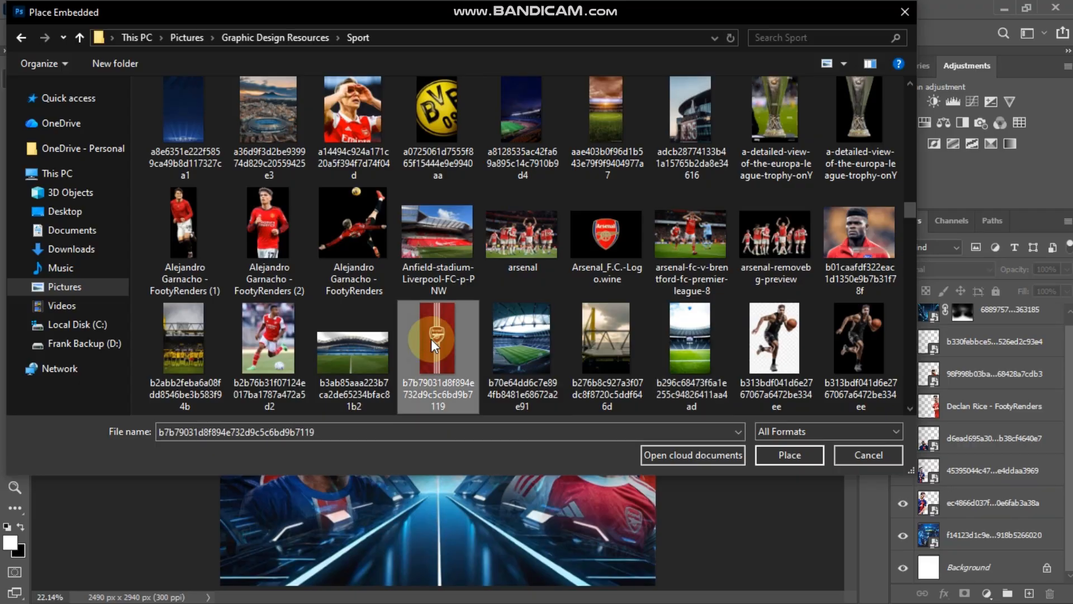
pyautogui.click(783, 462)
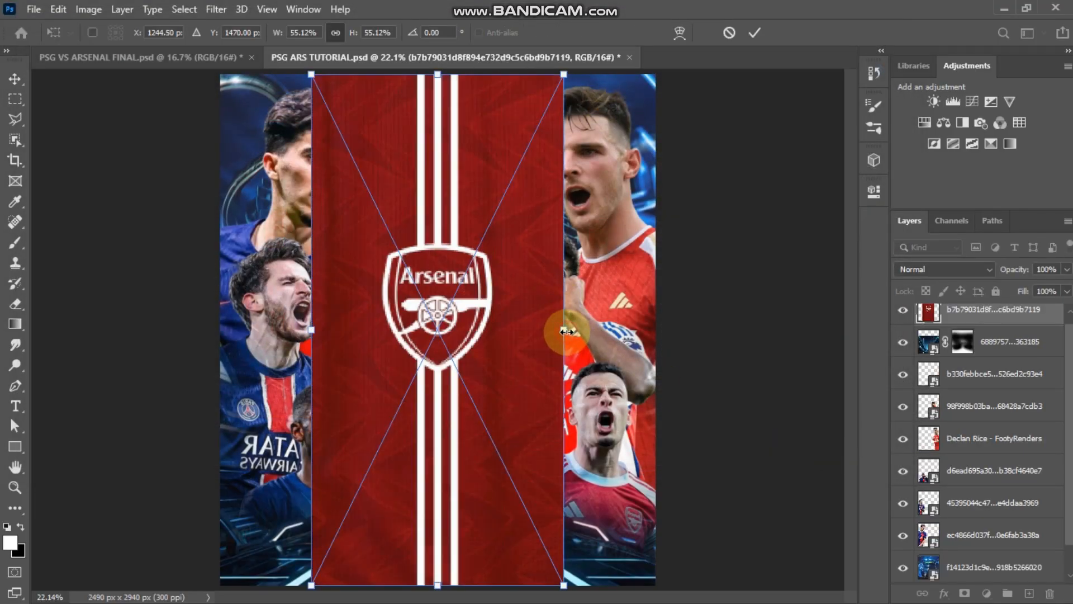
# Enlarge the Arsenal crest image to about 60.8% and position it over the right half of the canvas
pyautogui.moveTo(567, 331); pyautogui.dragTo(593, 336)
pyautogui.hotkey('ctrl', '-')
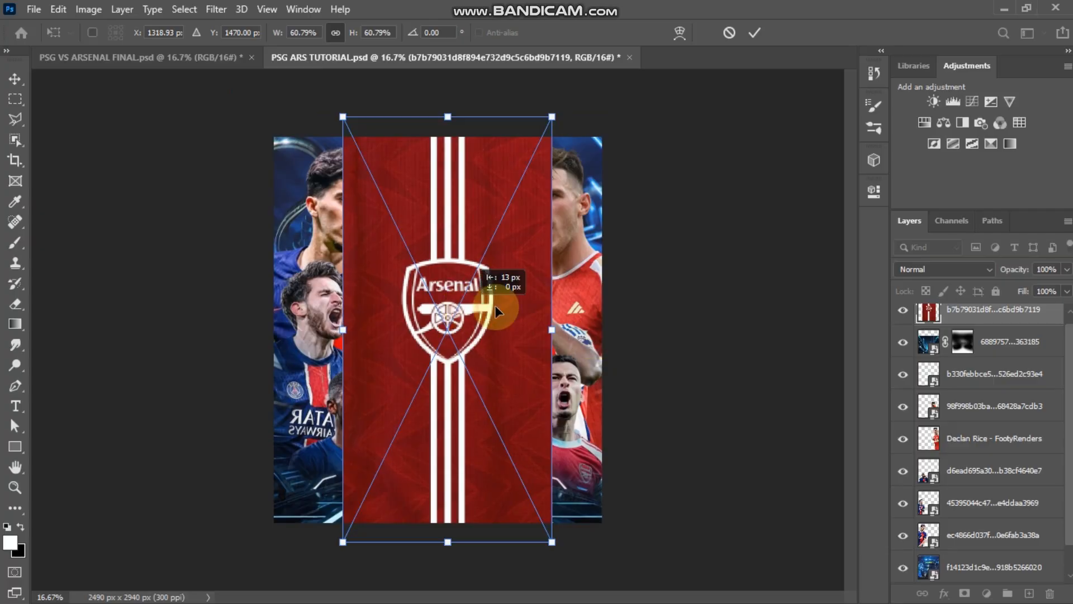
pyautogui.moveTo(494, 305); pyautogui.dragTo(555, 309)
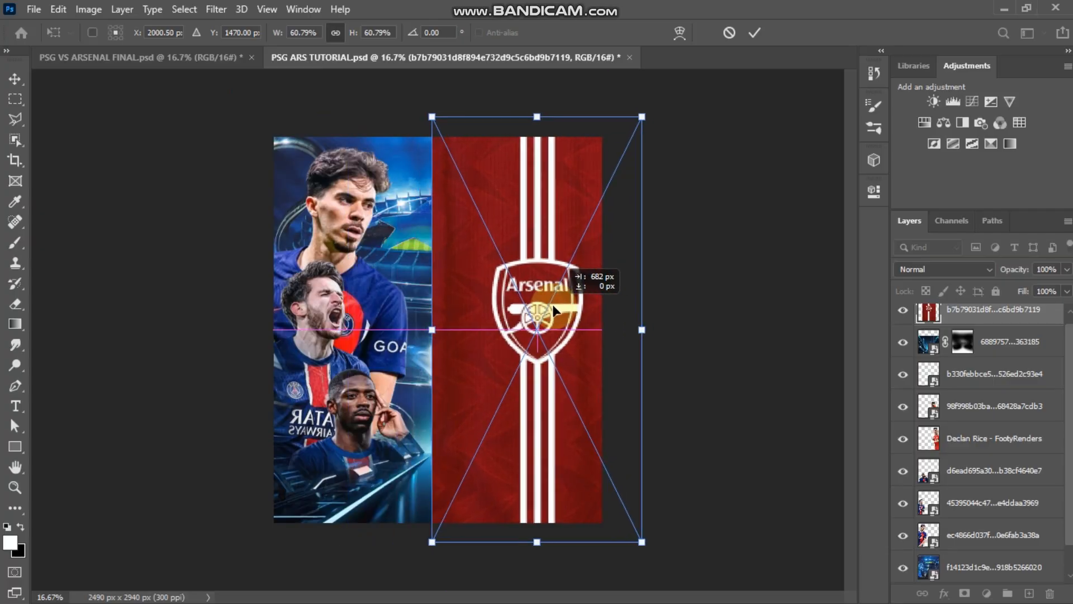
pyautogui.click(741, 31)
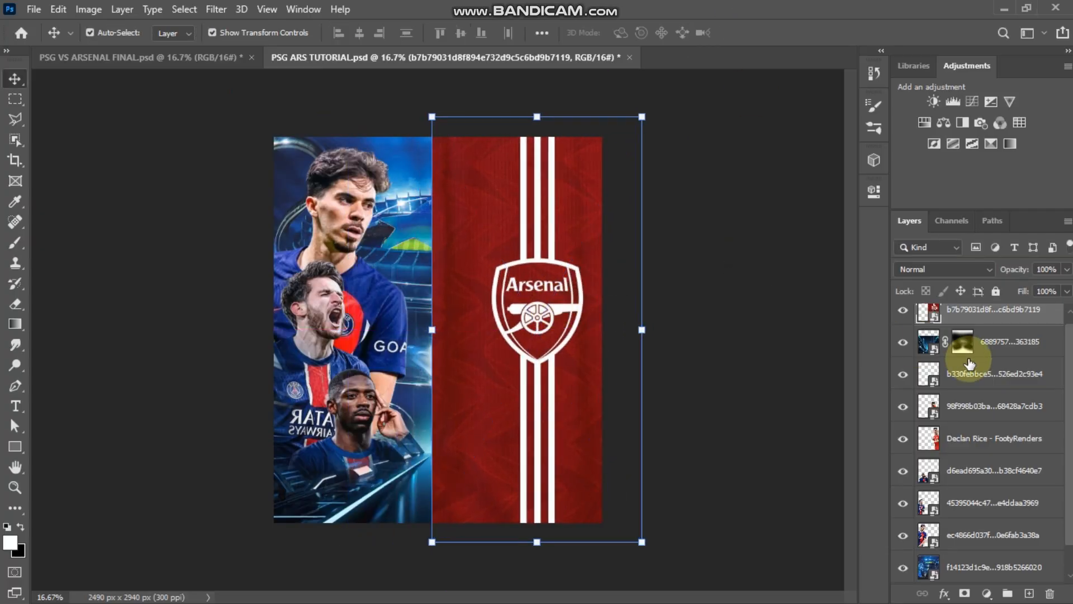
# Move the Arsenal crest layer directly below the Declan Rice layer and set its blend mode to Hue
pyautogui.moveTo(968, 314); pyautogui.dragTo(962, 429)
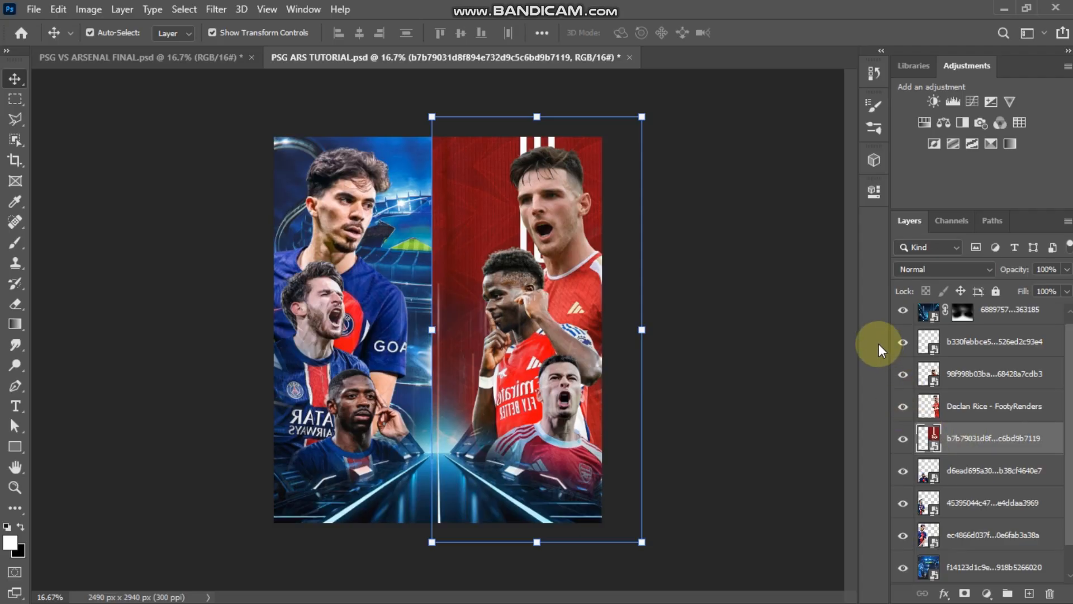
pyautogui.click(986, 271)
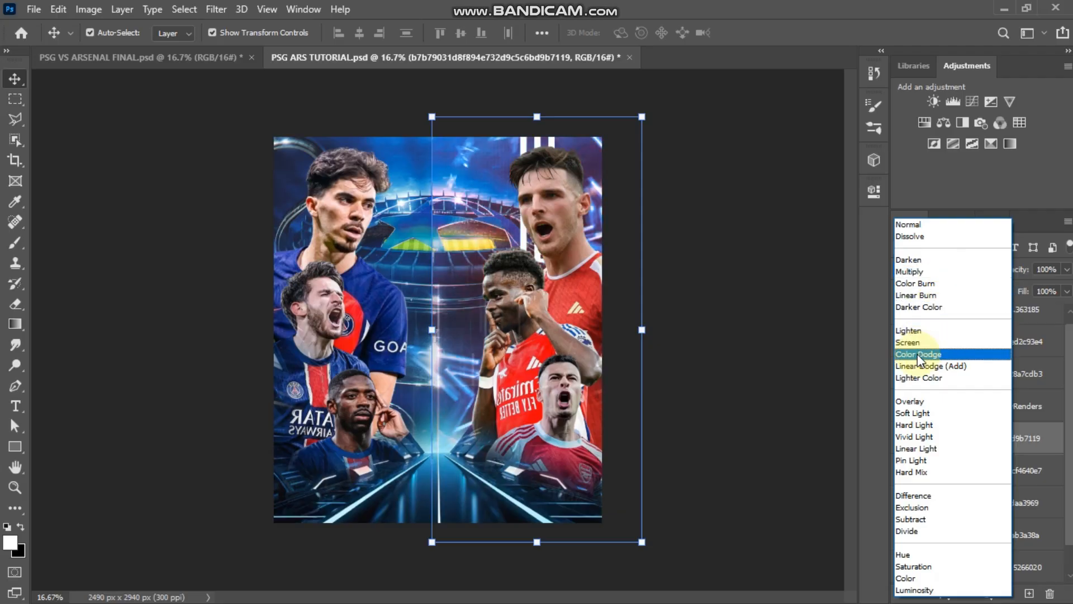
pyautogui.click(909, 556)
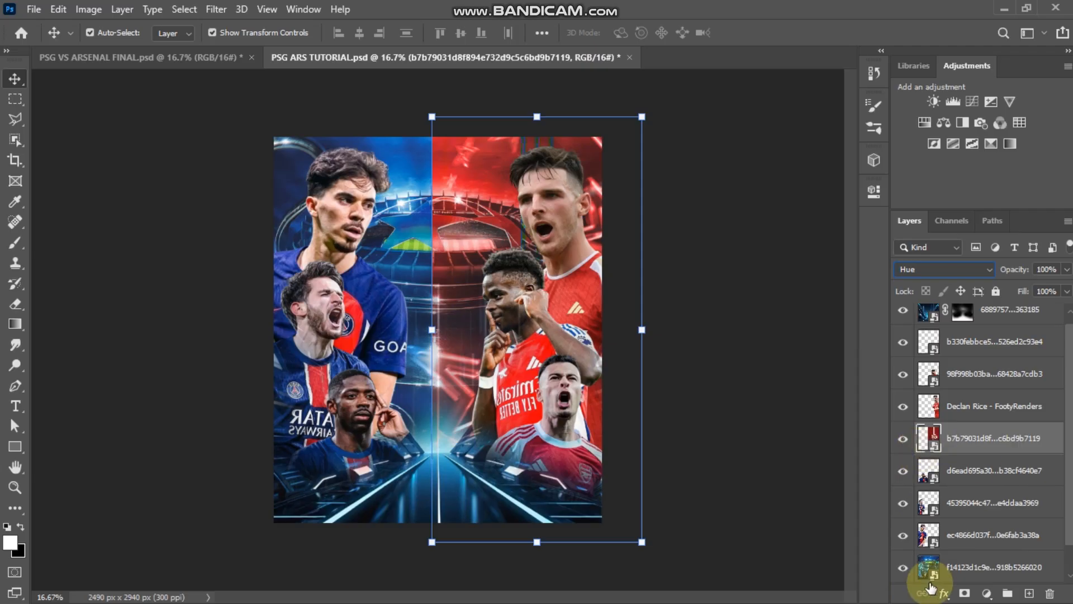
# Mask the Arsenal crest layer and paint black along its left edge to soften the blue-to-red transition at the canvas centre
pyautogui.click(965, 593)
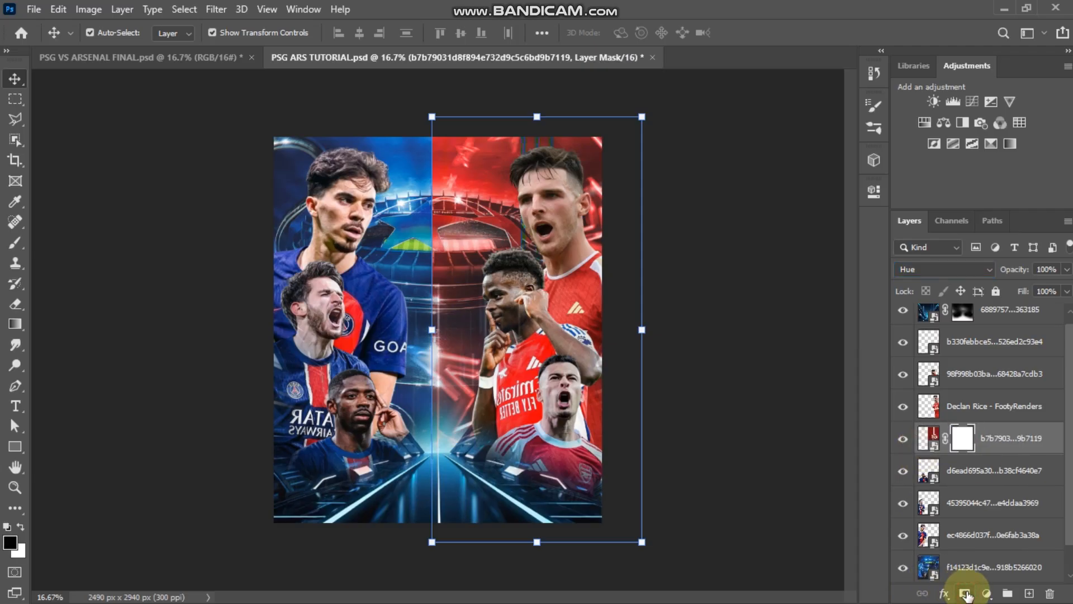
pyautogui.click(15, 242)
pyautogui.moveTo(439, 120)
pyautogui.mouseDown()
pyautogui.moveTo(408, 188)
pyautogui.moveTo(386, 369)
pyautogui.moveTo(255, 220)
pyautogui.mouseUp()
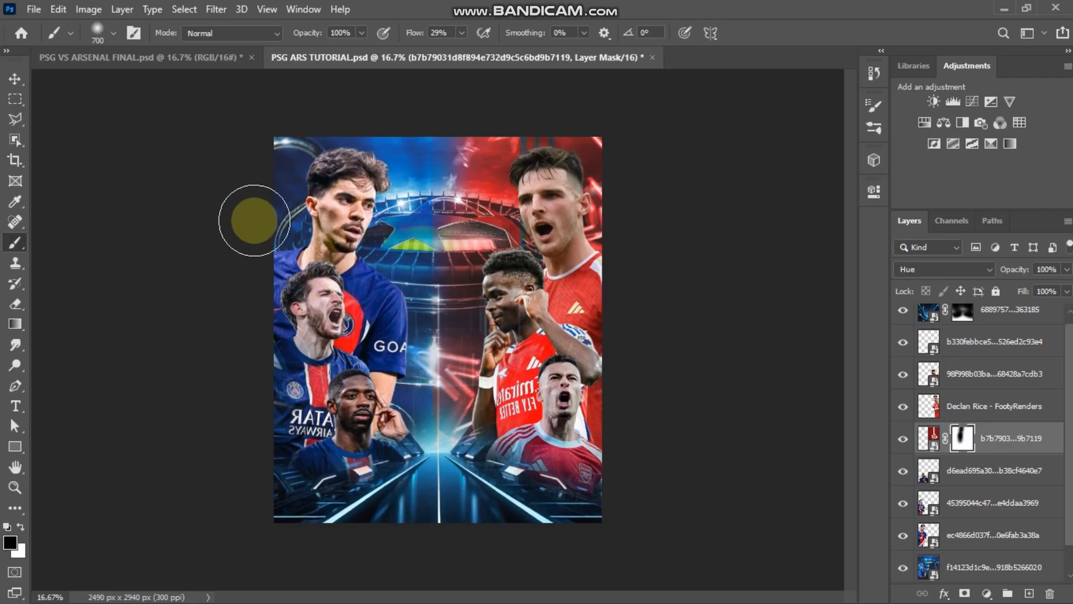
pyautogui.click(14, 78)
pyautogui.click(676, 221)
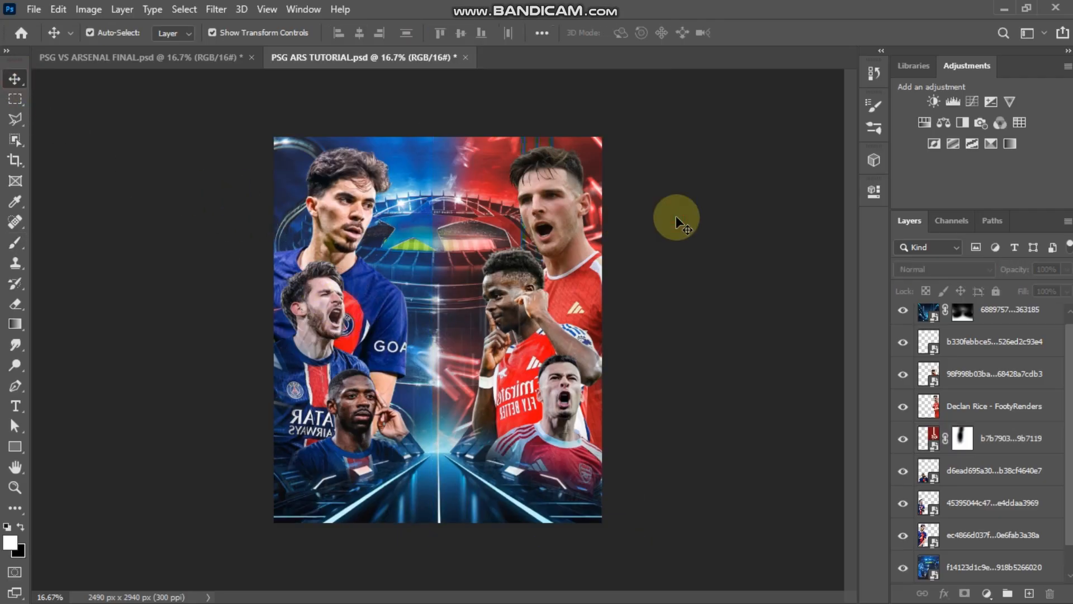
# Place the embedded red scroll image ChatGPT Image May 14, 2026, 04_21_47 PM (2) from Documents > New folder (6)
pyautogui.scroll(2, 726, 204)
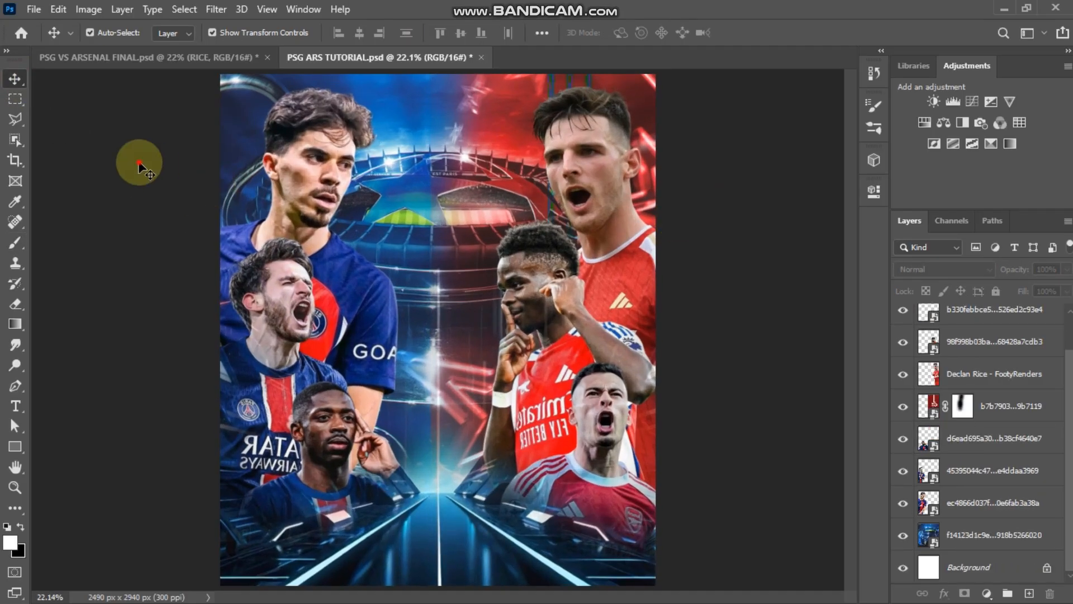
pyautogui.click(34, 10)
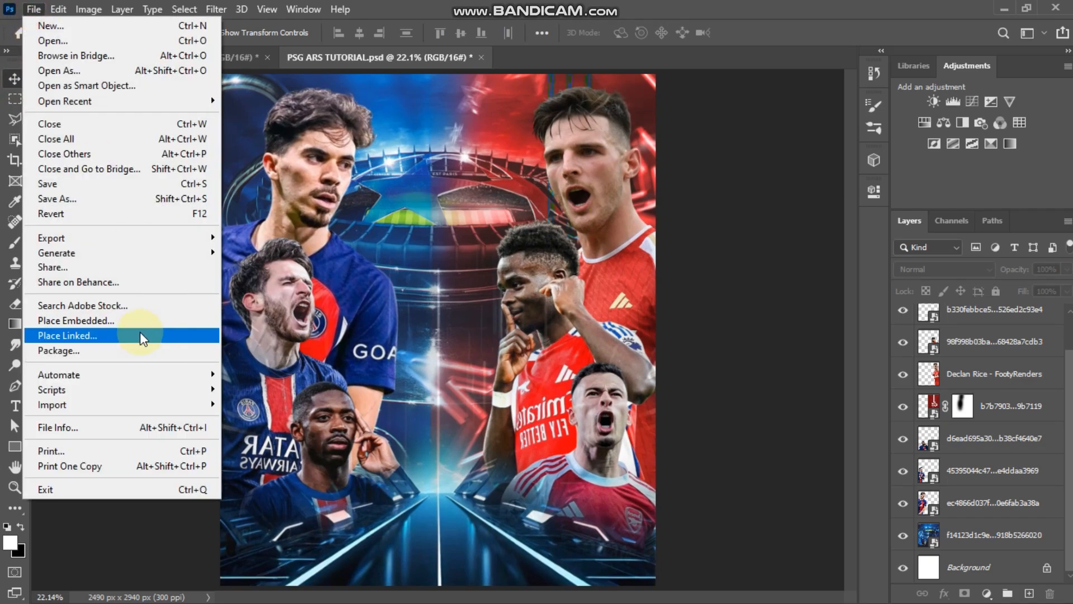
pyautogui.click(116, 322)
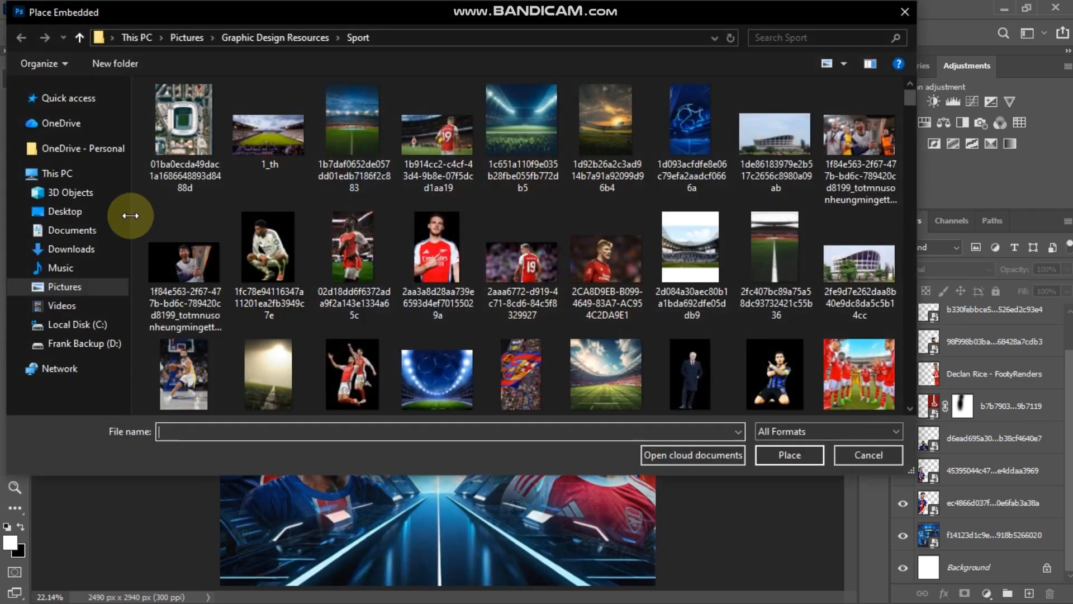
pyautogui.click(102, 233)
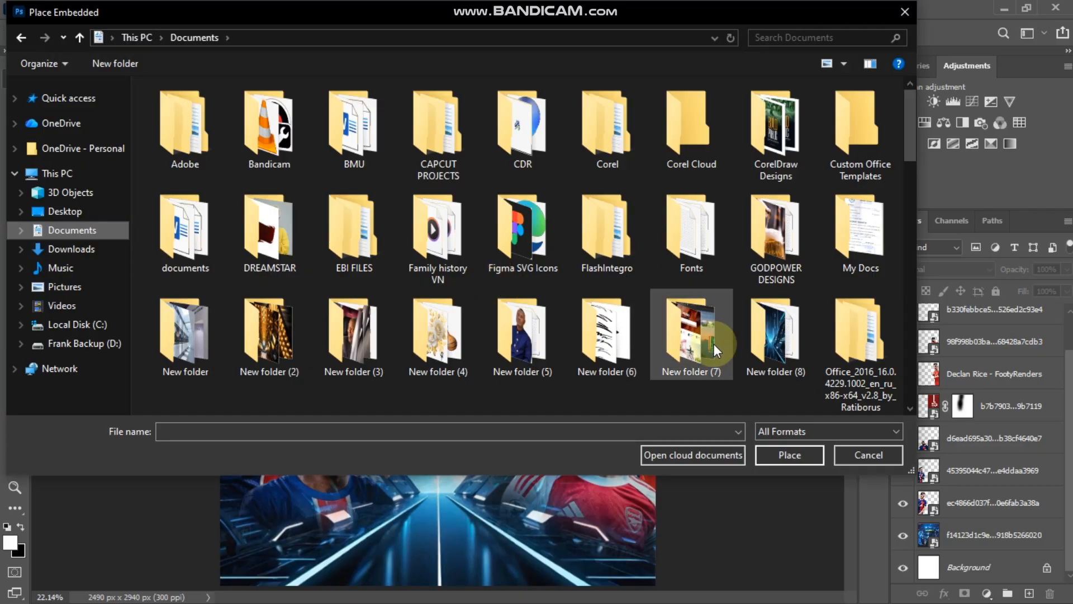
pyautogui.doubleClick(754, 334)
pyautogui.press('BackSpace')
pyautogui.doubleClick(612, 331)
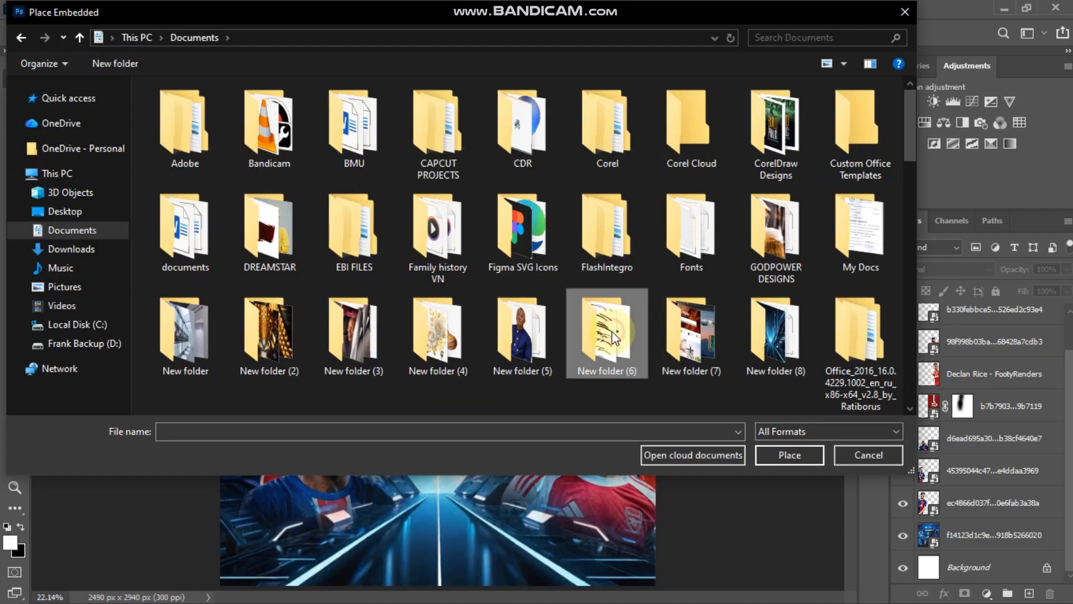
pyautogui.scroll(-1, 613, 337)
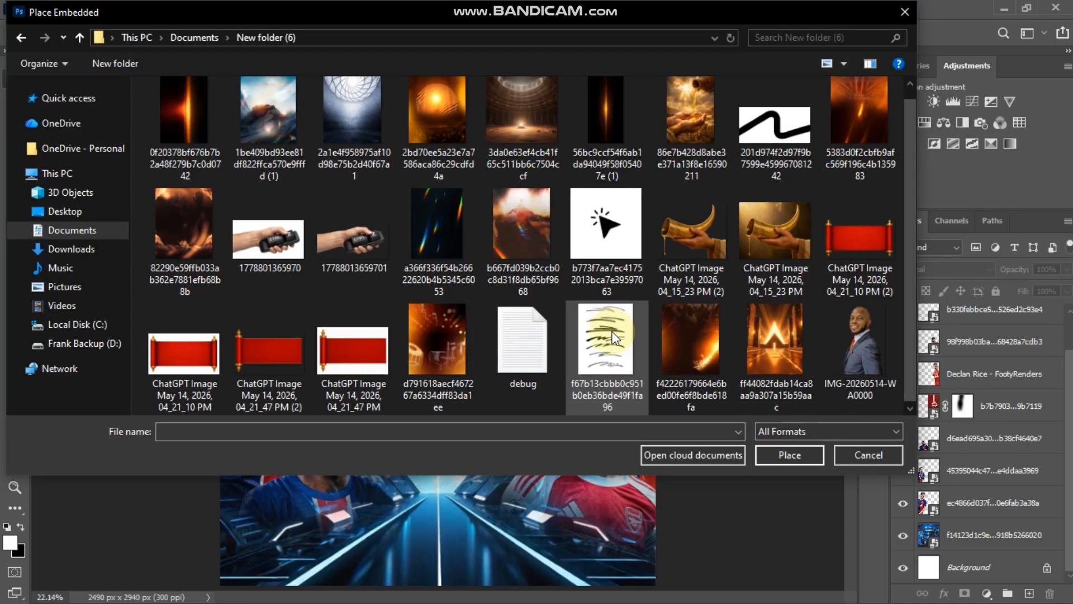
pyautogui.doubleClick(272, 348)
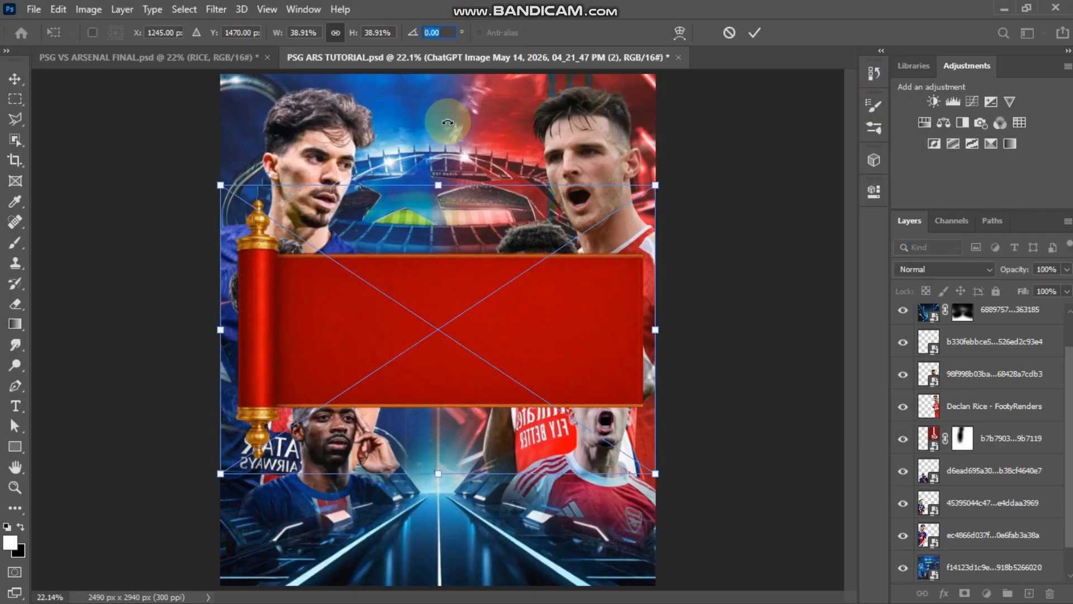
# Rotate the red scroll 90°, scale it to about 30.8%, and centre it horizontally between the lower players
pyautogui.write('90')
pyautogui.press('Return')
pyautogui.moveTo(583, 112); pyautogui.dragTo(505, 186)
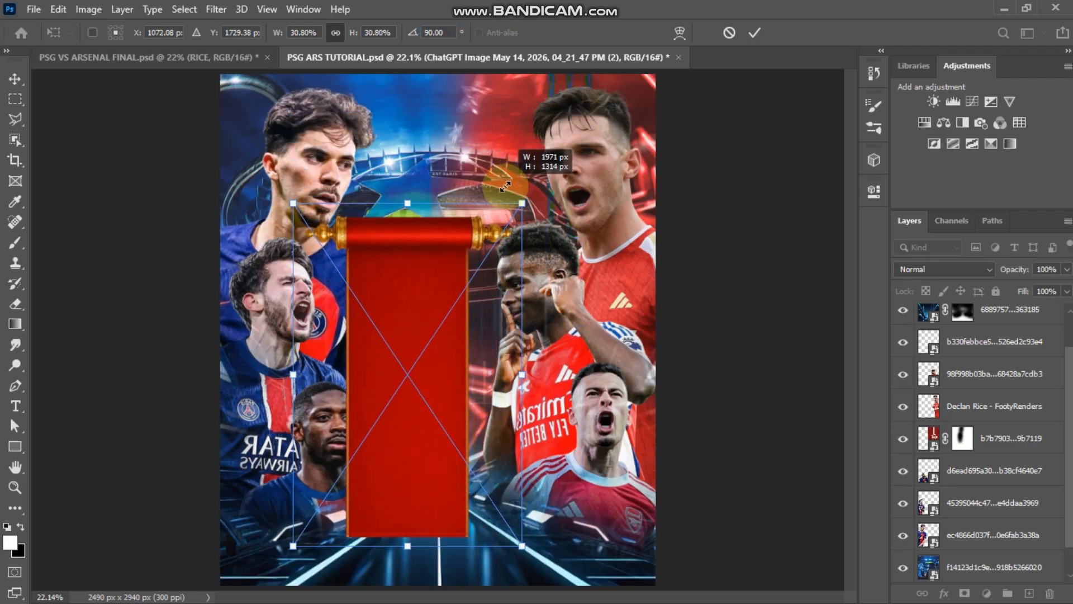
pyautogui.moveTo(375, 231); pyautogui.dragTo(406, 250)
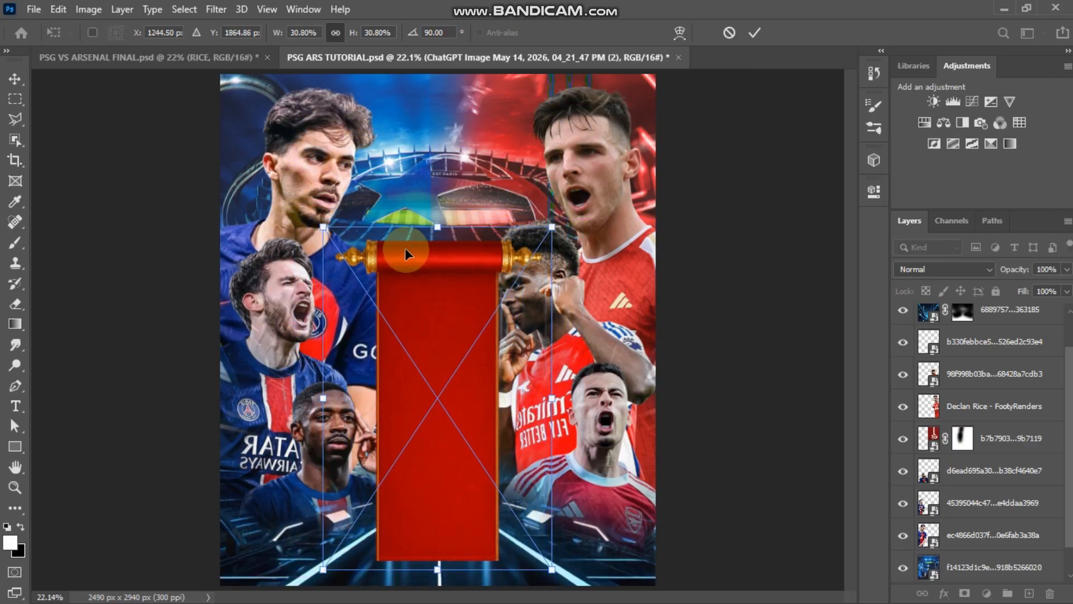
pyautogui.click(755, 32)
pyautogui.scroll(1, 950, 355)
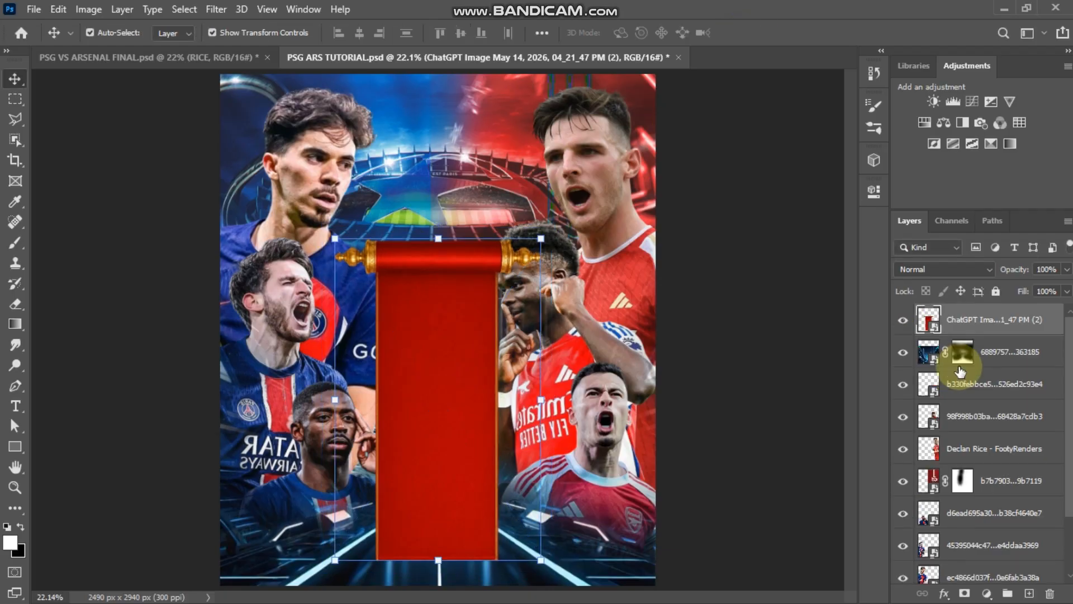
# Move the red scroll layer directly above the ec4866d037f player layer and place the masked Arsenal crest layer directly above the scroll
pyautogui.moveTo(953, 328); pyautogui.dragTo(956, 468)
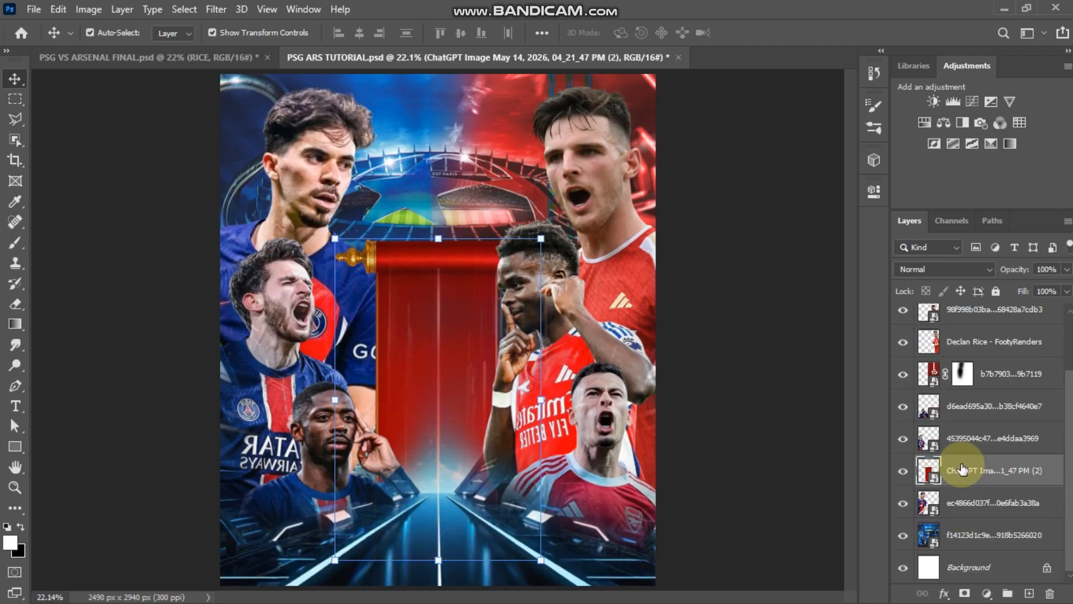
pyautogui.click(992, 373)
pyautogui.moveTo(990, 373); pyautogui.dragTo(959, 528)
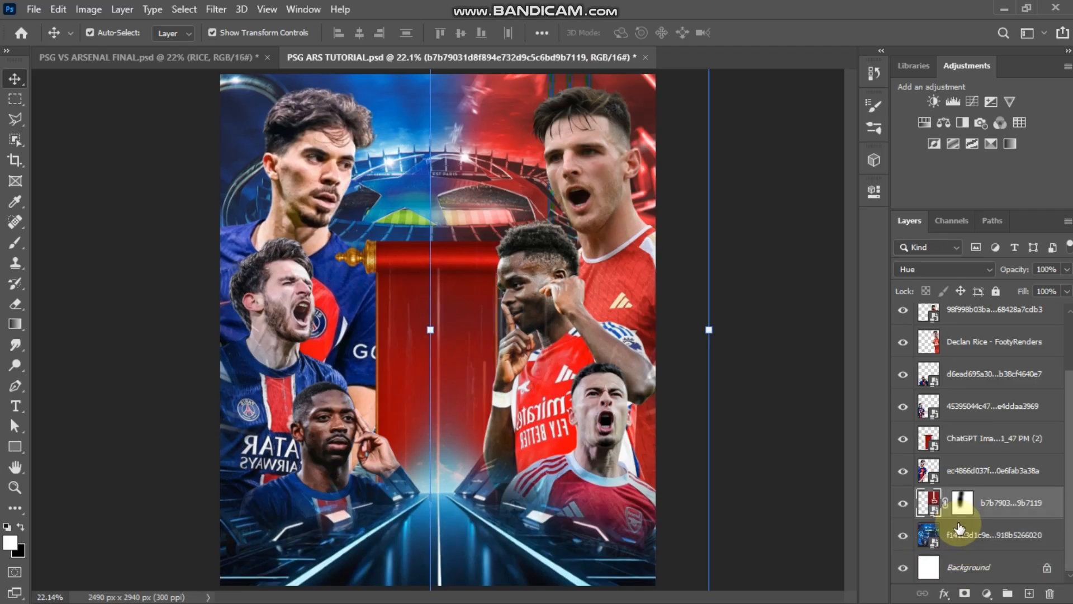
pyautogui.click(738, 364)
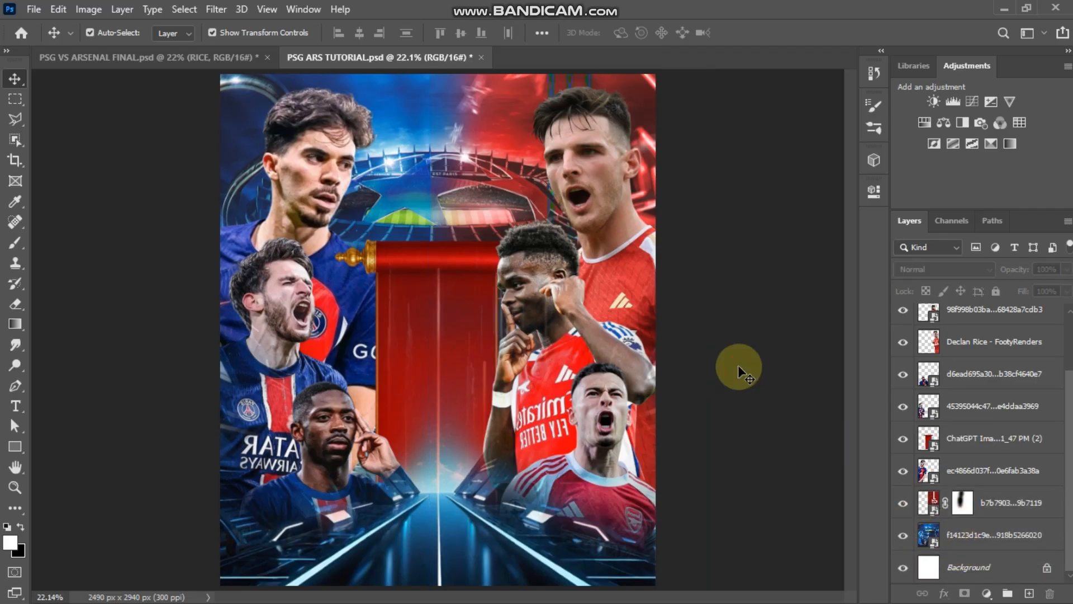
pyautogui.click(950, 442)
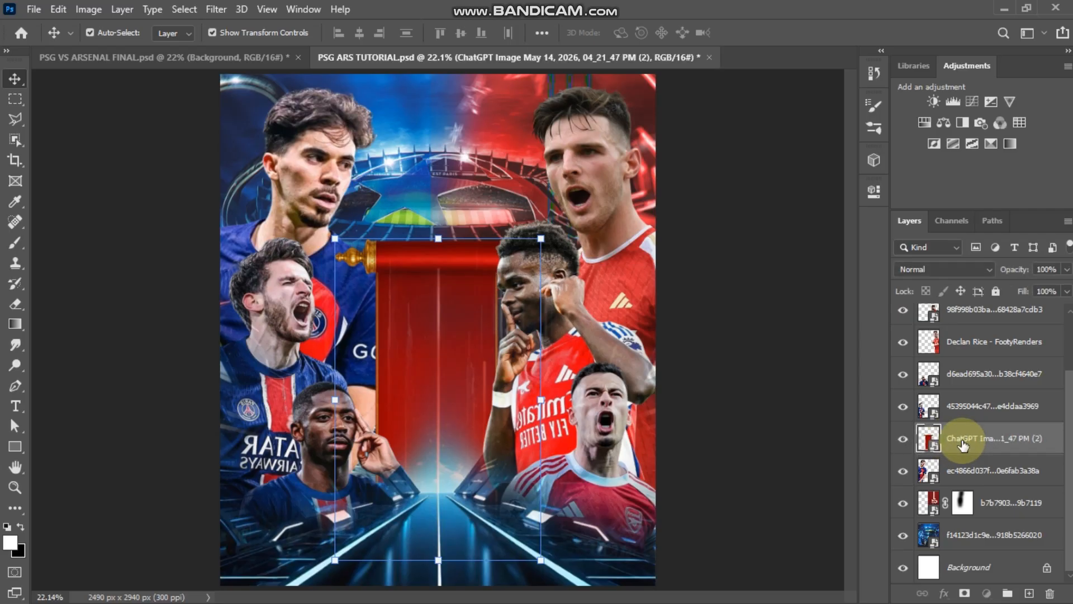
pyautogui.moveTo(969, 502); pyautogui.dragTo(985, 438)
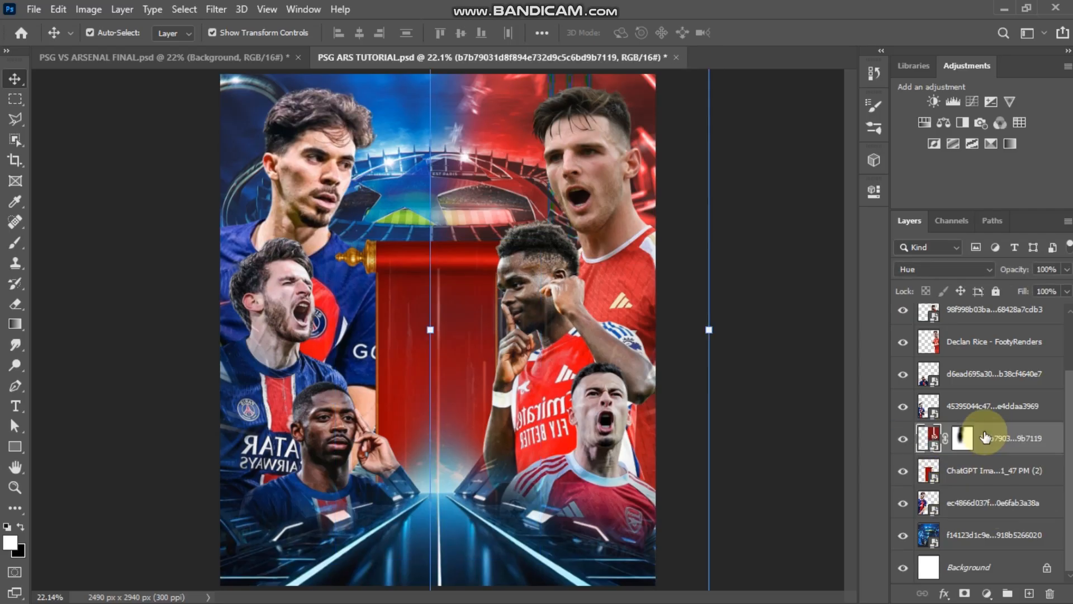
pyautogui.click(903, 439)
pyautogui.click(903, 439)
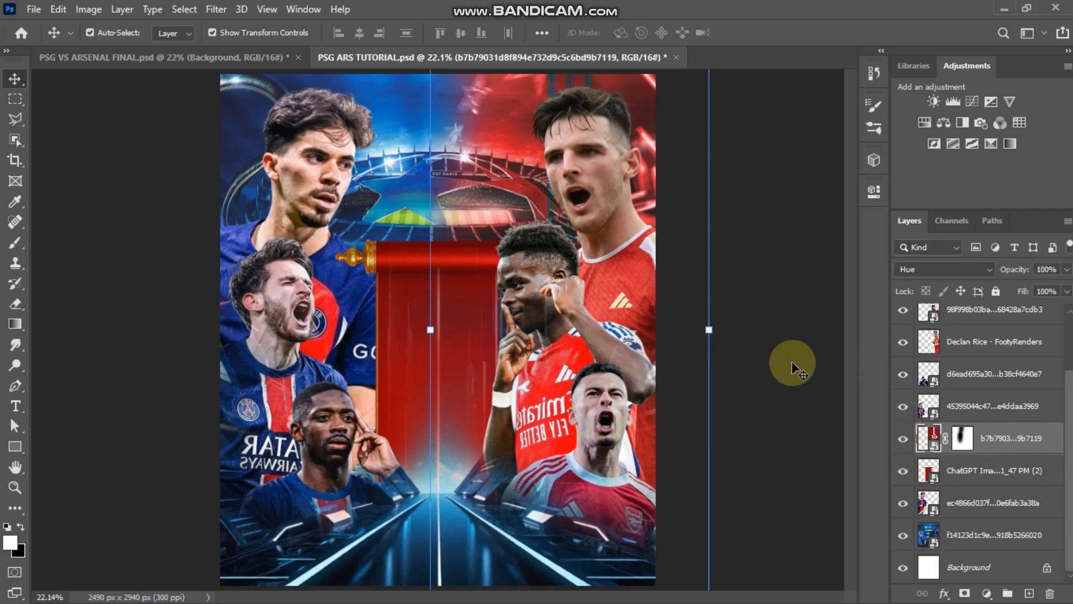
# Paint black on the mask of the blue light-trail layer (6889757…363185) over the scroll to clear the streaks covering it
pyautogui.click(429, 508)
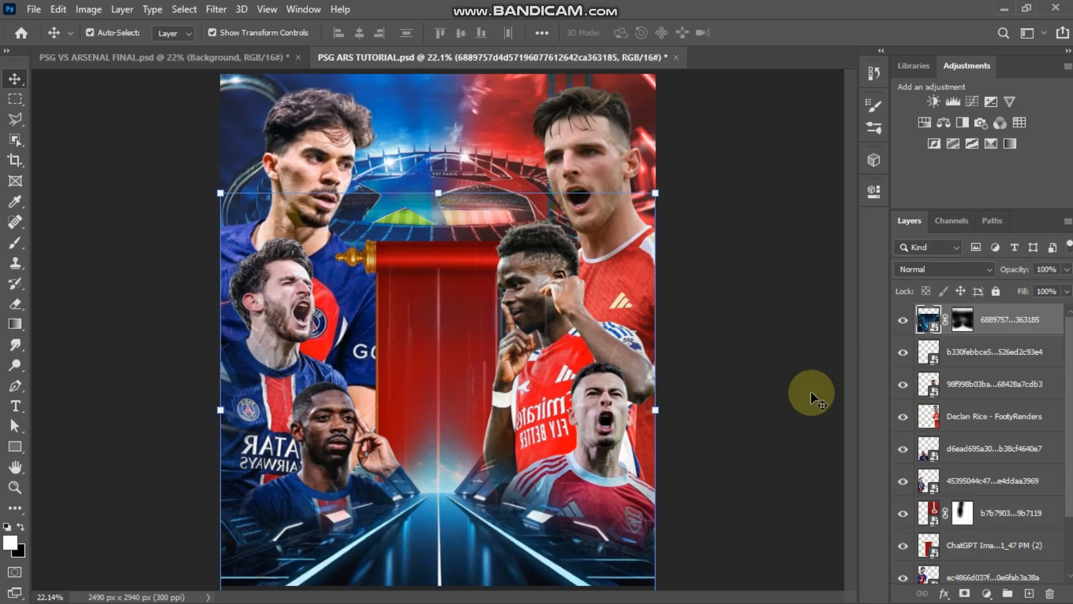
pyautogui.click(903, 323)
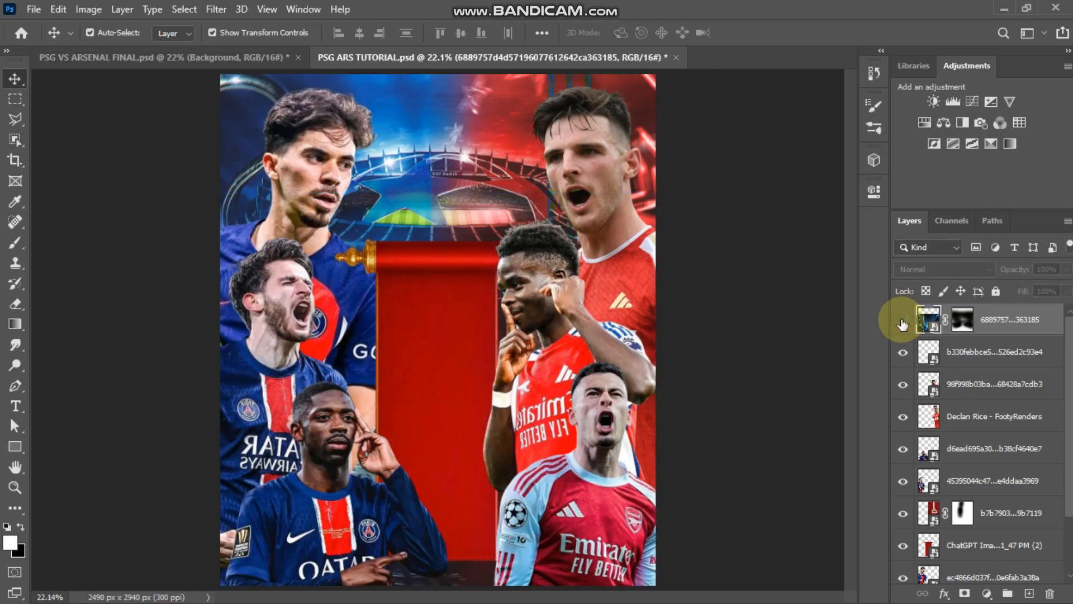
pyautogui.click(903, 320)
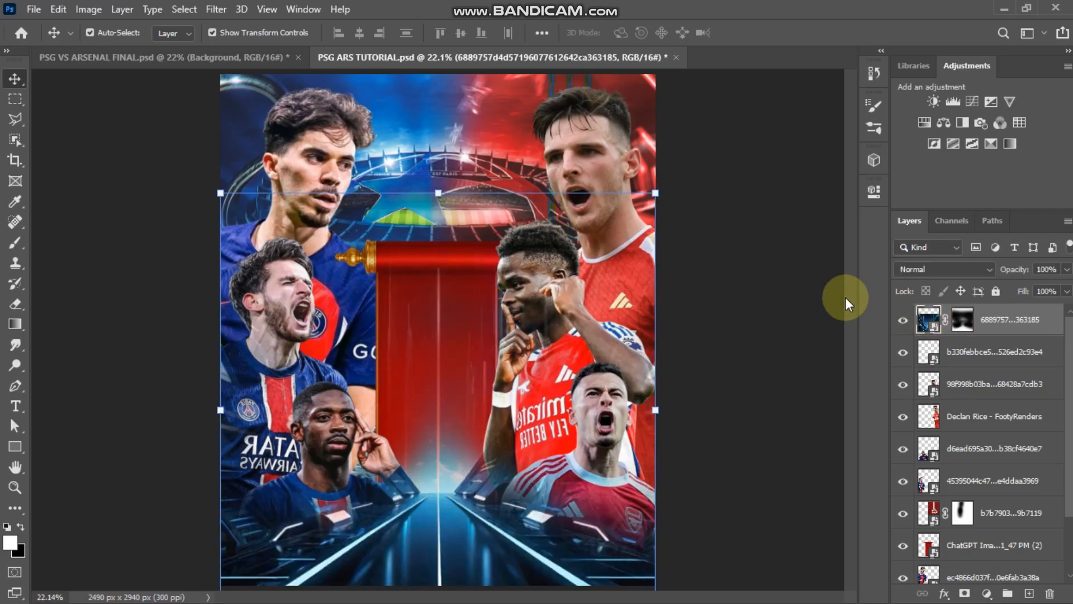
pyautogui.click(807, 300)
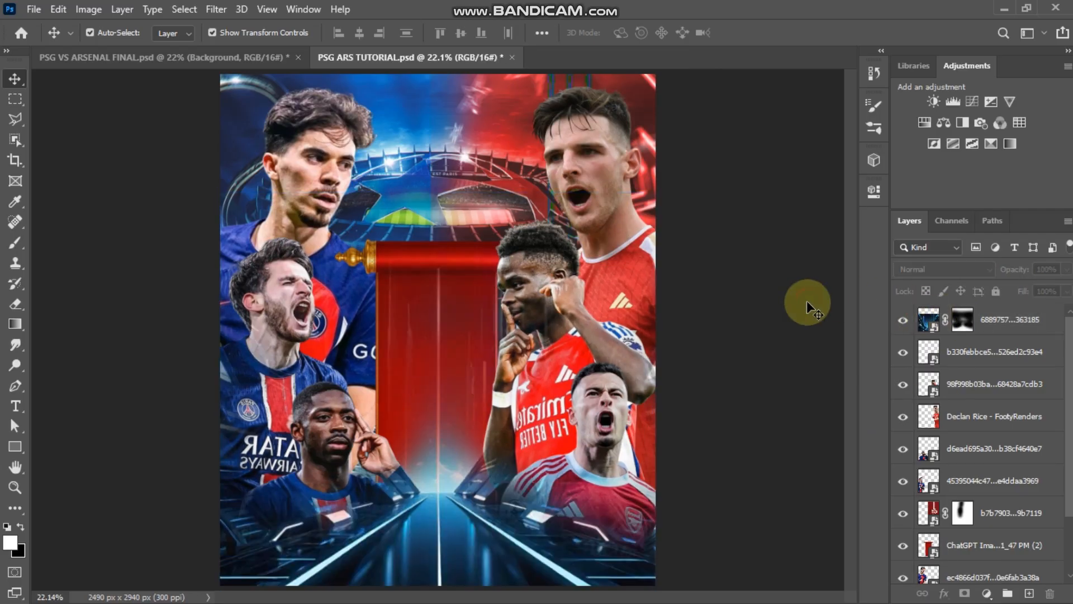
pyautogui.click(963, 320)
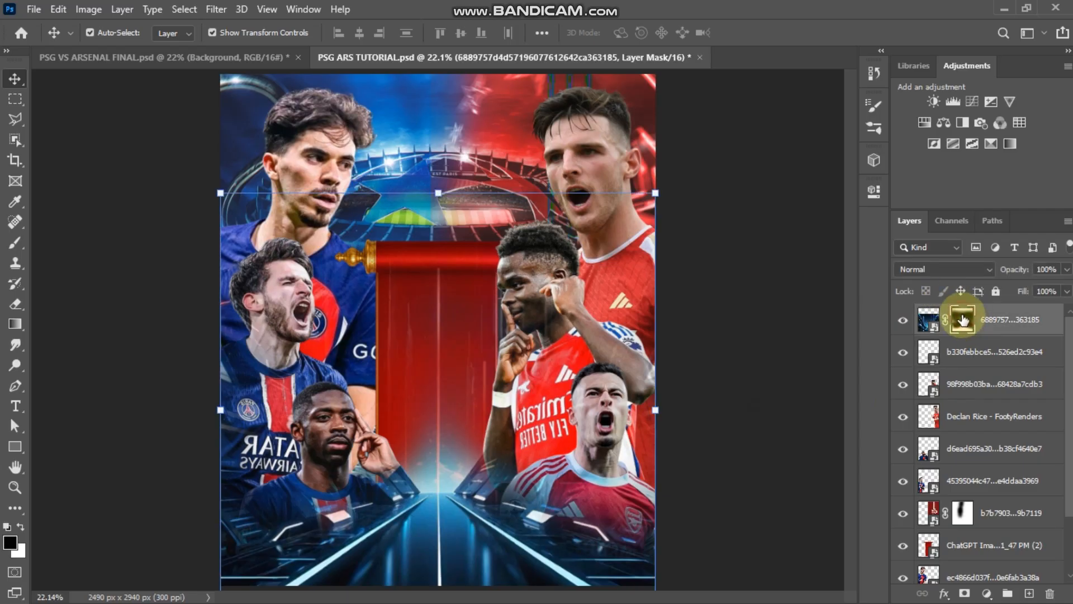
pyautogui.click(14, 244)
pyautogui.click(422, 248)
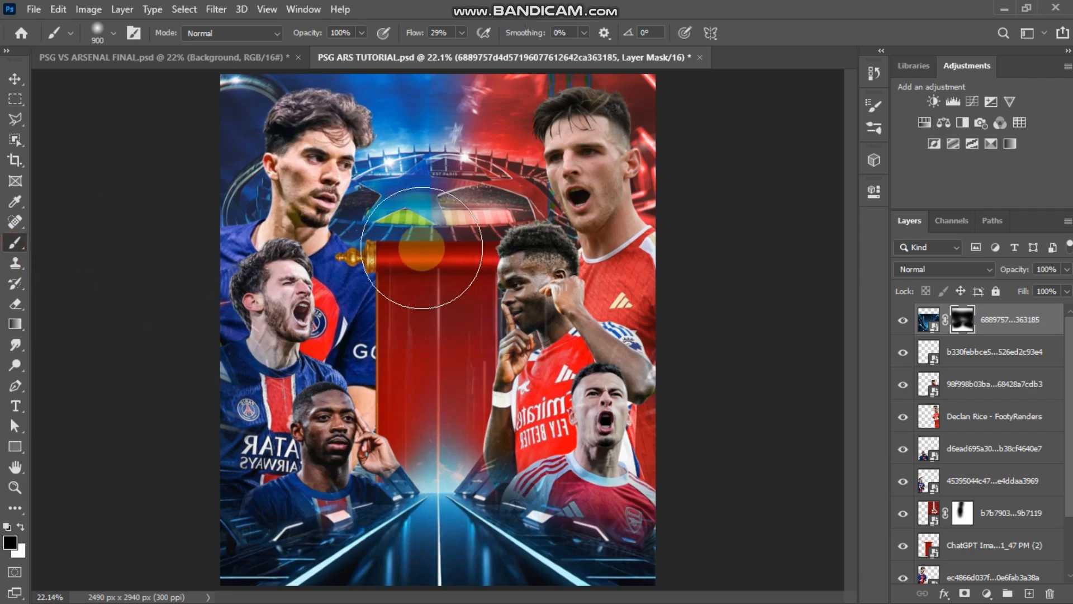
pyautogui.moveTo(422, 248)
pyautogui.mouseDown()
pyautogui.moveTo(480, 301)
pyautogui.moveTo(462, 360)
pyautogui.moveTo(491, 309)
pyautogui.moveTo(479, 370)
pyautogui.moveTo(369, 273)
pyautogui.moveTo(592, 266)
pyautogui.moveTo(546, 267)
pyautogui.moveTo(570, 309)
pyautogui.moveTo(601, 290)
pyautogui.moveTo(629, 331)
pyautogui.moveTo(352, 274)
pyautogui.moveTo(331, 277)
pyautogui.moveTo(319, 346)
pyautogui.moveTo(256, 322)
pyautogui.moveTo(301, 285)
pyautogui.moveTo(90, 166)
pyautogui.mouseUp()
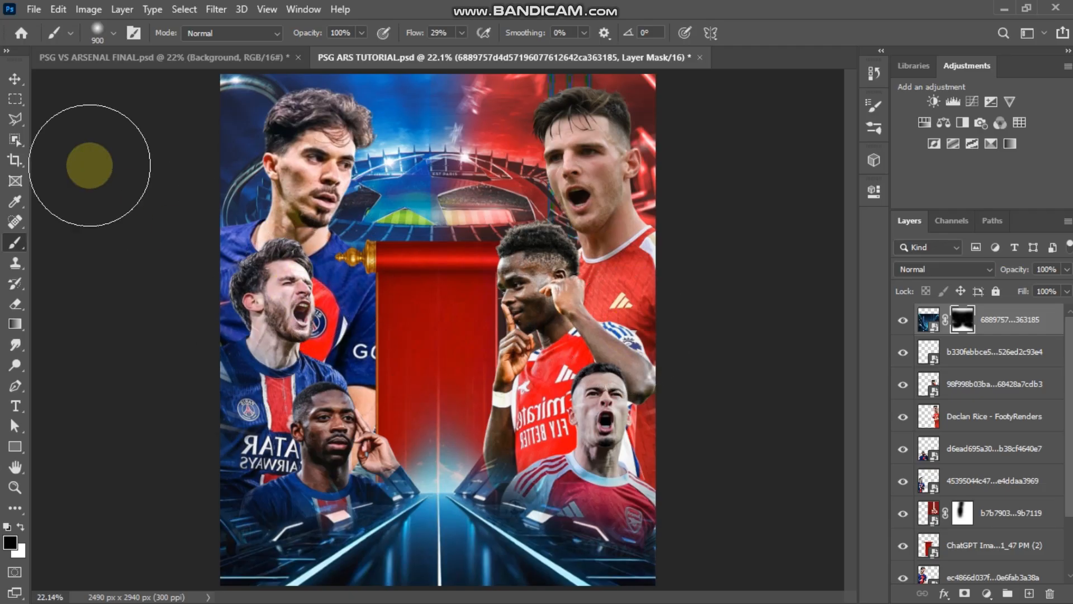
pyautogui.click(15, 79)
pyautogui.click(709, 240)
pyautogui.press('x')
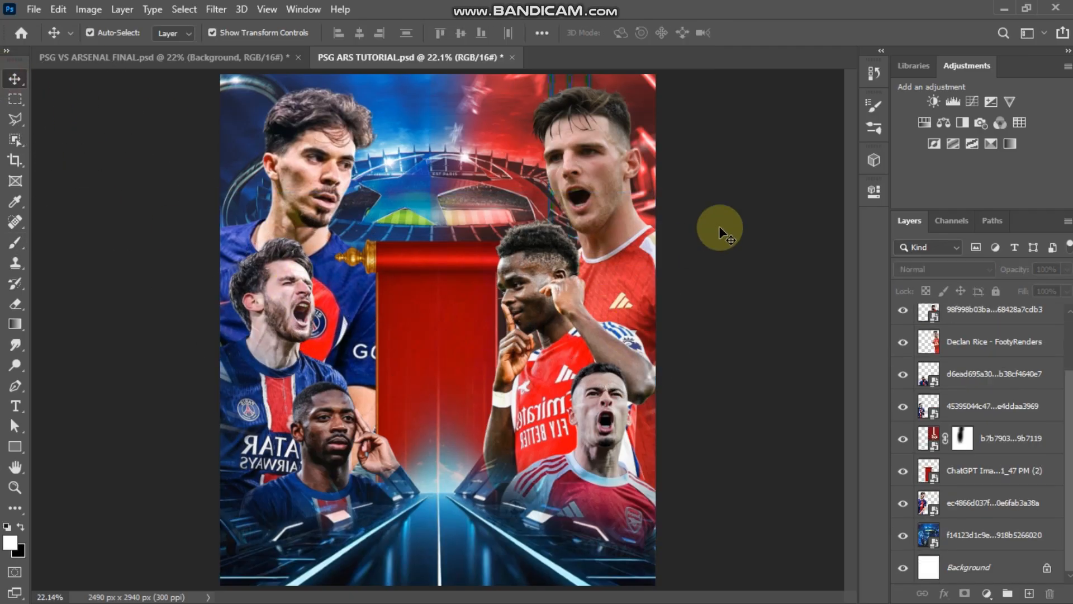
# Shift the red scroll up to about Y 1788 px, keeping its horizontal position and 30.80% scale
pyautogui.click(961, 470)
pyautogui.hotkey('ctrl', 't')
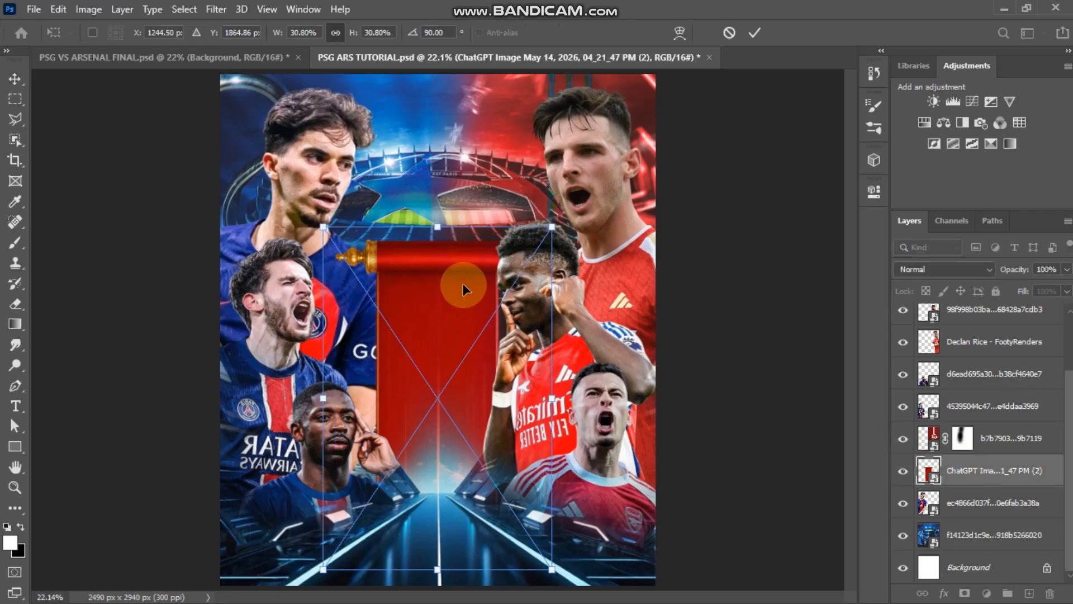
pyautogui.moveTo(462, 283); pyautogui.dragTo(460, 272)
pyautogui.hotkey('ctrl', '+')
pyautogui.hotkey('ctrl', '+')
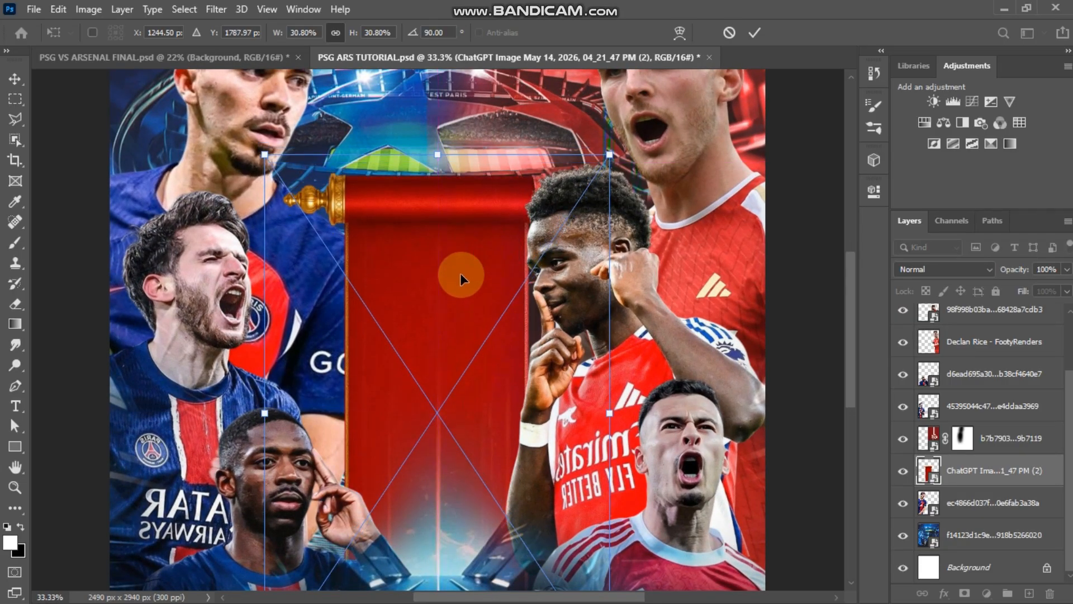
pyautogui.press('Return')
pyautogui.hotkey('ctrl', '-')
pyautogui.hotkey('ctrl', '-')
pyautogui.hotkey('ctrl', '0')
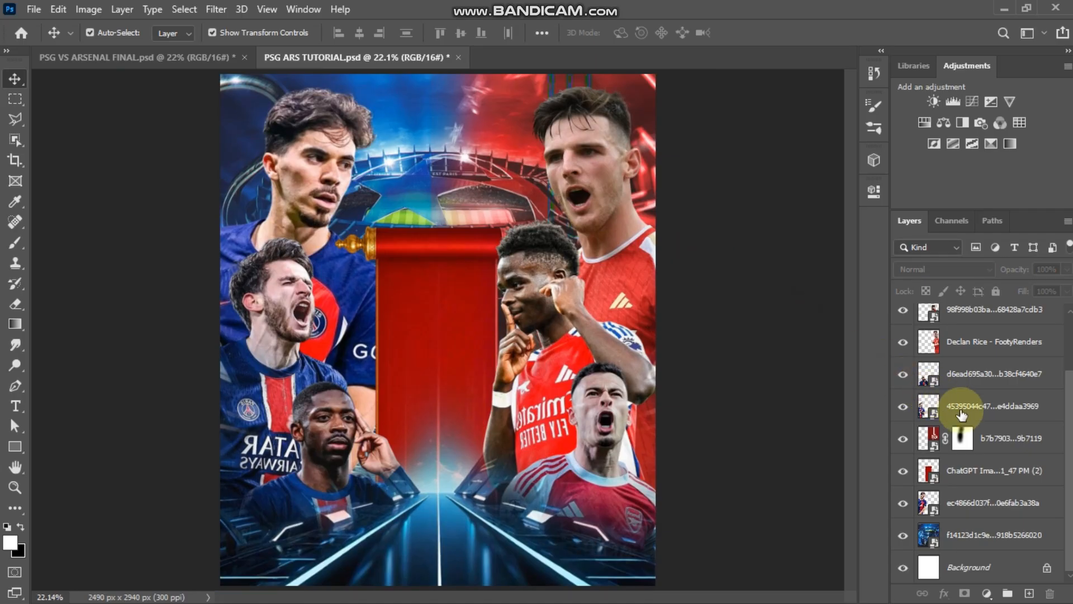
# Duplicate the Arsenal crest layer, move the copy to the top of the stack, and clip it to the blue light-trail layer
pyautogui.click(985, 441)
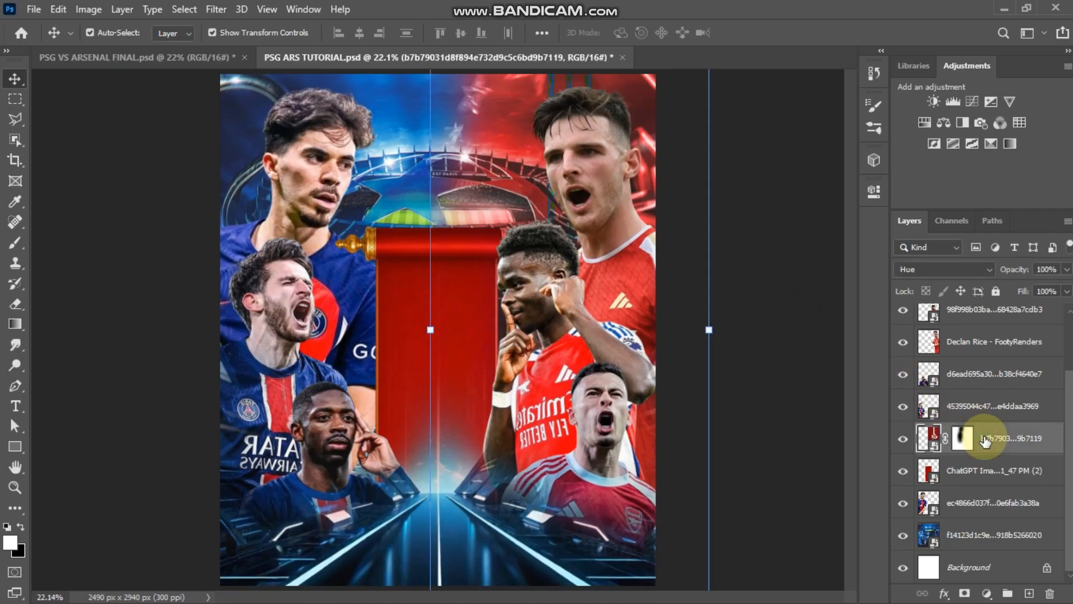
pyautogui.hotkey('ctrl', 'j')
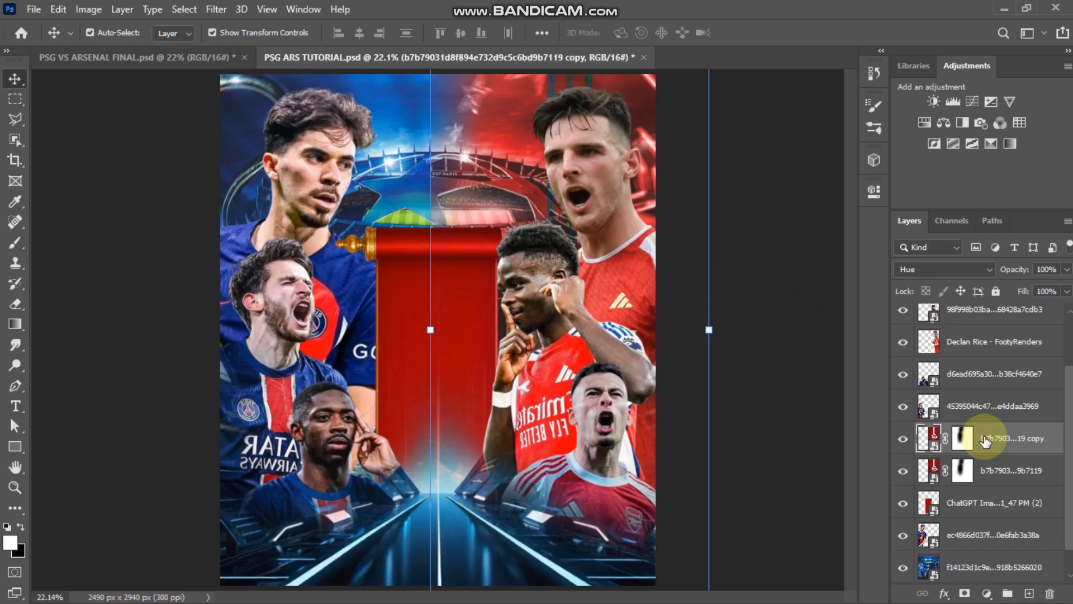
pyautogui.scroll(-1, 985, 442)
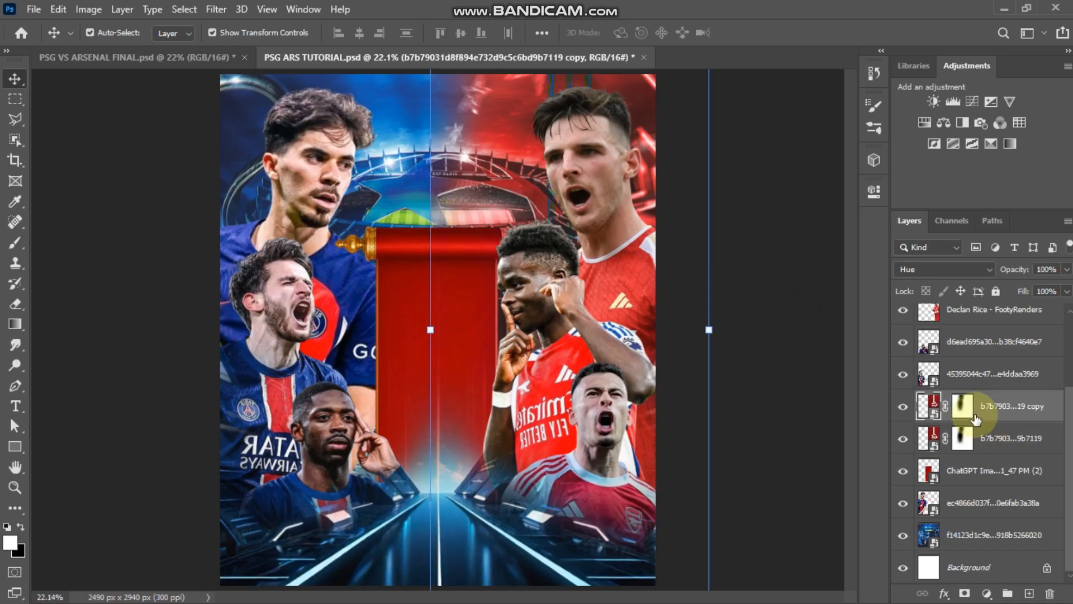
pyautogui.scroll(3, 979, 408)
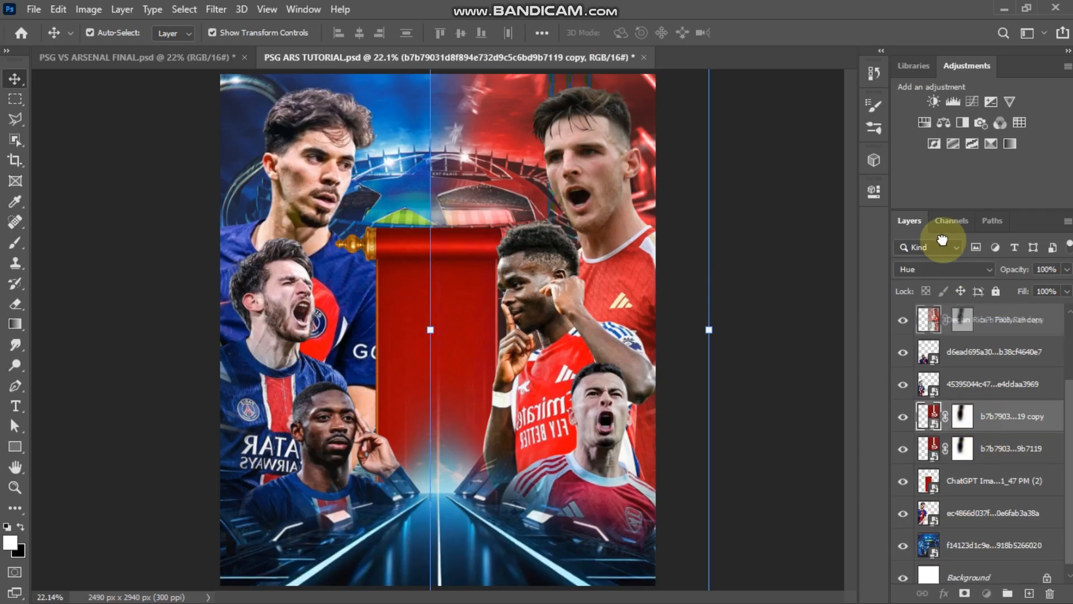
pyautogui.moveTo(965, 513); pyautogui.dragTo(965, 313)
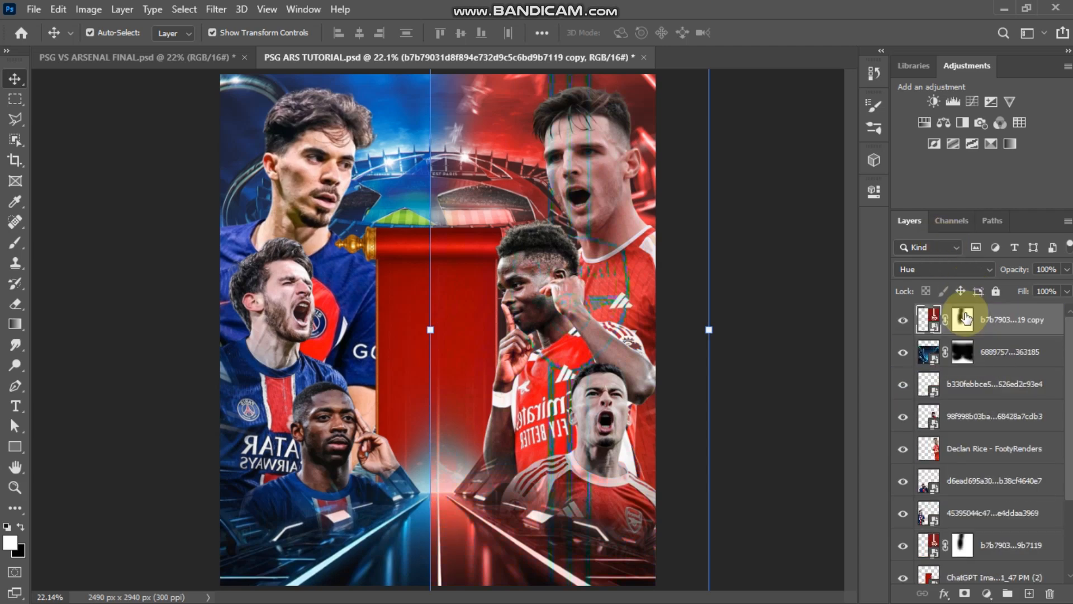
pyautogui.rightClick(983, 317)
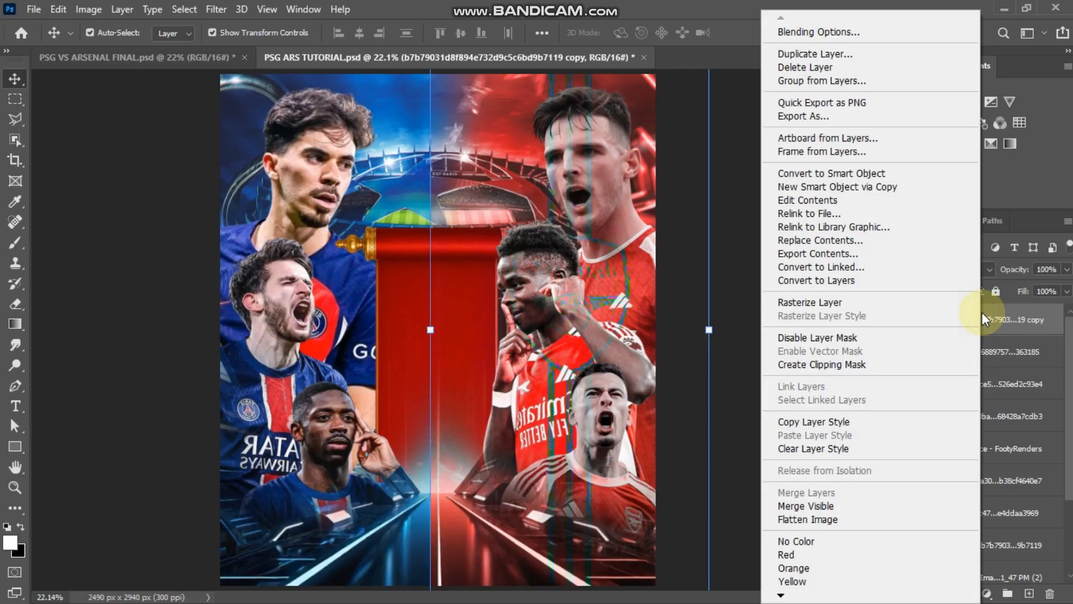
pyautogui.click(831, 366)
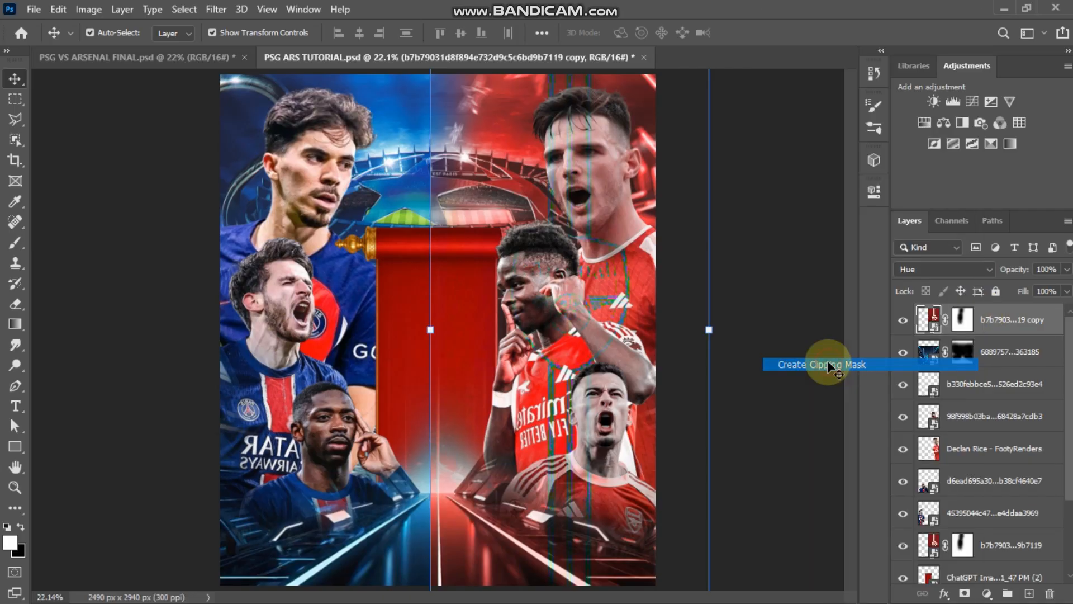
pyautogui.click(748, 258)
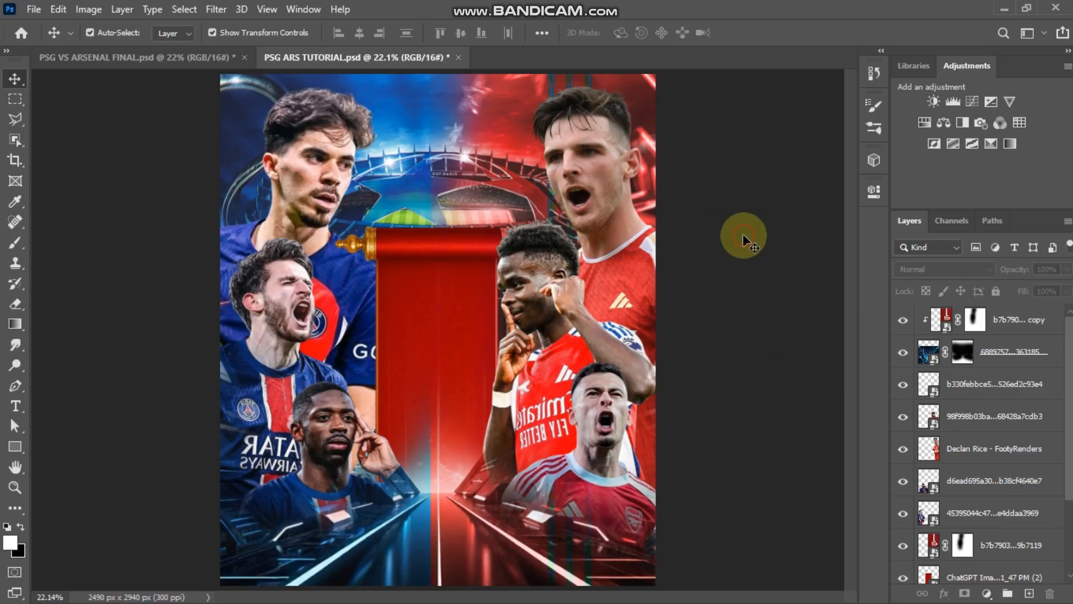
# Add a Vibrance adjustment layer above all layers with Vibrance set to +14
pyautogui.click(988, 595)
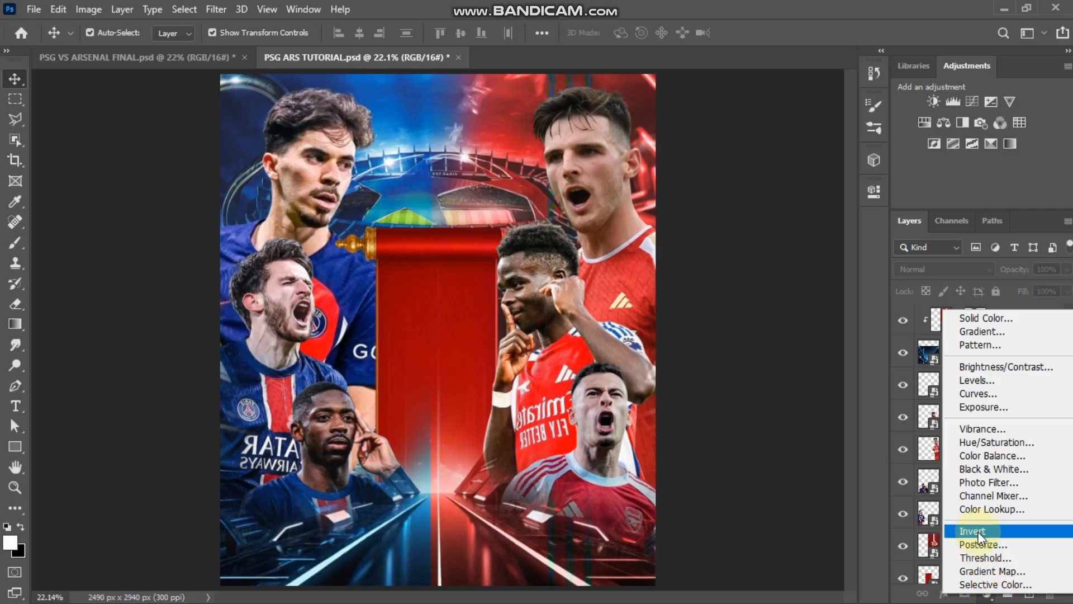
pyautogui.click(974, 429)
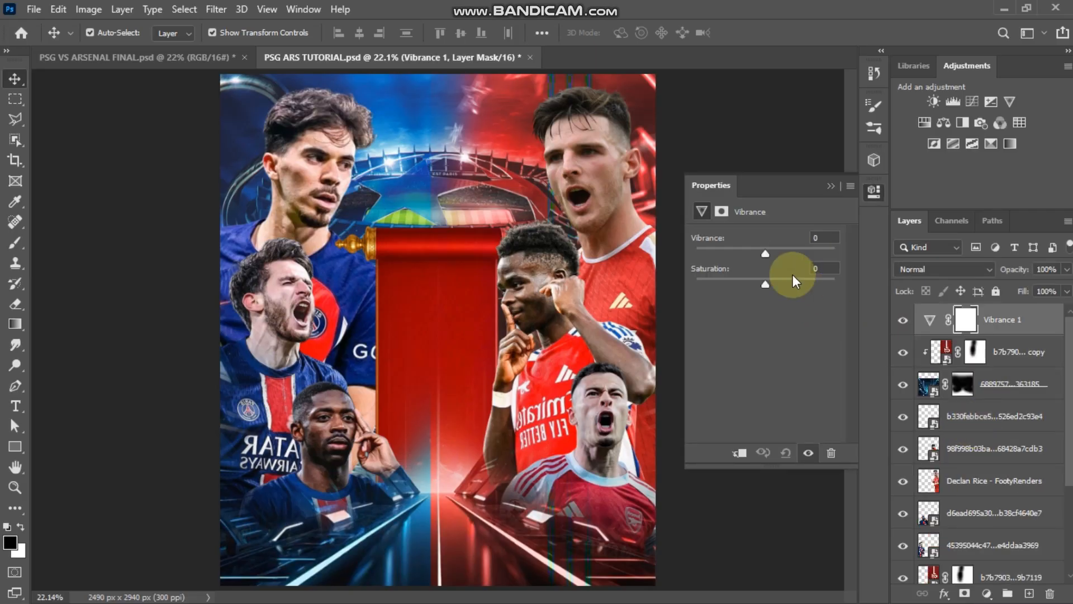
pyautogui.moveTo(763, 250)
pyautogui.mouseDown()
pyautogui.moveTo(719, 244)
pyautogui.moveTo(776, 242)
pyautogui.mouseUp()
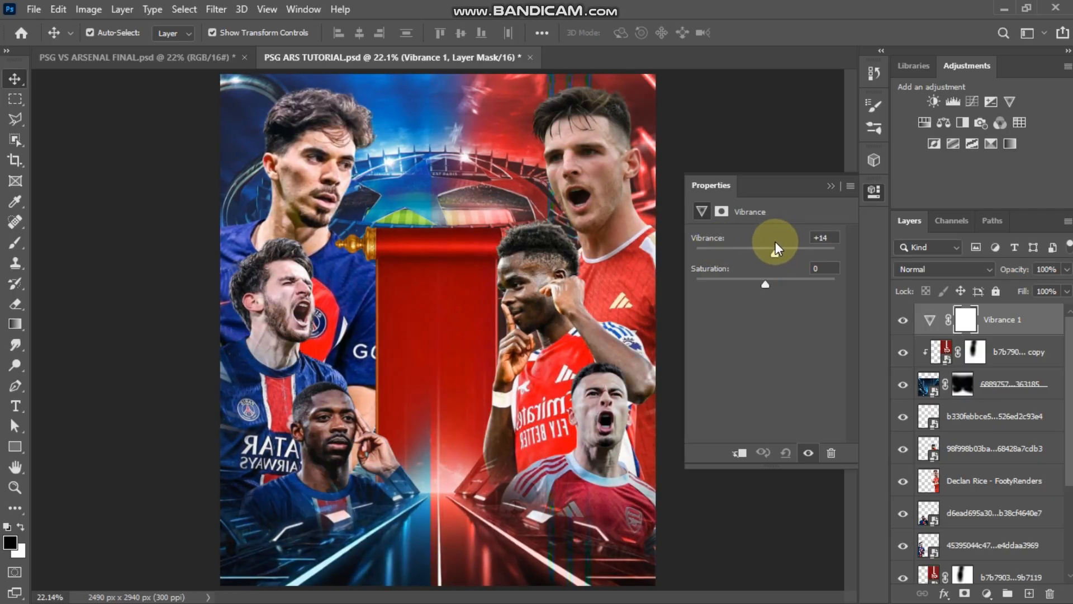
pyautogui.click(832, 186)
pyautogui.click(698, 136)
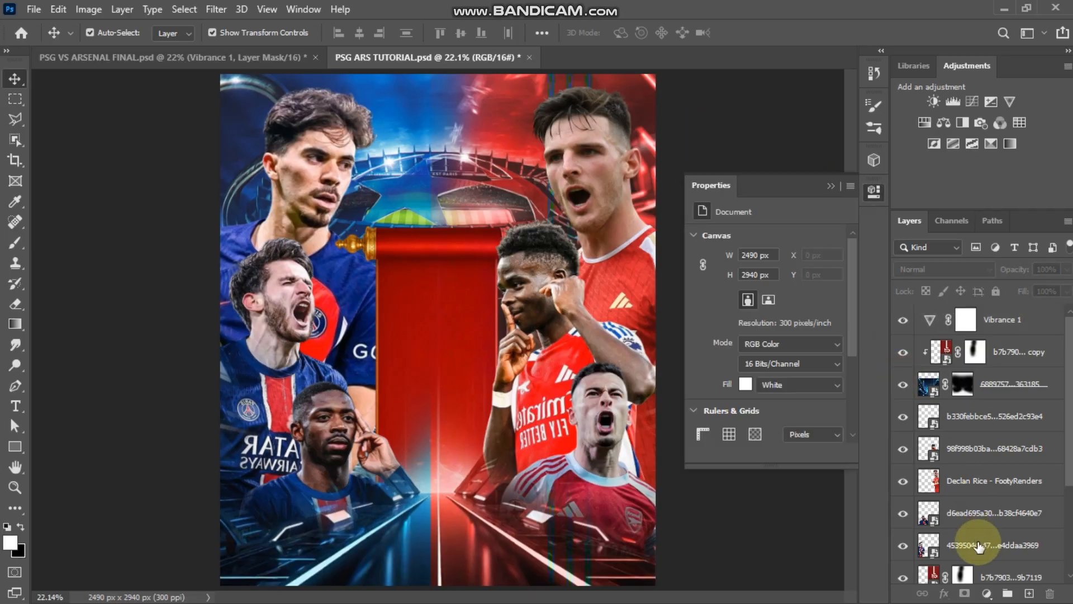
# Add a Color Balance adjustment layer with midtones at Cyan-Red +9, Magenta-Green -14 and Yellow-Blue -1, and slightly adjust the Cyan-Red balance of the highlights
pyautogui.click(987, 593)
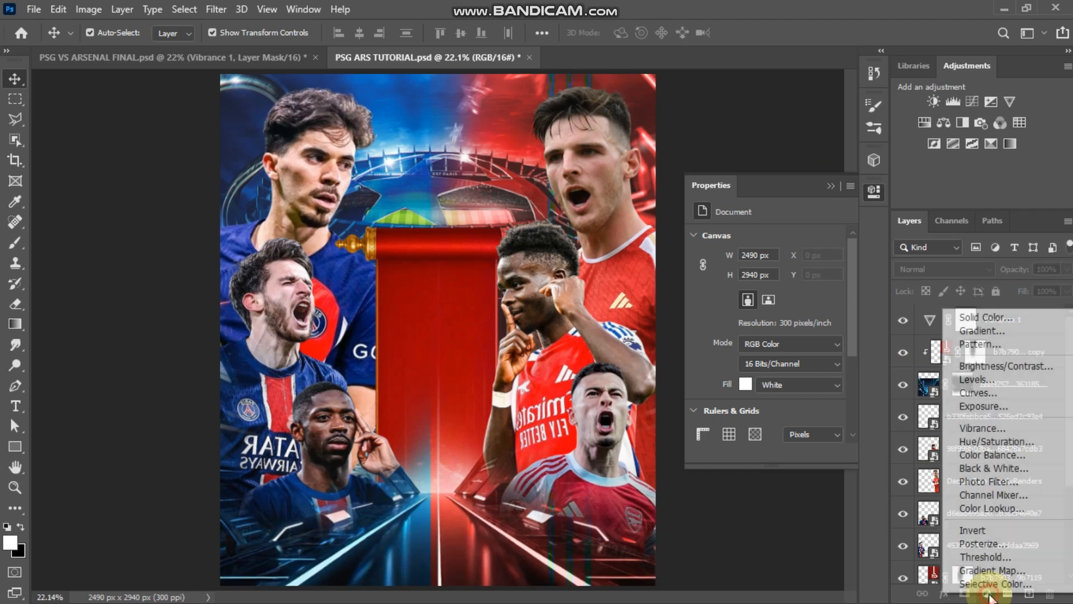
pyautogui.click(977, 452)
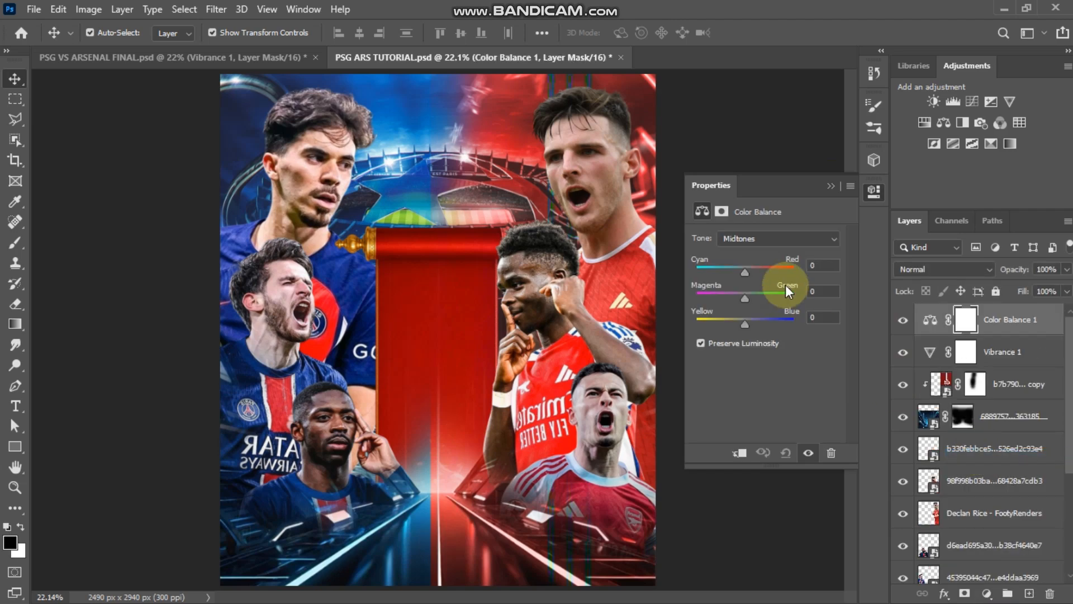
pyautogui.moveTo(746, 272); pyautogui.dragTo(739, 326)
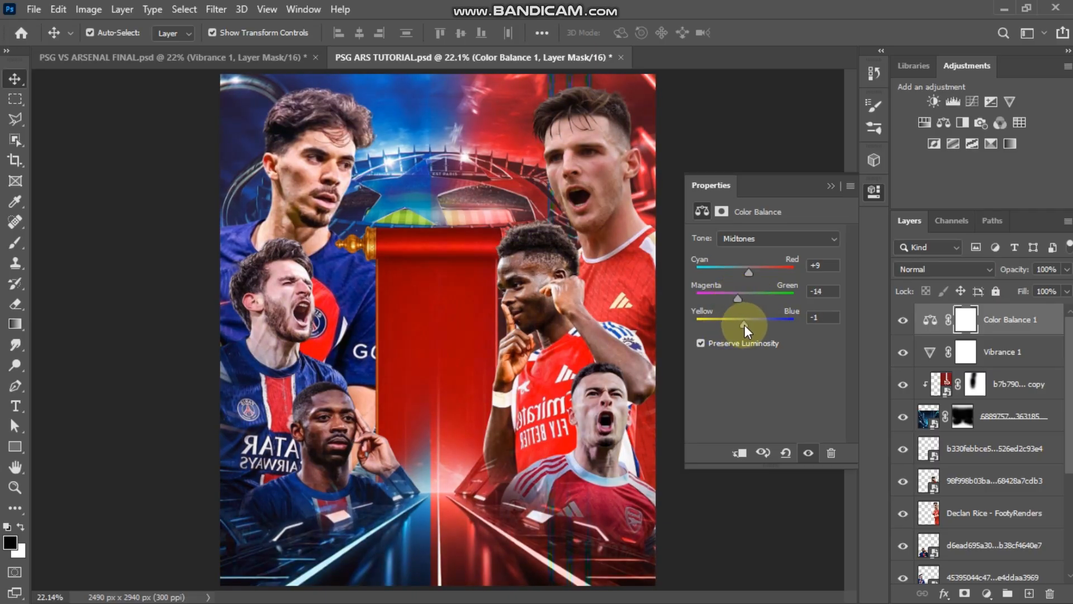
pyautogui.click(746, 236)
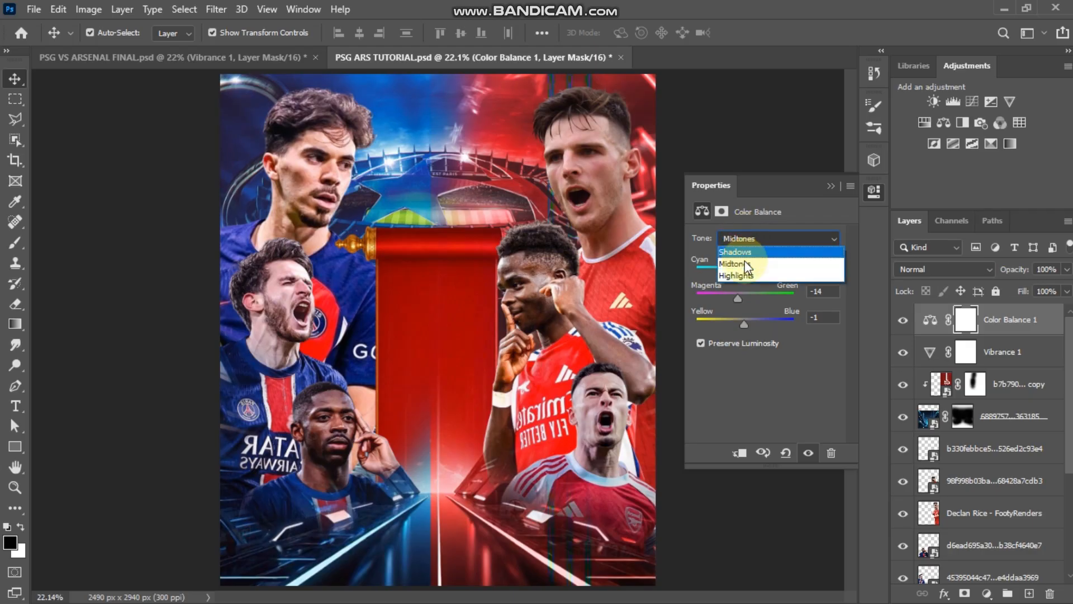
pyautogui.click(744, 274)
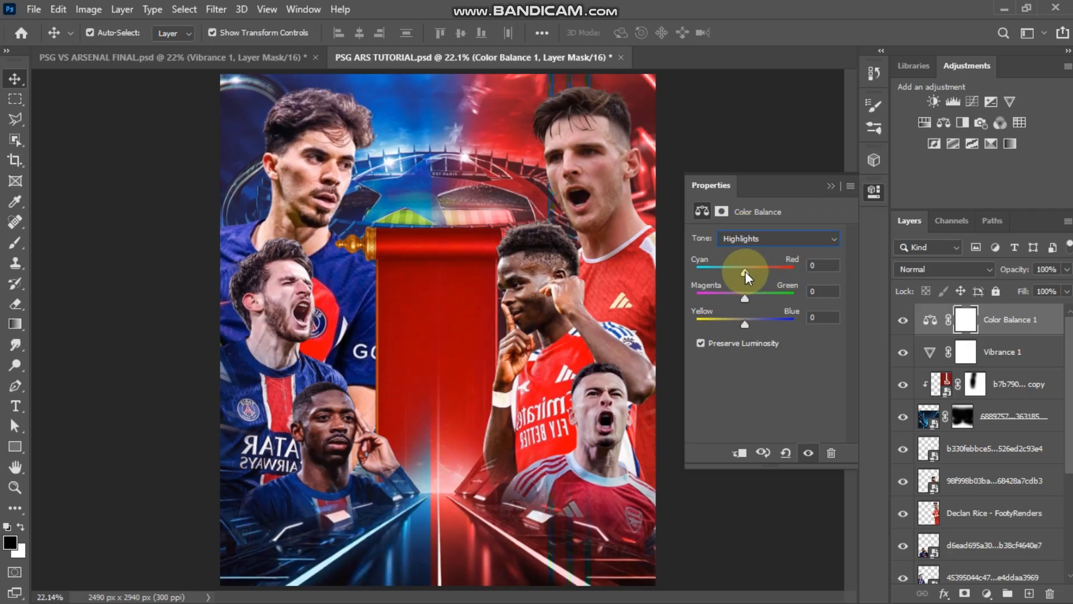
pyautogui.moveTo(746, 275)
pyautogui.mouseDown()
pyautogui.moveTo(790, 274)
pyautogui.moveTo(727, 271)
pyautogui.moveTo(757, 269)
pyautogui.moveTo(747, 269)
pyautogui.mouseUp()
pyautogui.click(828, 187)
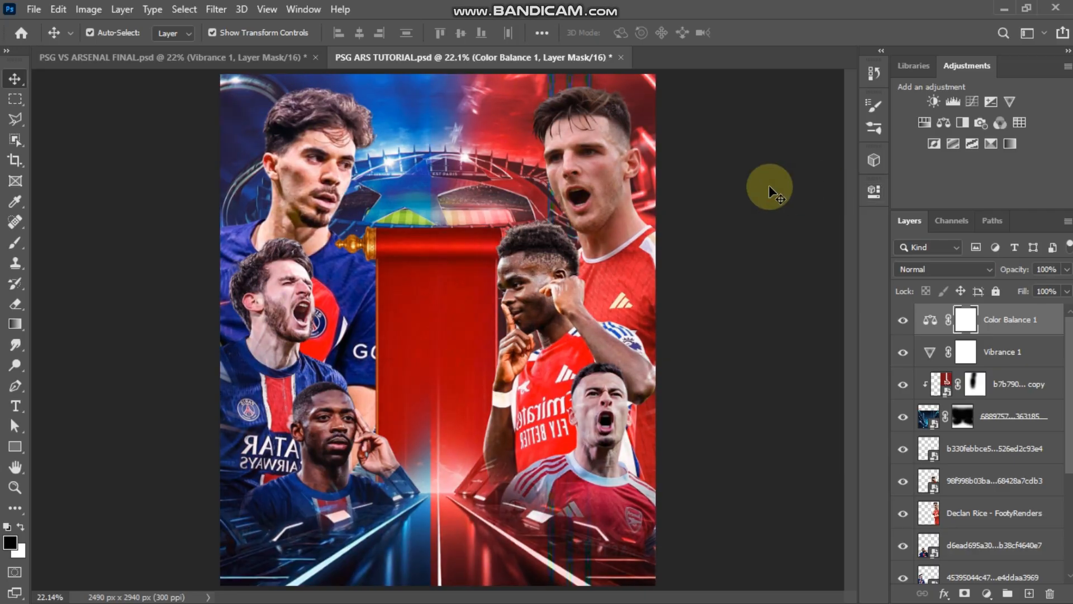
# Add white 9 pt Agneos text reading "UCL FINAL 2026" on three lines above the stadium, between the two upper players
pyautogui.click(738, 181)
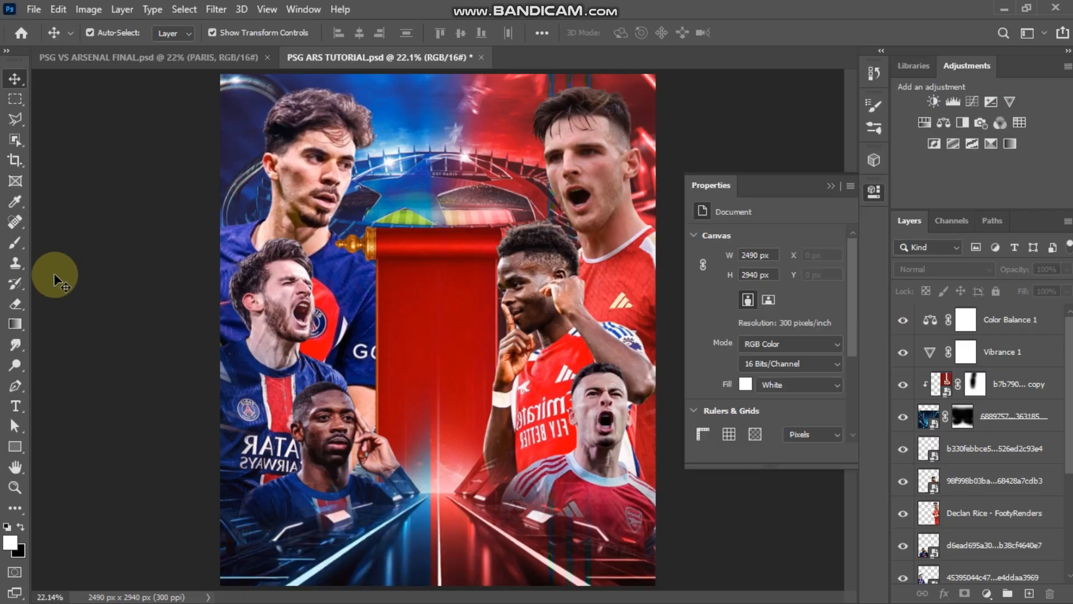
pyautogui.click(15, 405)
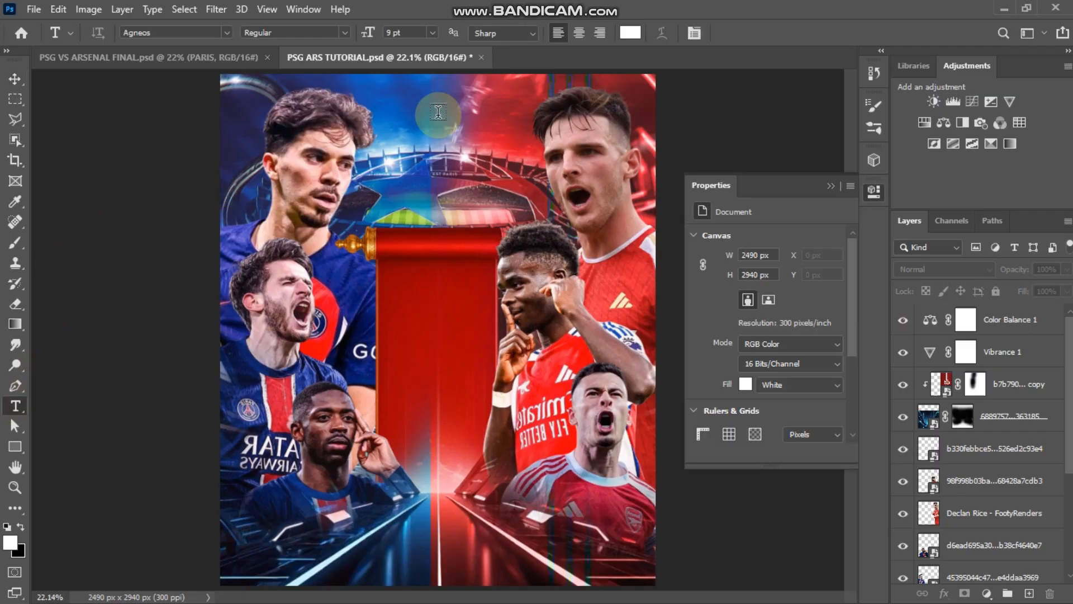
pyautogui.click(405, 111)
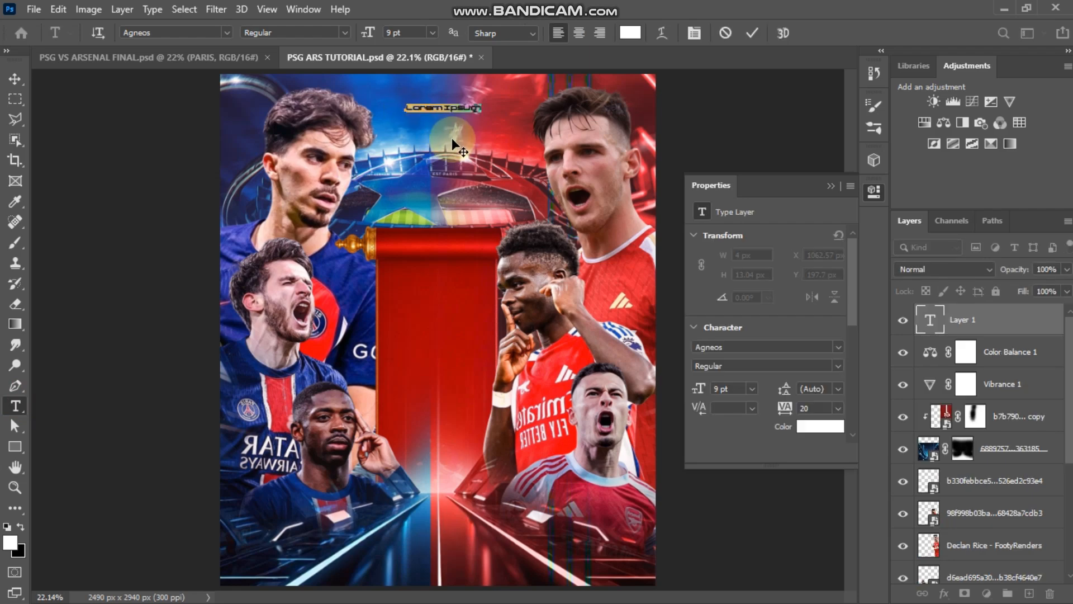
pyautogui.write('UCL')
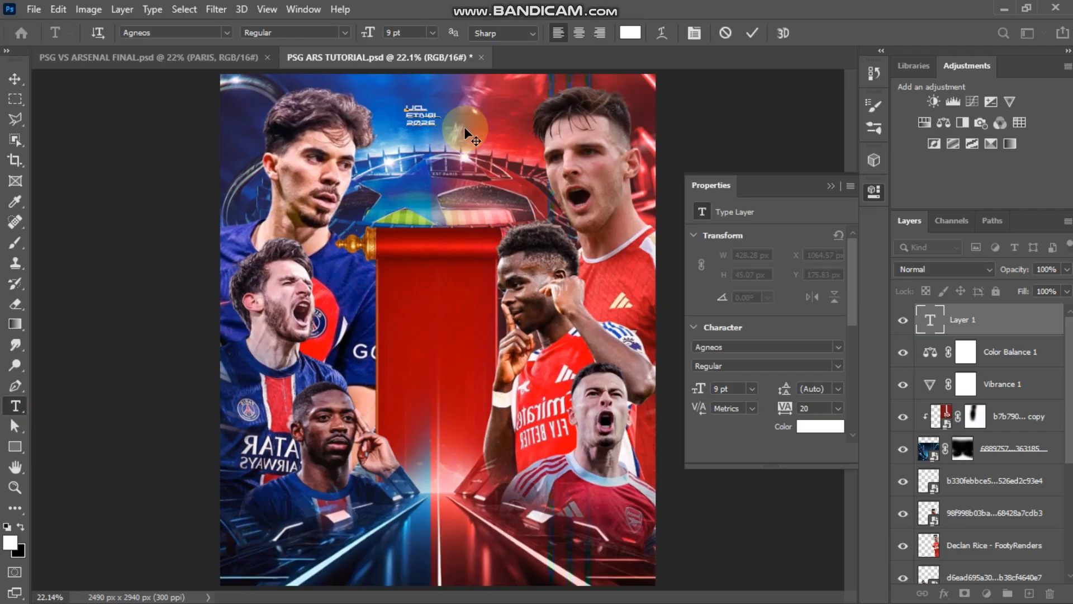
pyautogui.click(15, 79)
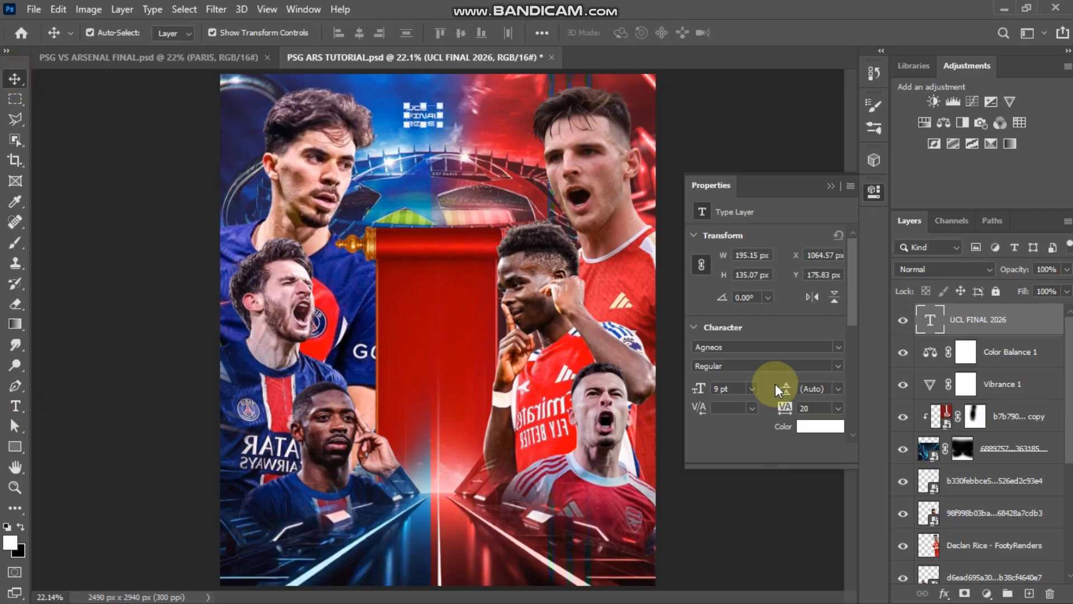
# Centre-align the paragraph of the UCL FINAL 2026 text
pyautogui.moveTo(852, 324); pyautogui.dragTo(847, 368)
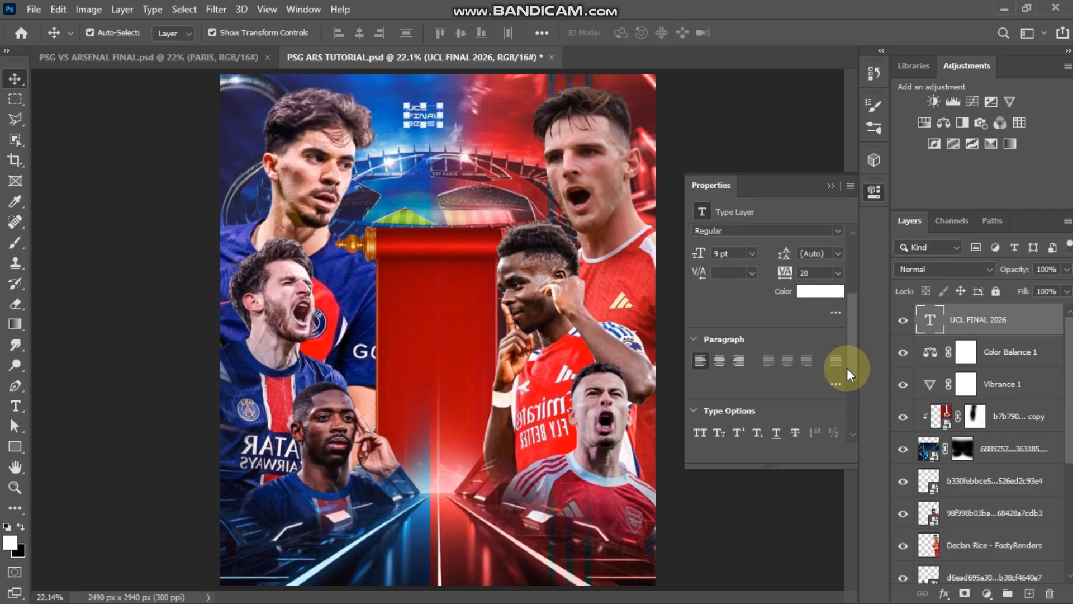
pyautogui.scroll(-2, 745, 331)
pyautogui.click(721, 321)
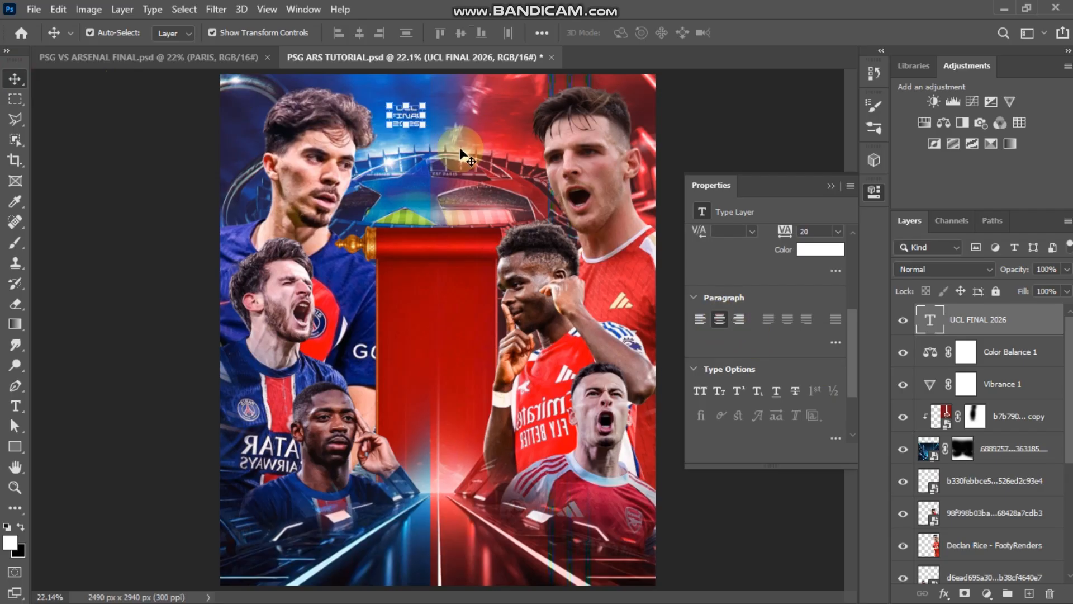
# Move the UCL FINAL 2026 text to the poster's horizontal middle above the stadium and scale it to about 162.77%
pyautogui.moveTo(404, 113); pyautogui.dragTo(437, 109)
pyautogui.click(454, 123)
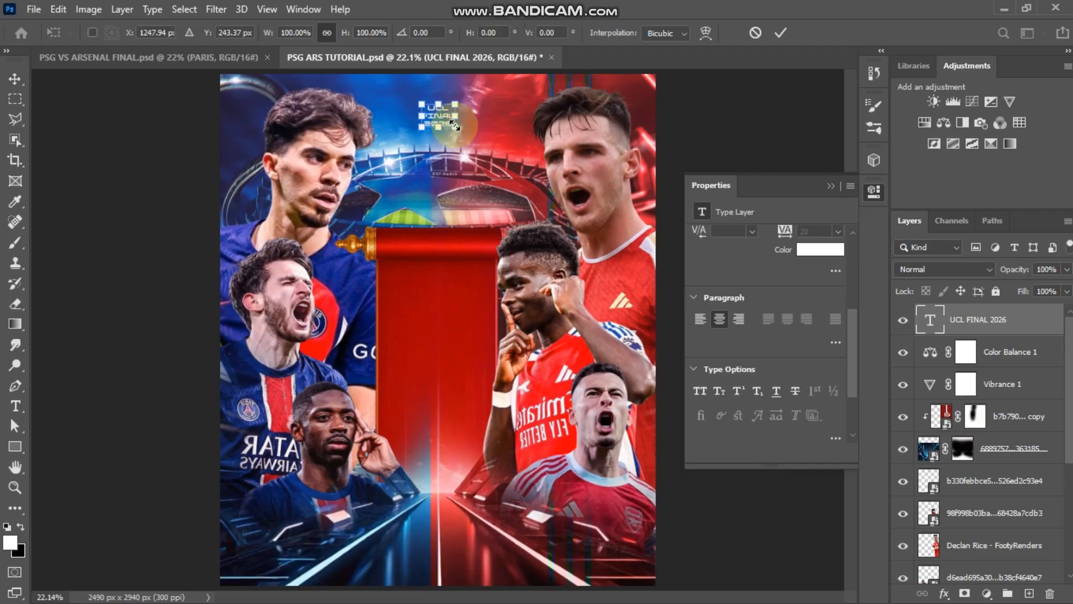
pyautogui.moveTo(454, 124); pyautogui.dragTo(476, 141)
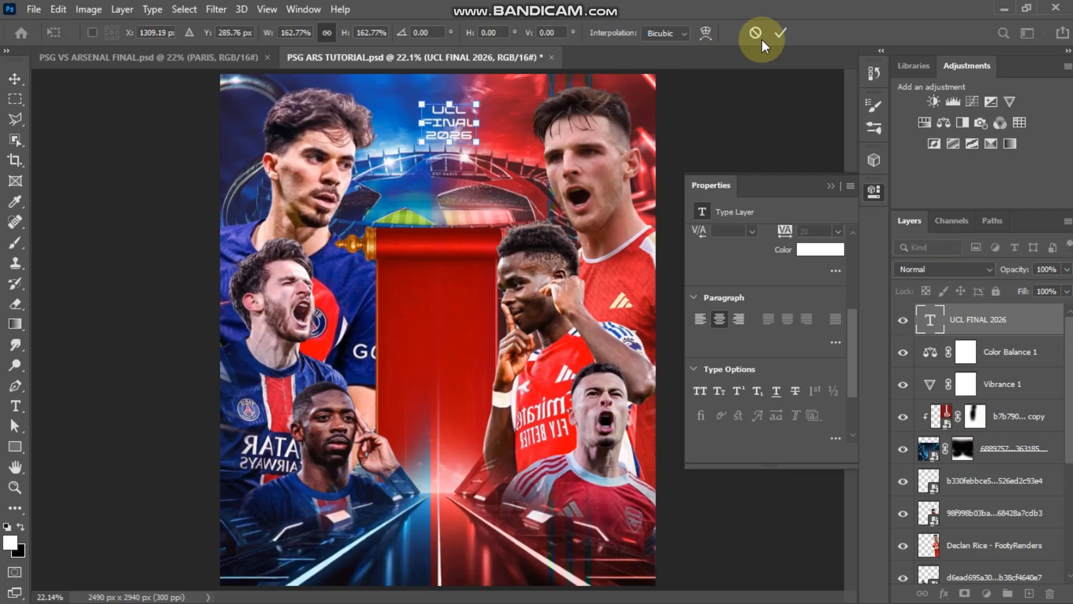
pyautogui.click(781, 33)
# Set the UCL FINAL 2026 text to 16 pt and enlarge it slightly to about 16.38 pt
pyautogui.moveTo(853, 322); pyautogui.dragTo(857, 282)
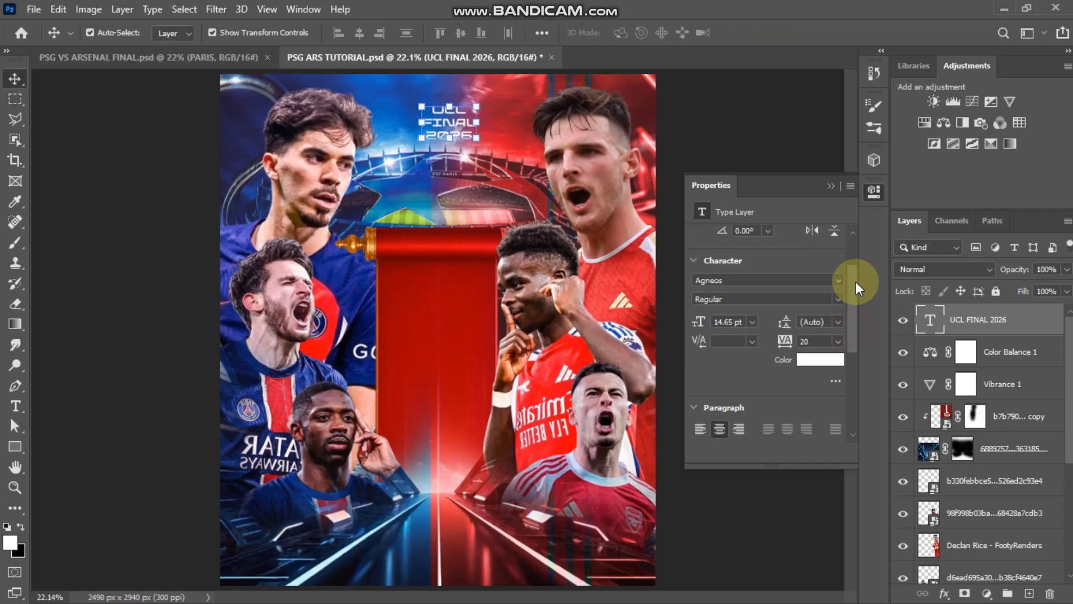
pyautogui.click(751, 324)
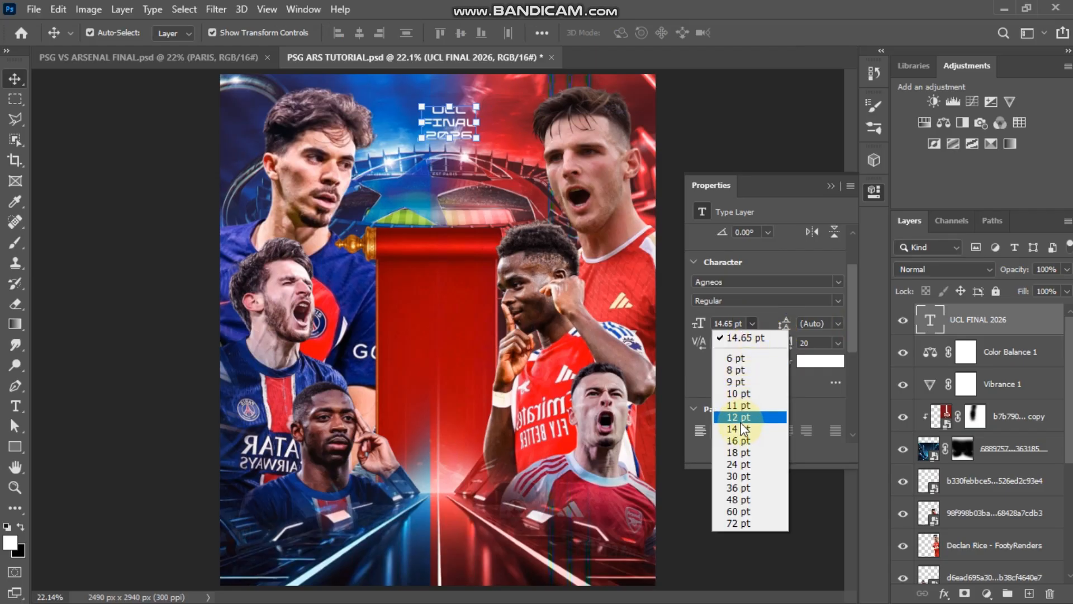
pyautogui.click(743, 441)
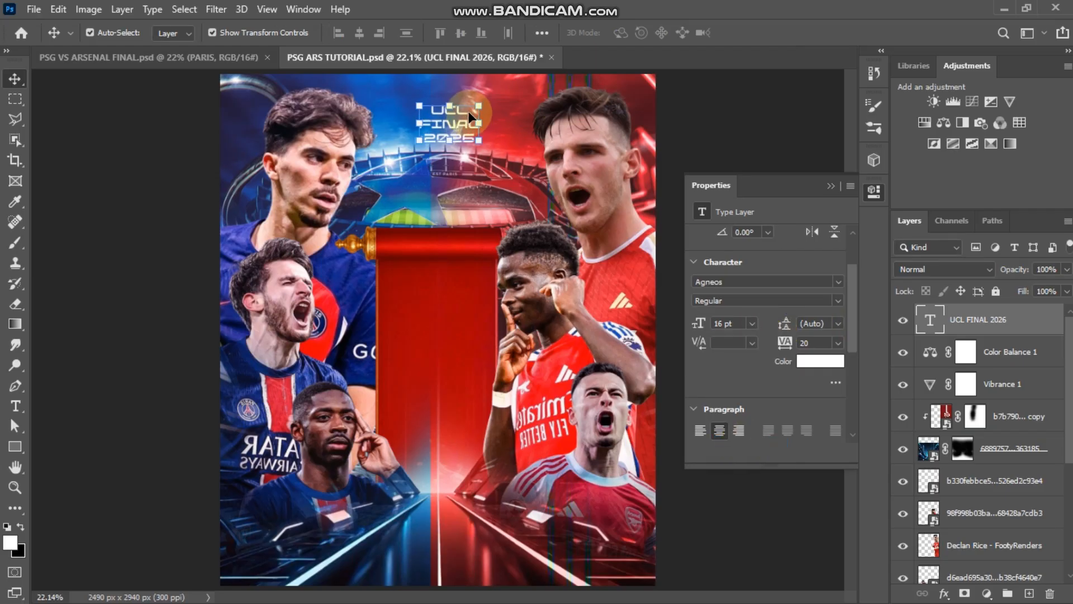
pyautogui.hotkey('ctrl', '+')
pyautogui.hotkey('ctrl', '+')
pyautogui.scroll(3, 467, 112)
pyautogui.hotkey('ctrl', 't')
pyautogui.moveTo(494, 186); pyautogui.dragTo(497, 190)
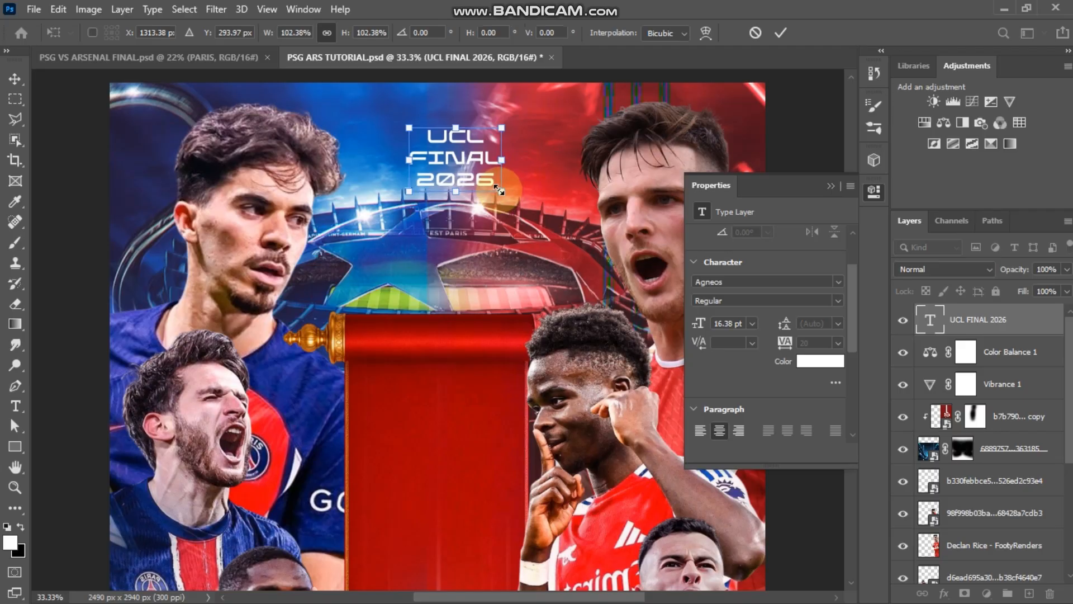
pyautogui.press('Return')
pyautogui.hotkey('ctrl', '0')
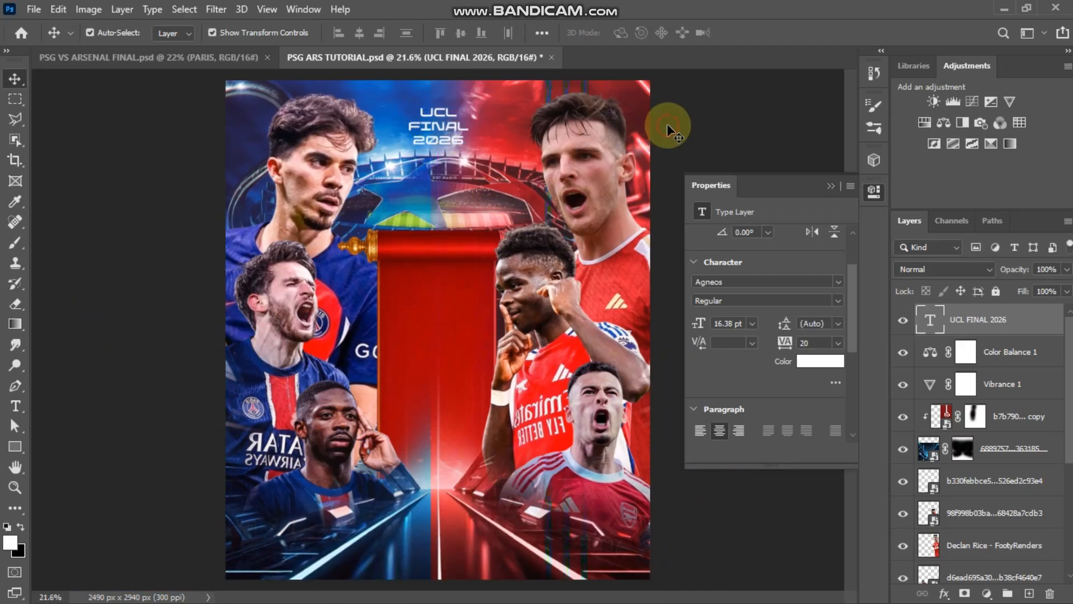
# Add a separate 48 pt Agneos text layer reading "PARIS" over the red scroll
pyautogui.click(671, 130)
pyautogui.click(15, 406)
pyautogui.click(394, 299)
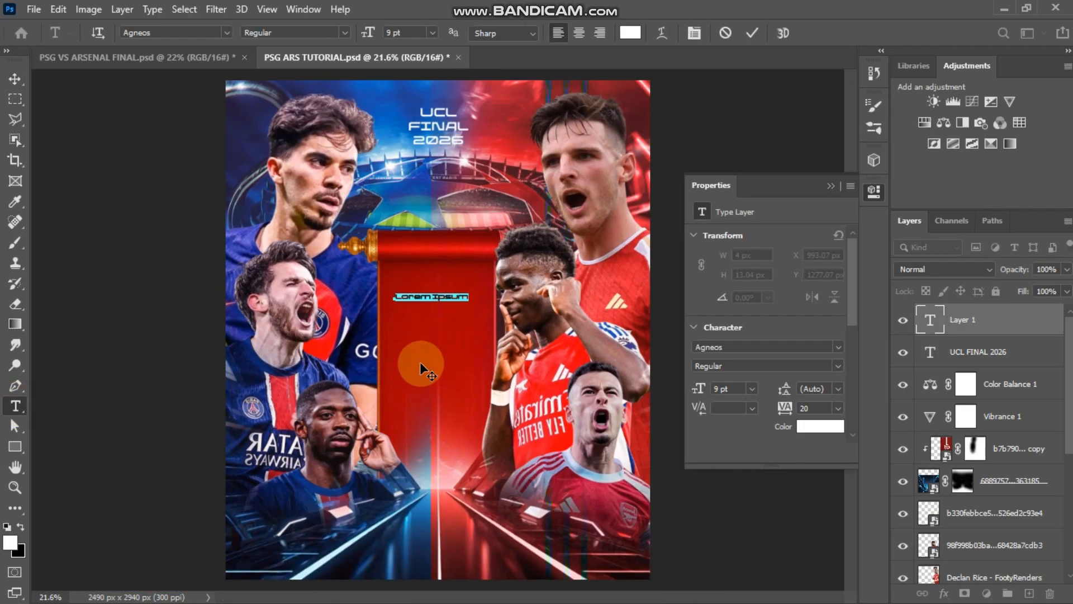
pyautogui.click(752, 389)
pyautogui.click(738, 565)
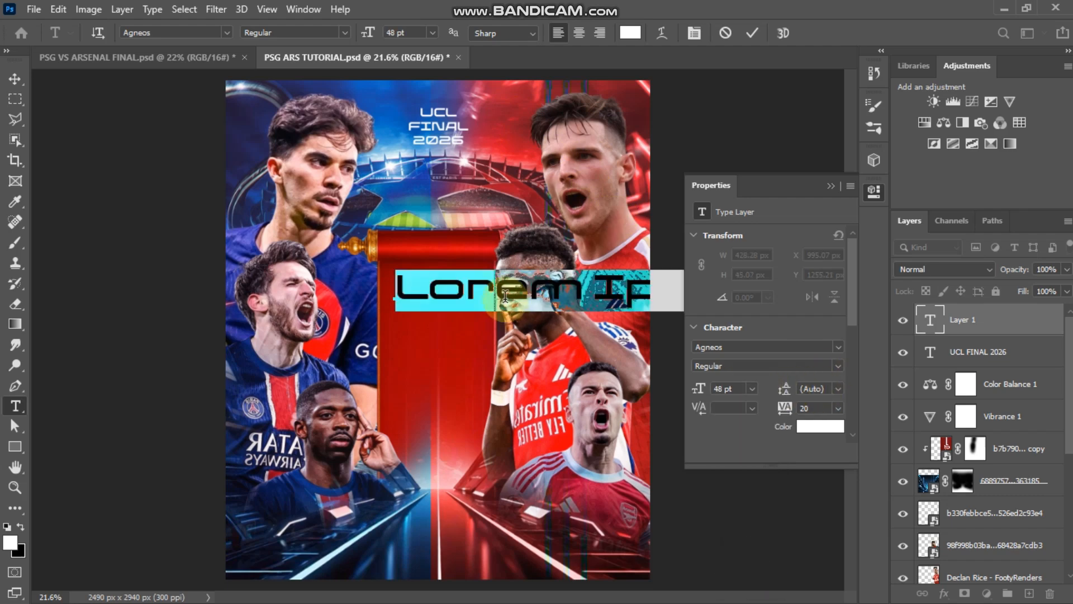
pyautogui.write('PARIS')
pyautogui.click(753, 33)
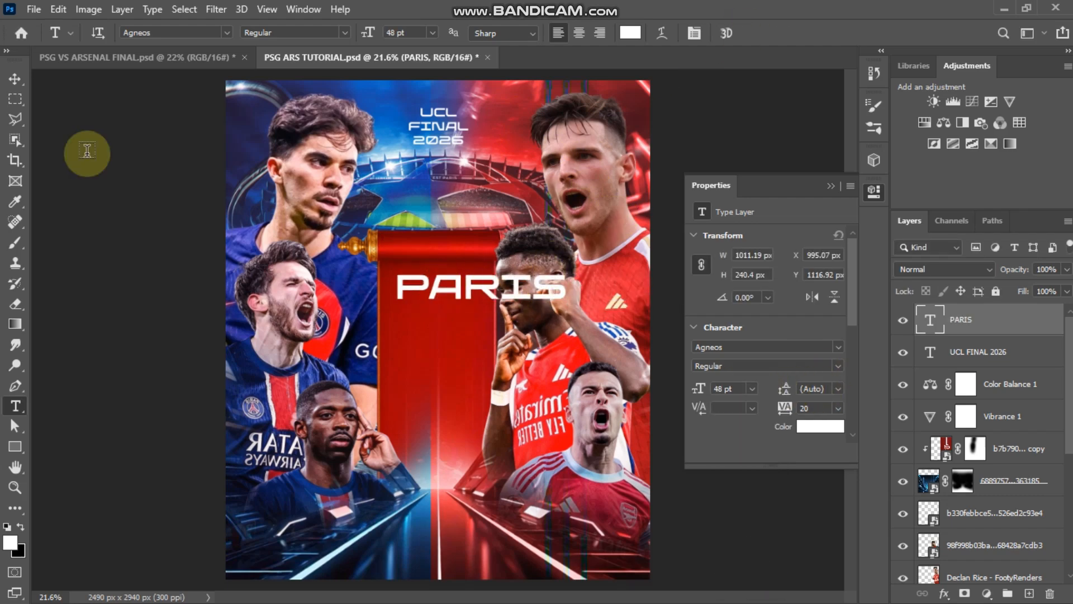
# Scale the PARIS text to about 111.13%, rotate it 90°, and move it onto the scroll at about X 1139, Y 1551 px
pyautogui.hotkey('ctrl', 't')
pyautogui.moveTo(394, 310); pyautogui.dragTo(374, 292)
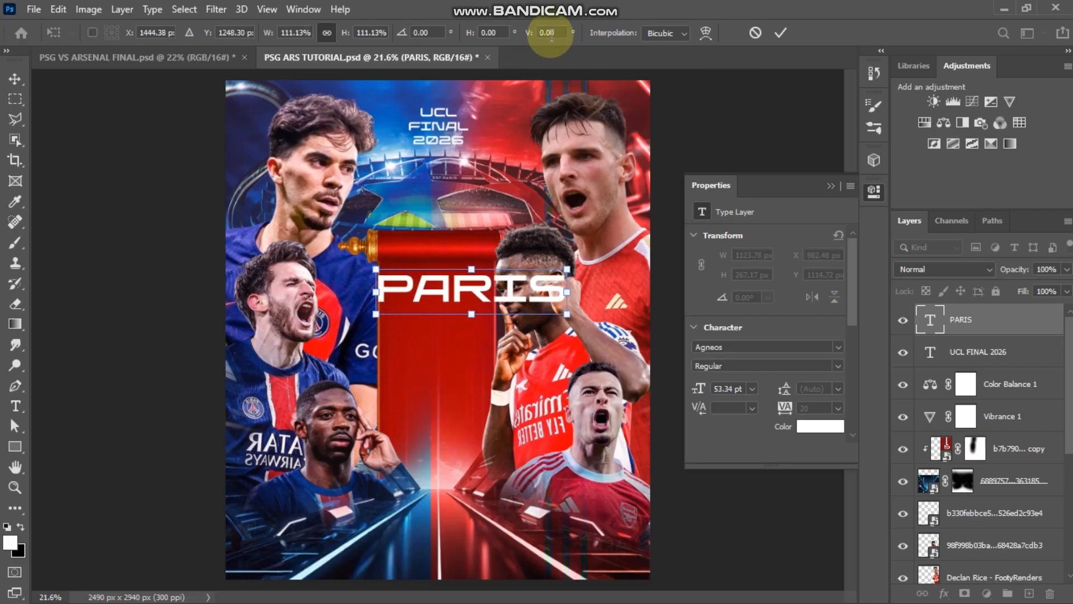
pyautogui.click(422, 32)
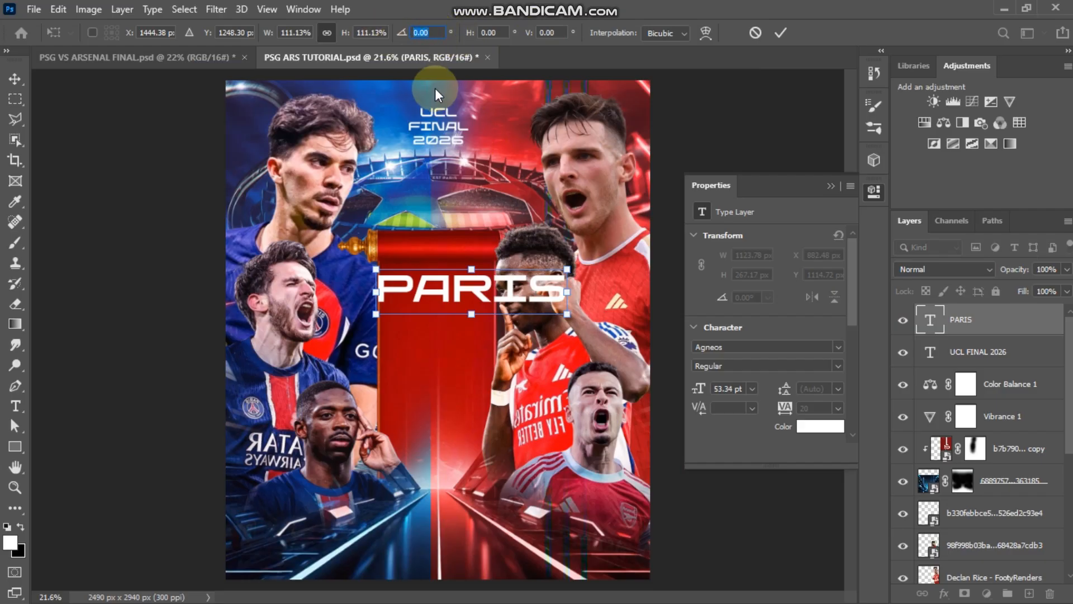
pyautogui.write('90')
pyautogui.press('Return')
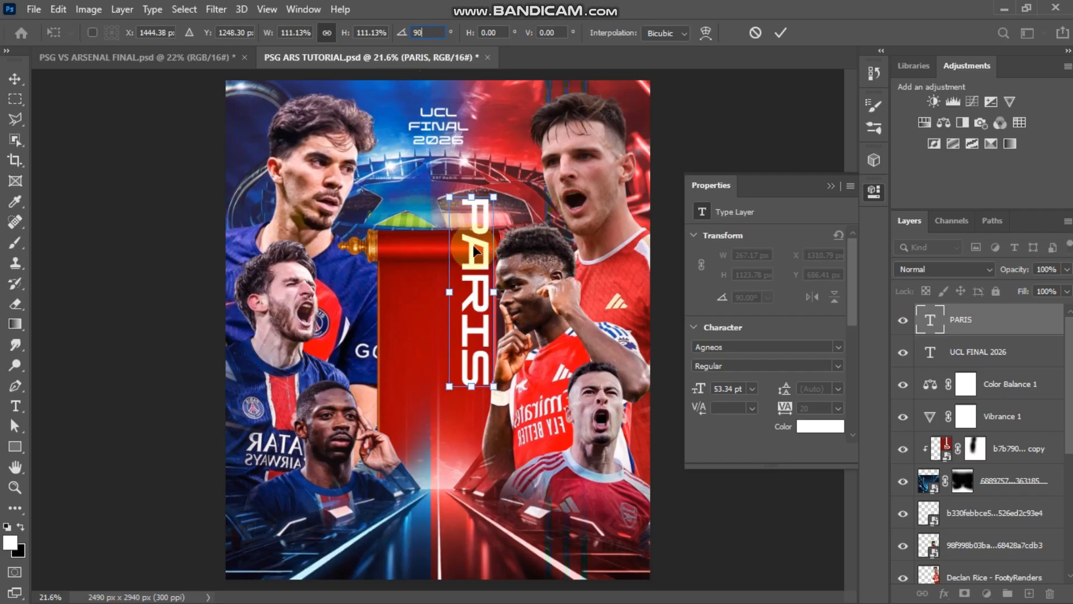
pyautogui.moveTo(474, 250); pyautogui.dragTo(422, 300)
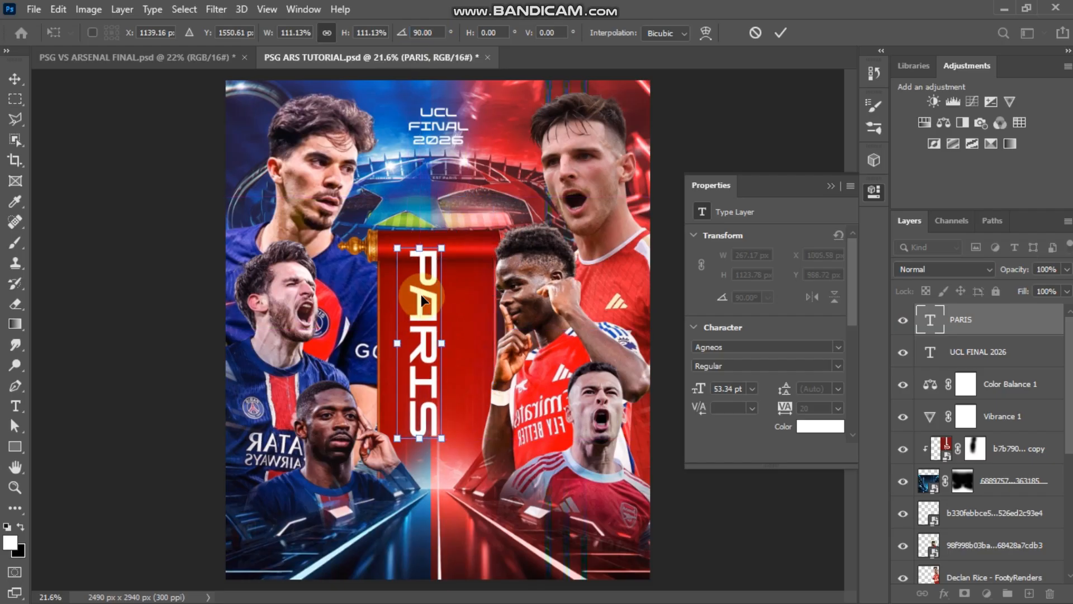
pyautogui.rightClick(422, 301)
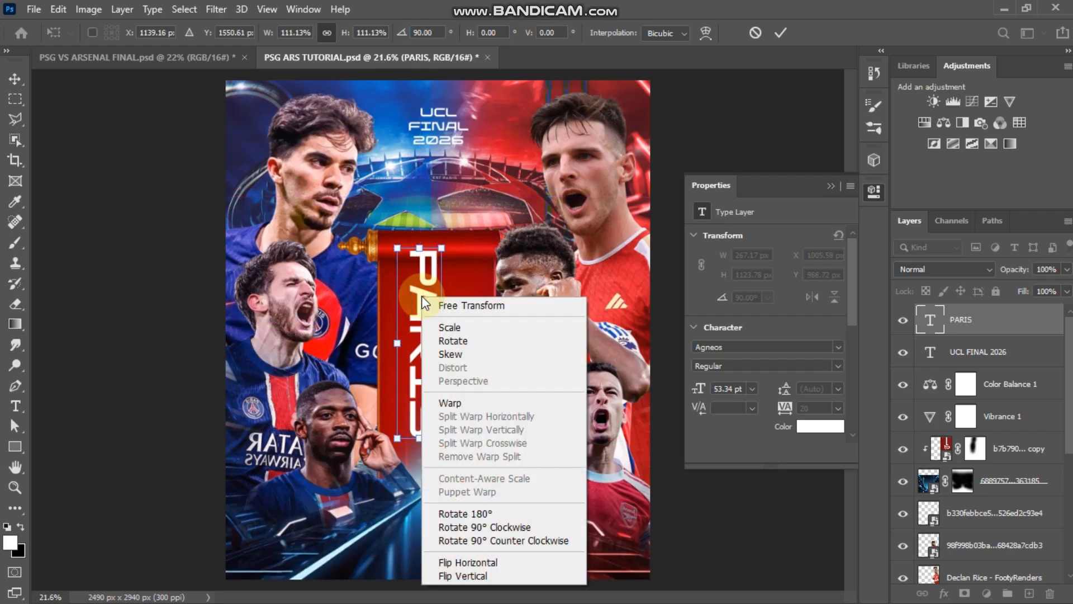
pyautogui.click(471, 564)
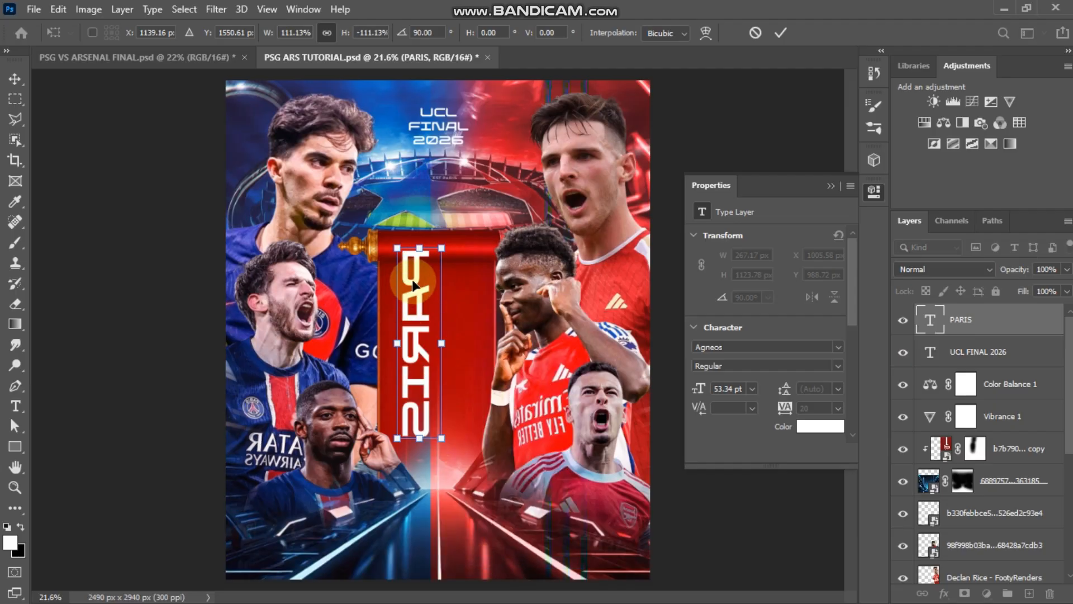
pyautogui.hotkey('ctrl', 'z')
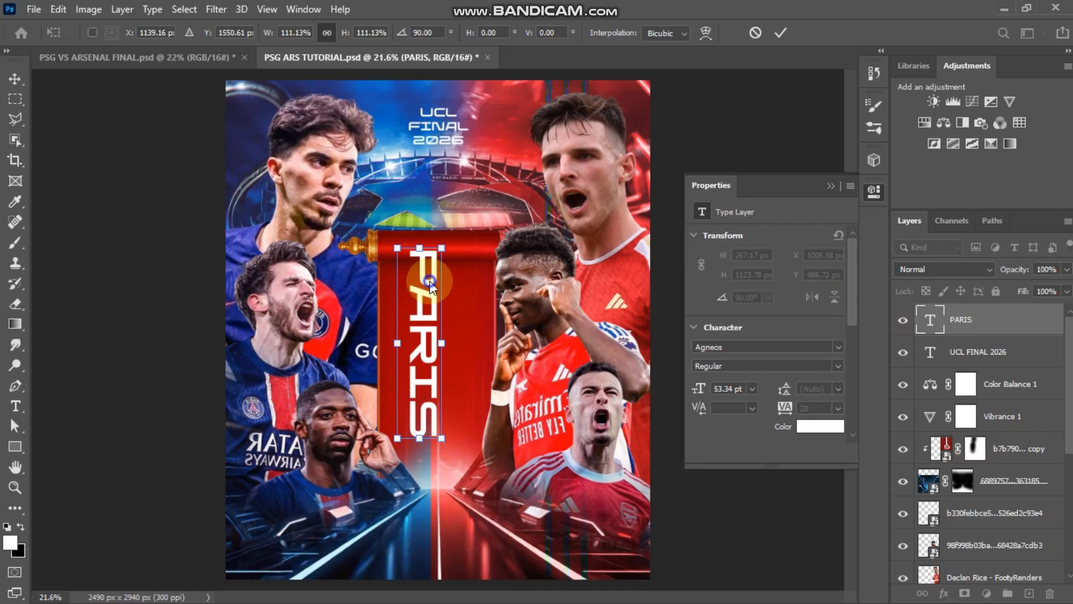
# Flip the PARIS text vertically and horizontally so it reads bottom to top, and shift it down to about Y 1713 px
pyautogui.rightClick(430, 286)
pyautogui.click(475, 561)
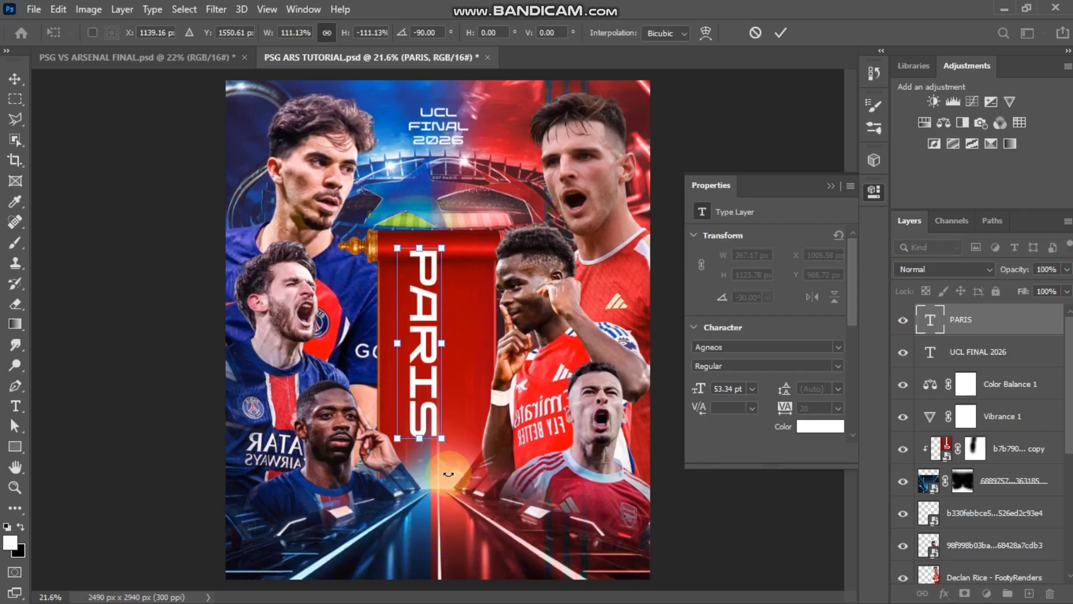
pyautogui.rightClick(431, 308)
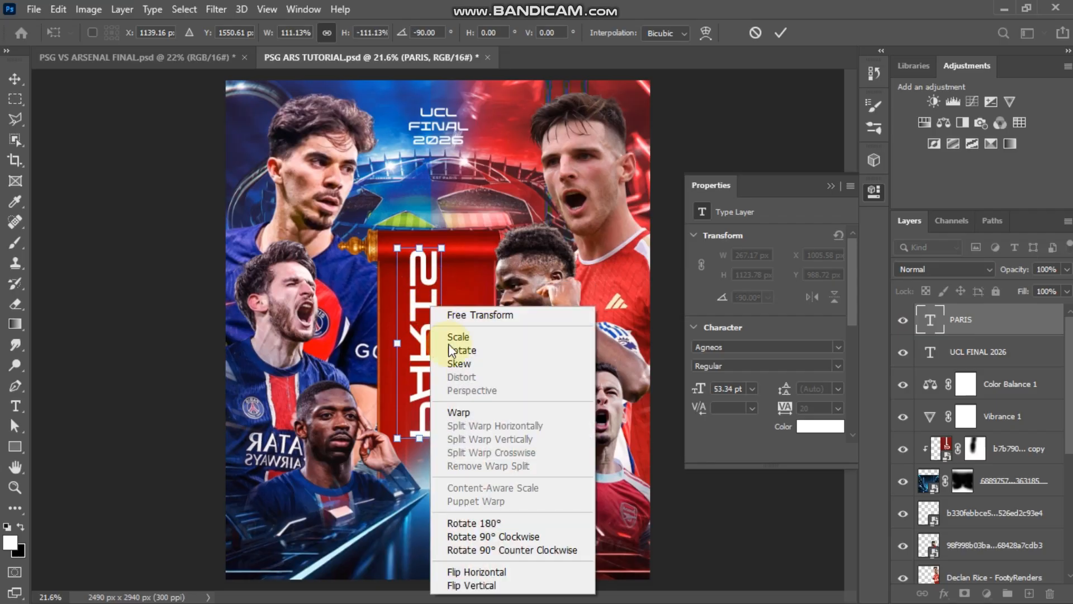
pyautogui.click(483, 571)
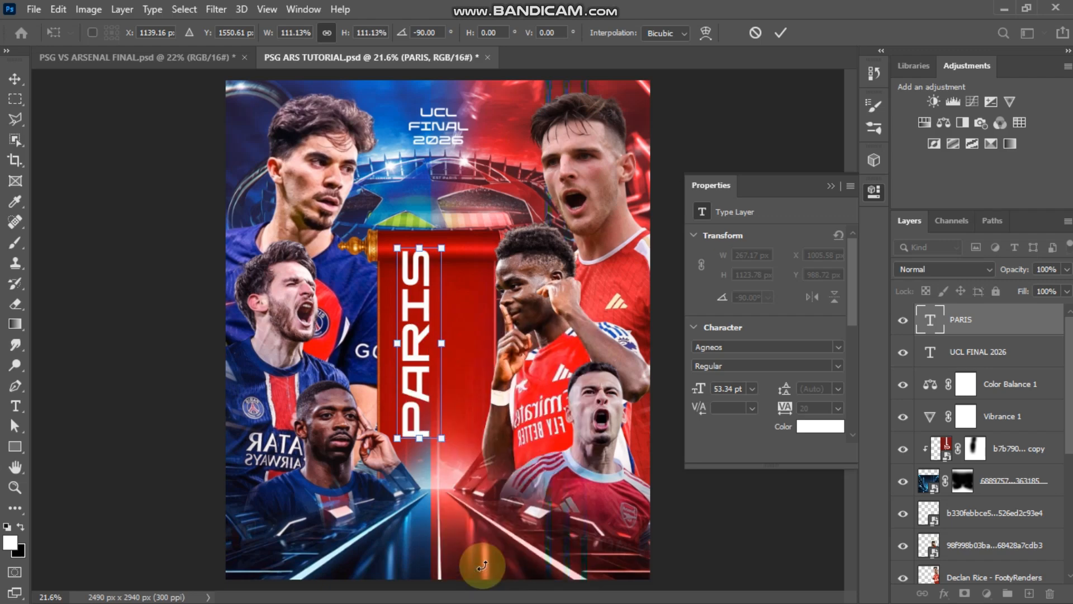
pyautogui.moveTo(416, 356); pyautogui.dragTo(414, 379)
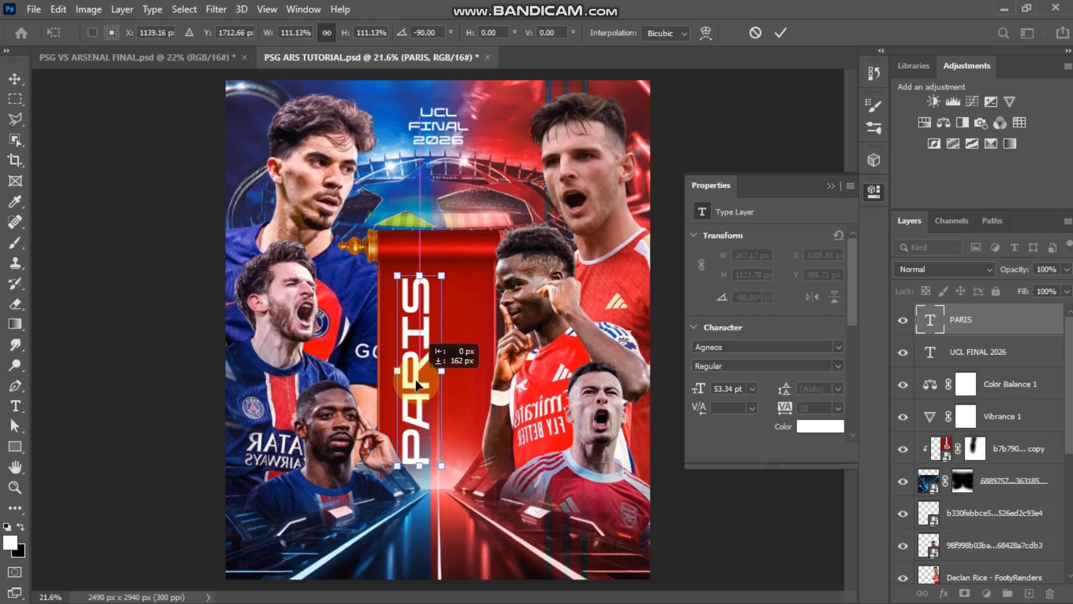
pyautogui.press('Return')
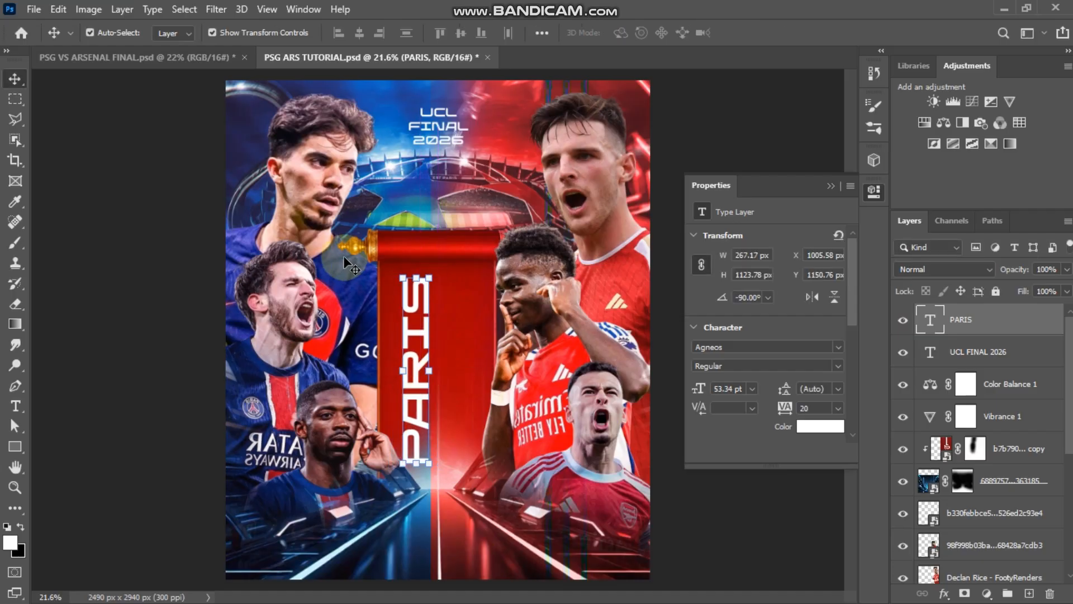
# Duplicate the vertical PARIS text beside the original on the scroll and change the copy's wording to "ARSENAL"
pyautogui.moveTo(415, 361); pyautogui.dragTo(454, 346)
pyautogui.hotkey('ctrl', 'j')
pyautogui.doubleClick(454, 347)
pyautogui.write('ARSENAL')
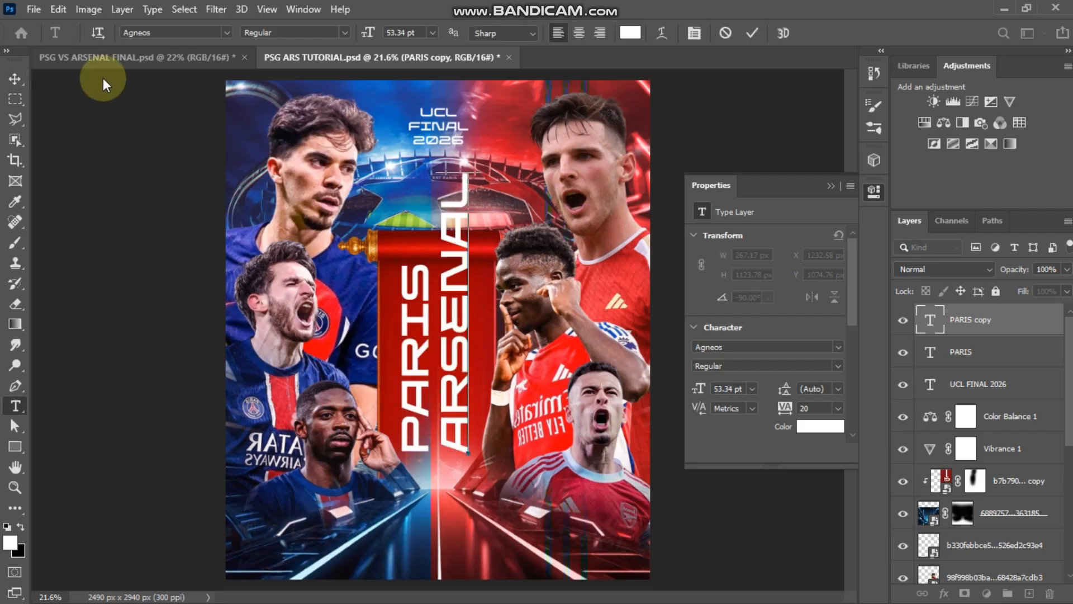
pyautogui.click(753, 33)
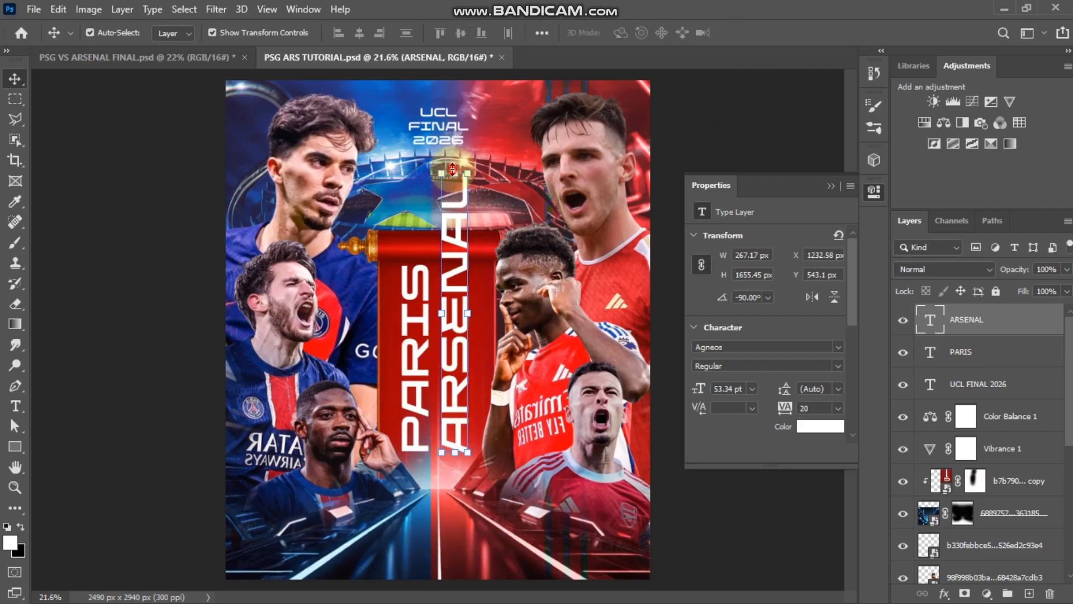
# Scale the ARSENAL text to about 67.06% so its length matches PARIS, and deselect it
pyautogui.hotkey('ctrl', 't')
pyautogui.moveTo(428, 172); pyautogui.dragTo(428, 266)
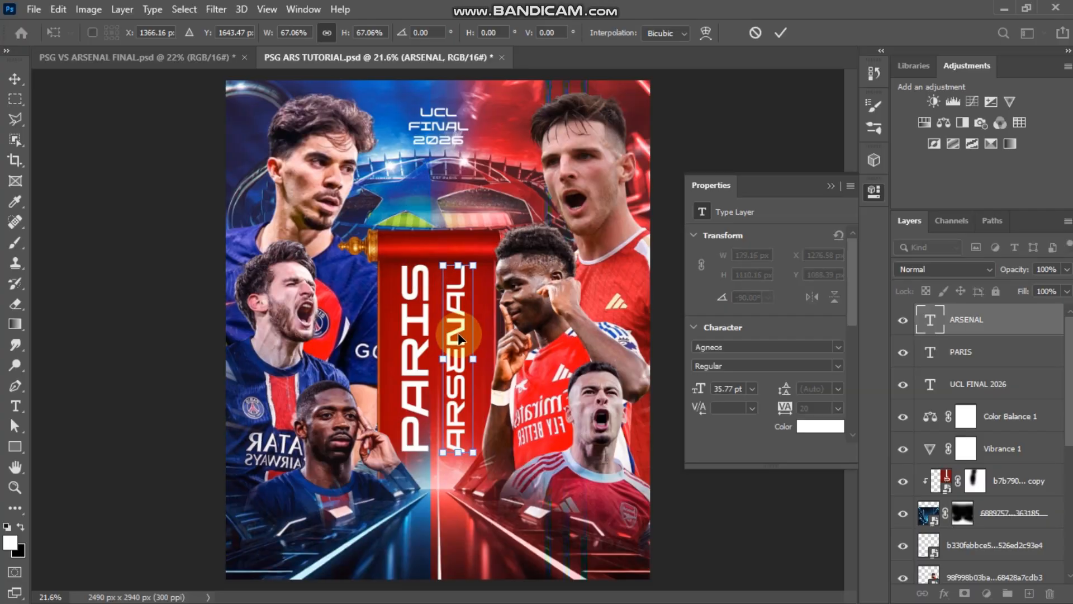
pyautogui.click(729, 126)
# Place the PSG crest image, scale it down to about 312 px wide, and position it below the scroll at about X 846, Y 2388 px
pyautogui.click(33, 9)
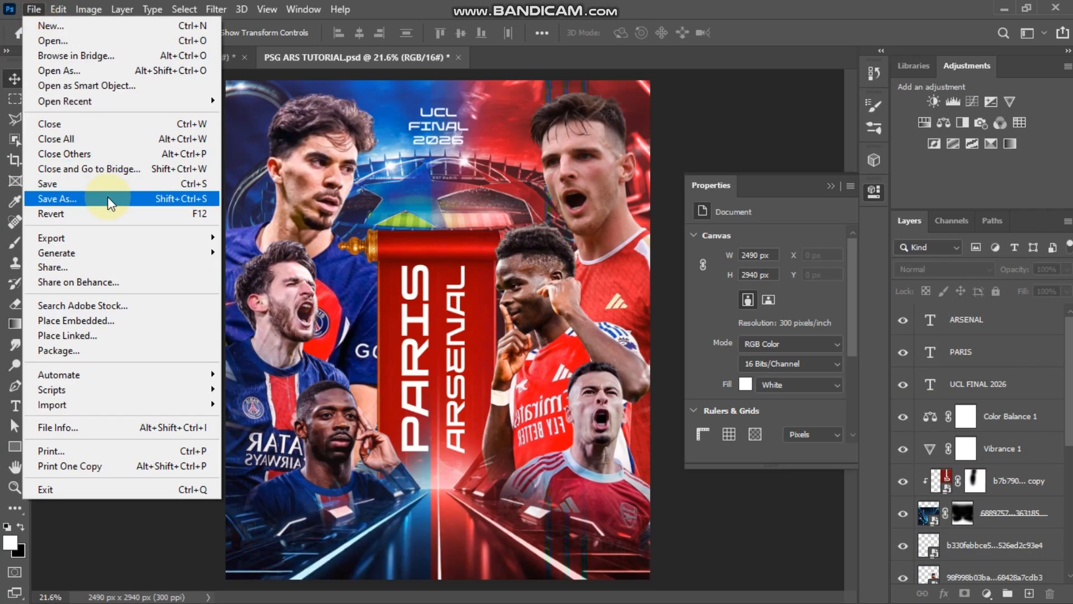
pyautogui.click(95, 322)
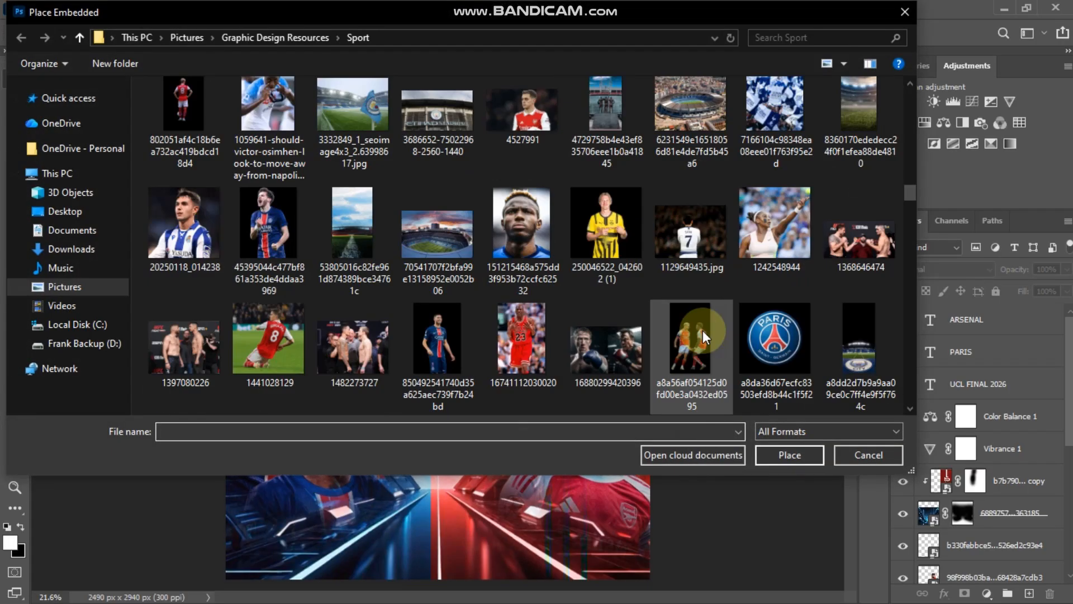
pyautogui.click(766, 337)
pyautogui.doubleClick(766, 337)
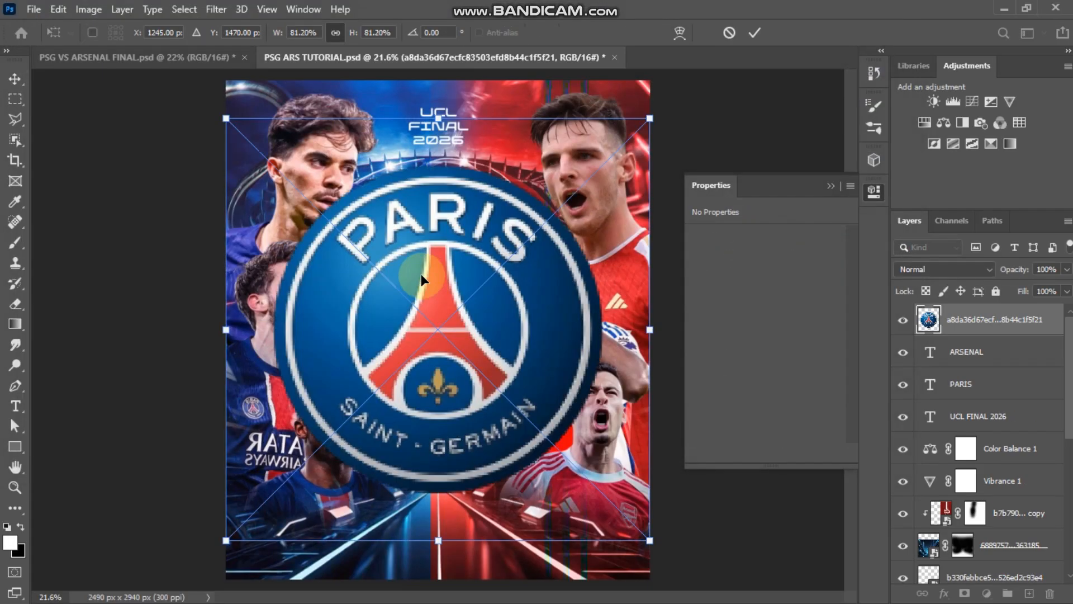
pyautogui.moveTo(650, 119); pyautogui.dragTo(294, 473)
pyautogui.moveTo(259, 499); pyautogui.dragTo(395, 504)
pyautogui.press('Return')
# Place the Arsenal crest kindpng_2131695, scale it to about 9.02%, and position it beside the PSG crest at about X 1471, Y 2560 px
pyautogui.click(34, 9)
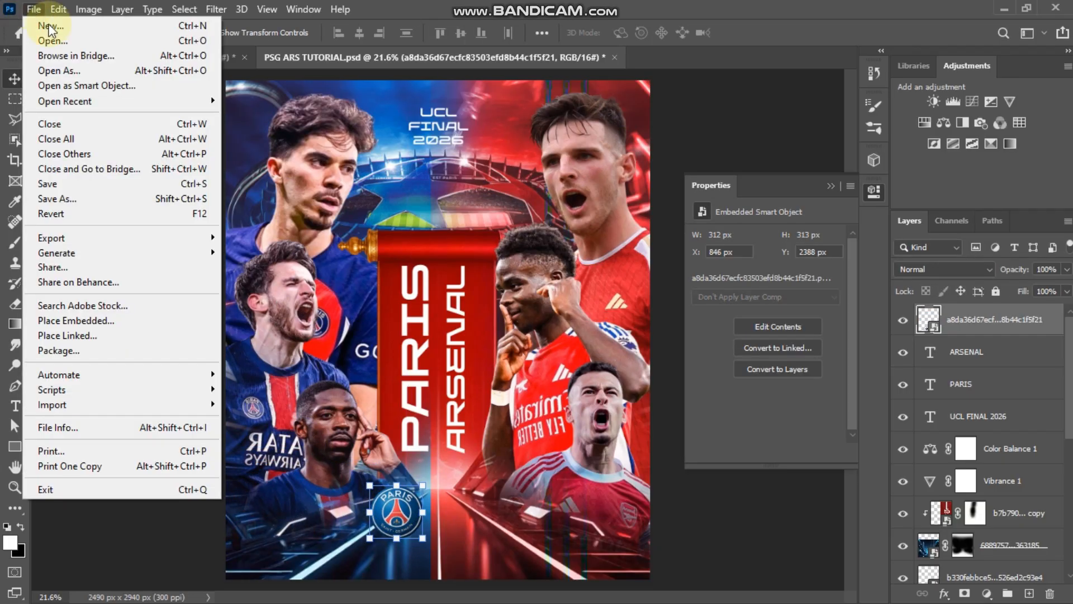
pyautogui.click(112, 321)
pyautogui.scroll(-10, 481, 280)
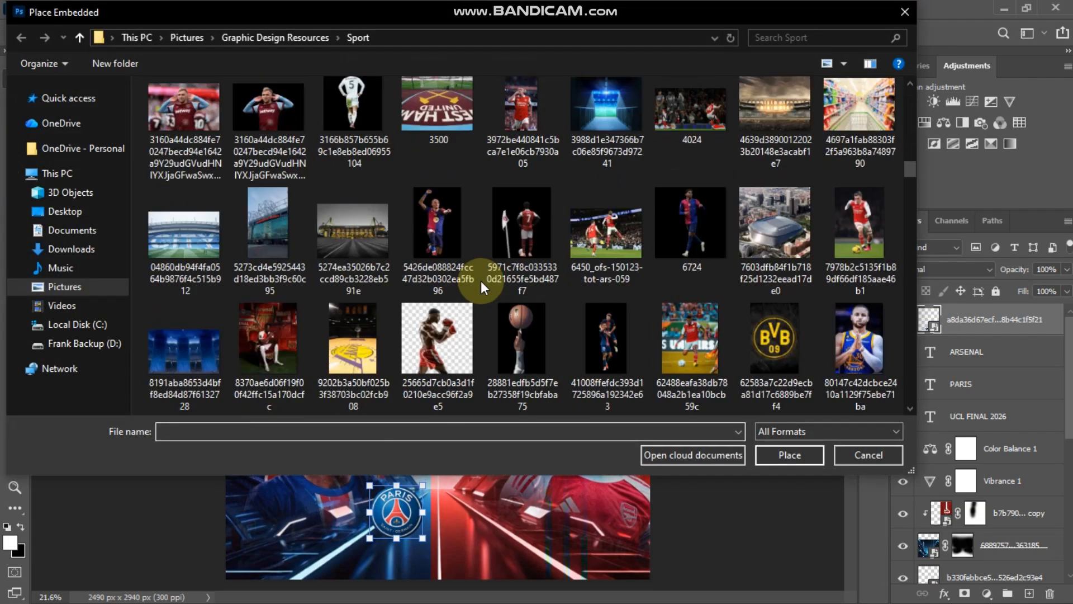
pyautogui.scroll(-10, 481, 281)
pyautogui.doubleClick(184, 329)
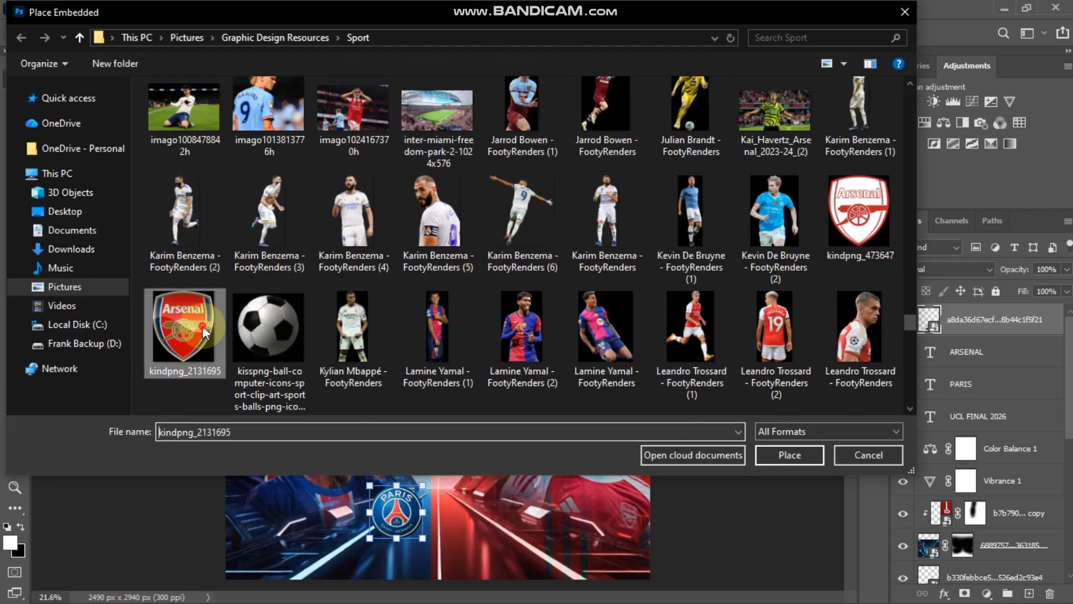
pyautogui.moveTo(439, 82); pyautogui.dragTo(441, 531)
pyautogui.hotkey('ctrl', '+')
pyautogui.hotkey('ctrl', '+')
pyautogui.scroll(-3, 430, 492)
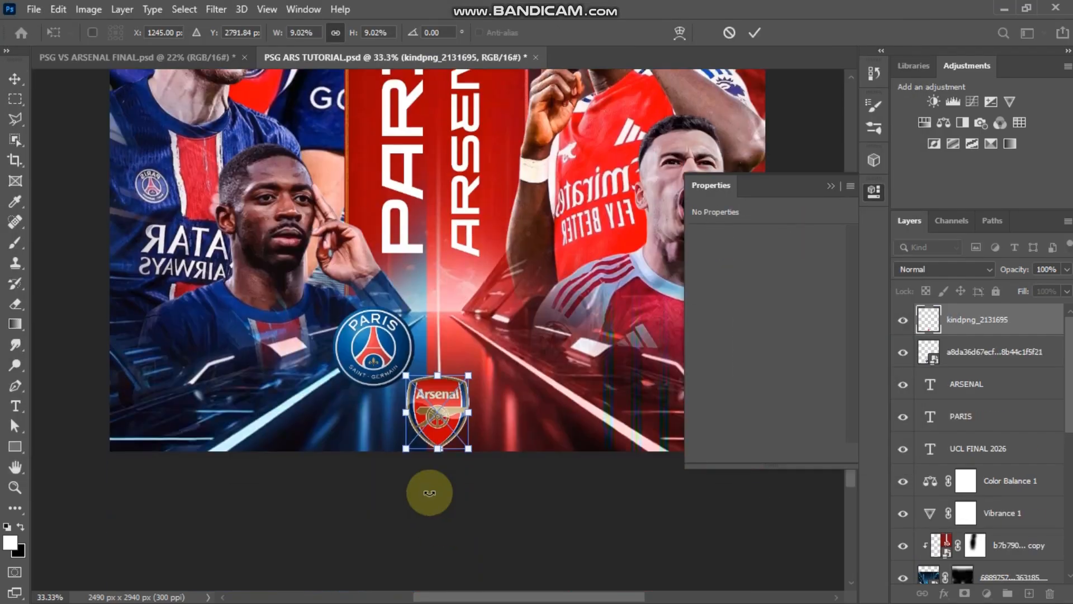
pyautogui.moveTo(443, 417); pyautogui.dragTo(504, 358)
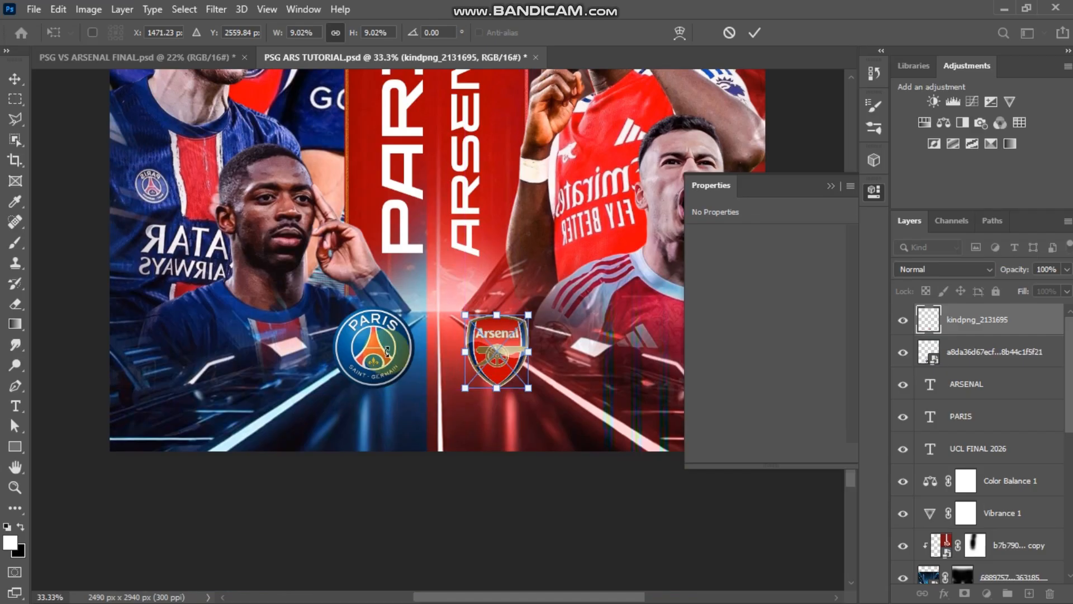
pyautogui.press('Return')
# Move the PSG and Arsenal crests slightly closer to the centre line, enlarge both together a little, and deselect them
pyautogui.moveTo(371, 349); pyautogui.dragTo(380, 349)
pyautogui.click(495, 348)
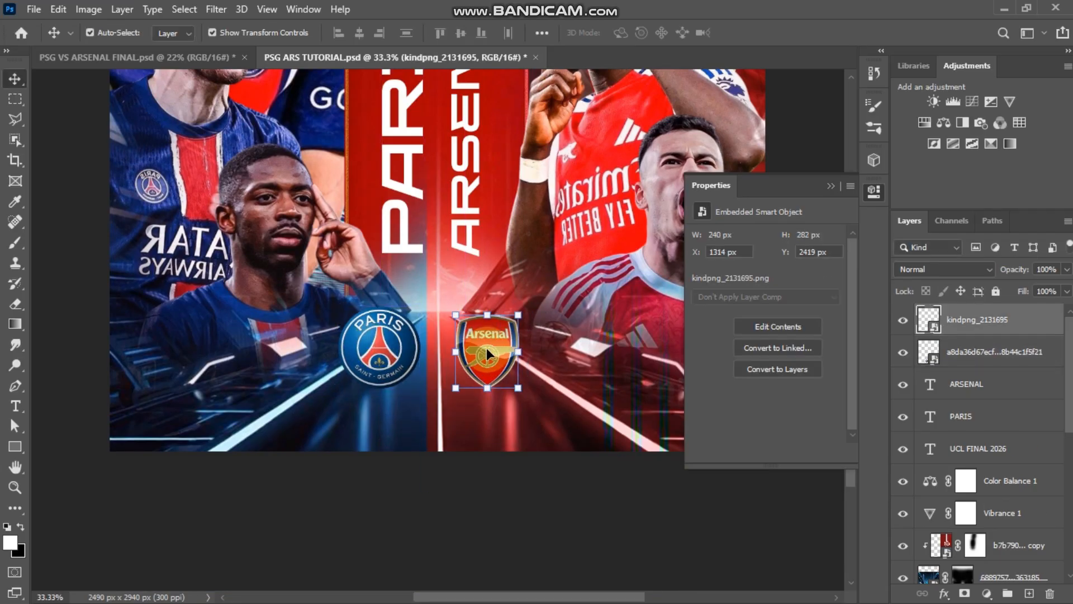
pyautogui.hotkey('ctrl', '0')
pyautogui.keyDown('ctrl'); pyautogui.click(464, 502); pyautogui.keyUp('ctrl')
pyautogui.keyDown('ctrl'); pyautogui.keyDown('shift'); pyautogui.click(398, 501); pyautogui.keyUp('shift'); pyautogui.keyUp('ctrl')
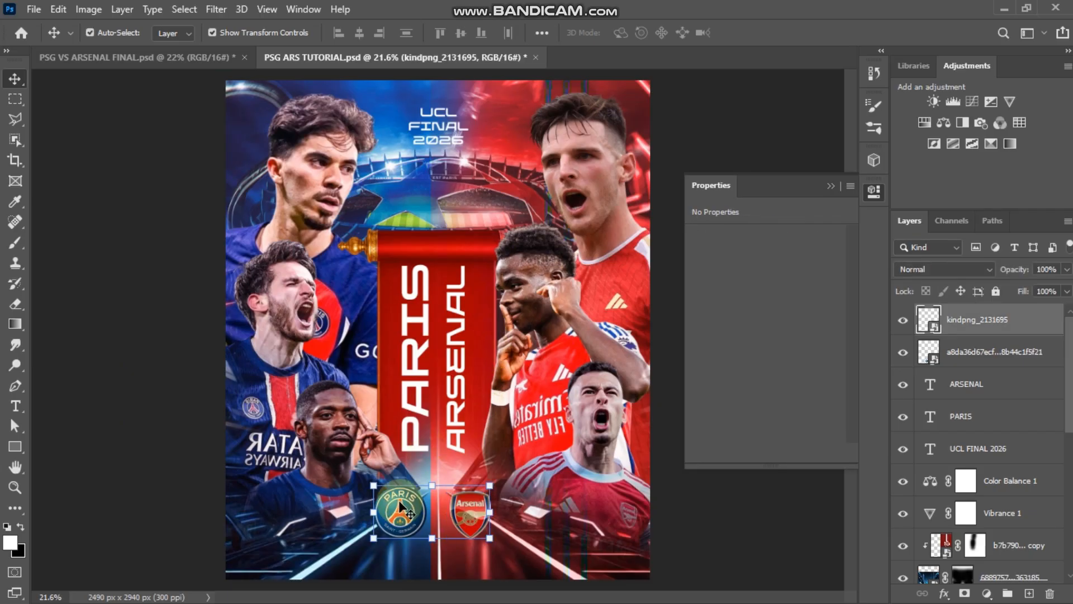
pyautogui.moveTo(432, 485); pyautogui.dragTo(432, 474)
pyautogui.press('Return')
pyautogui.click(139, 292)
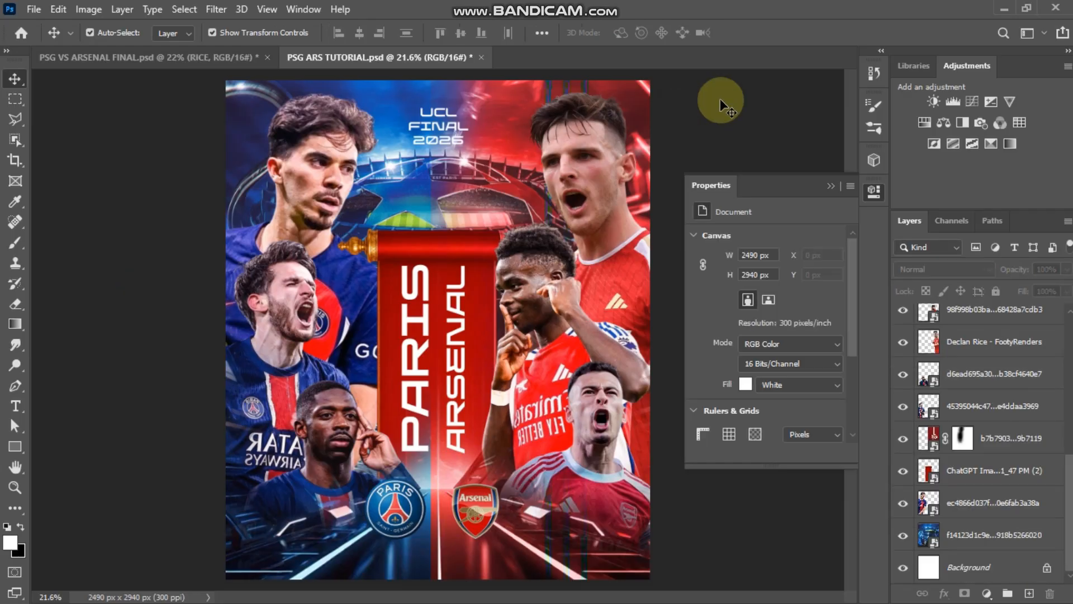
# Check which cutout the Declan Rice layer holds by toggling its visibility, and convert that layer to a Smart Object
pyautogui.click(569, 151)
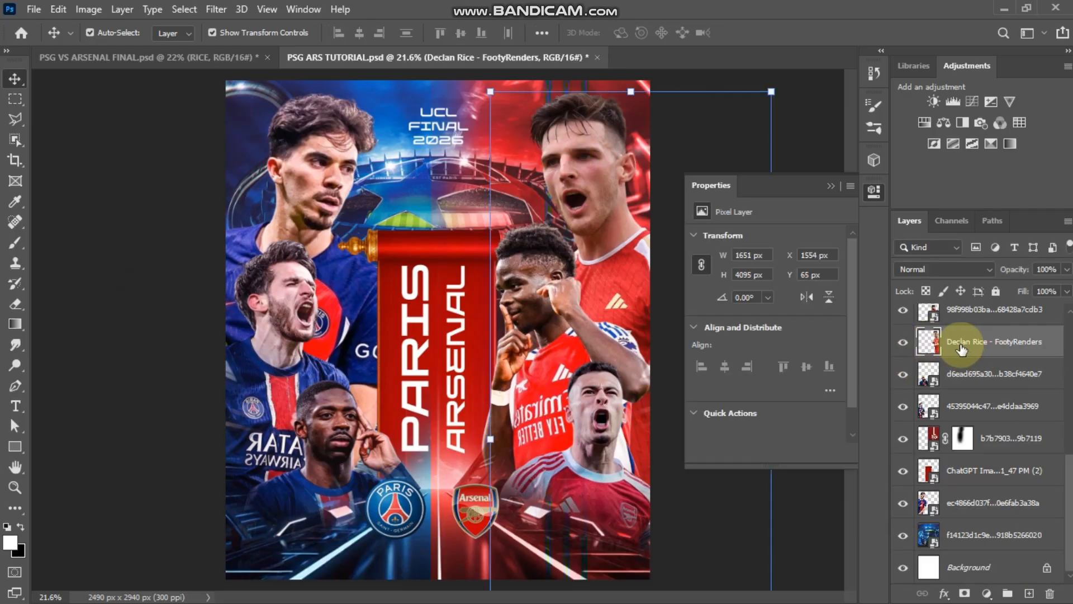
pyautogui.click(902, 342)
pyautogui.click(903, 342)
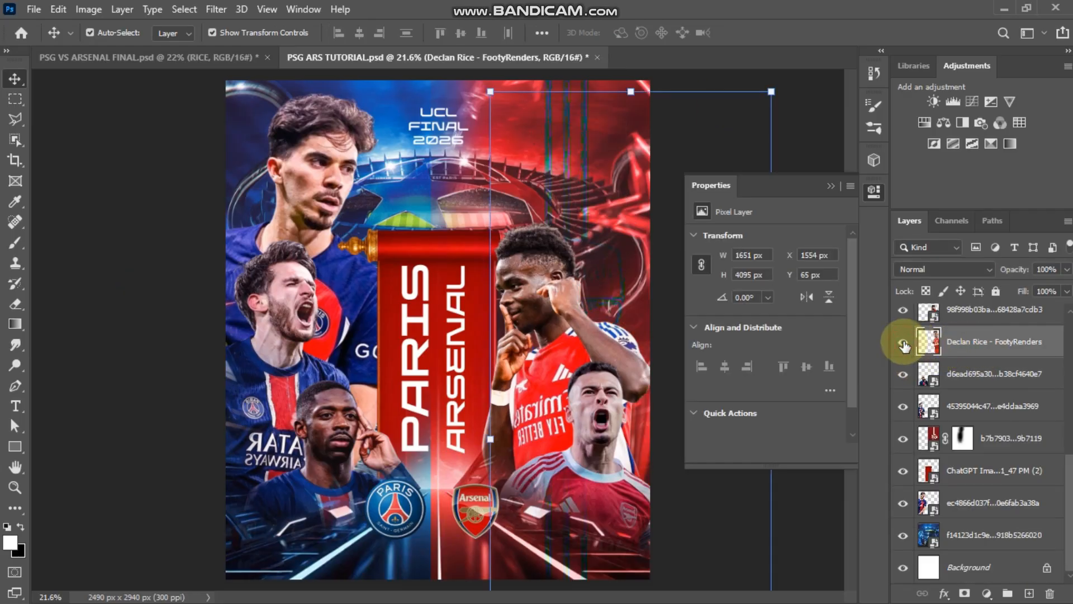
pyautogui.rightClick(943, 342)
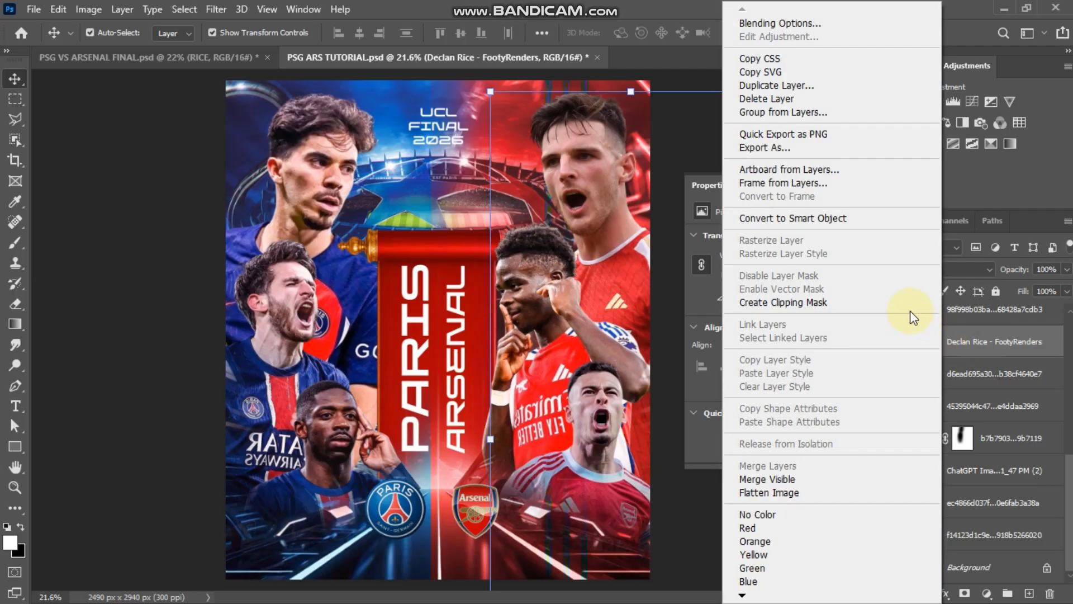
pyautogui.click(819, 219)
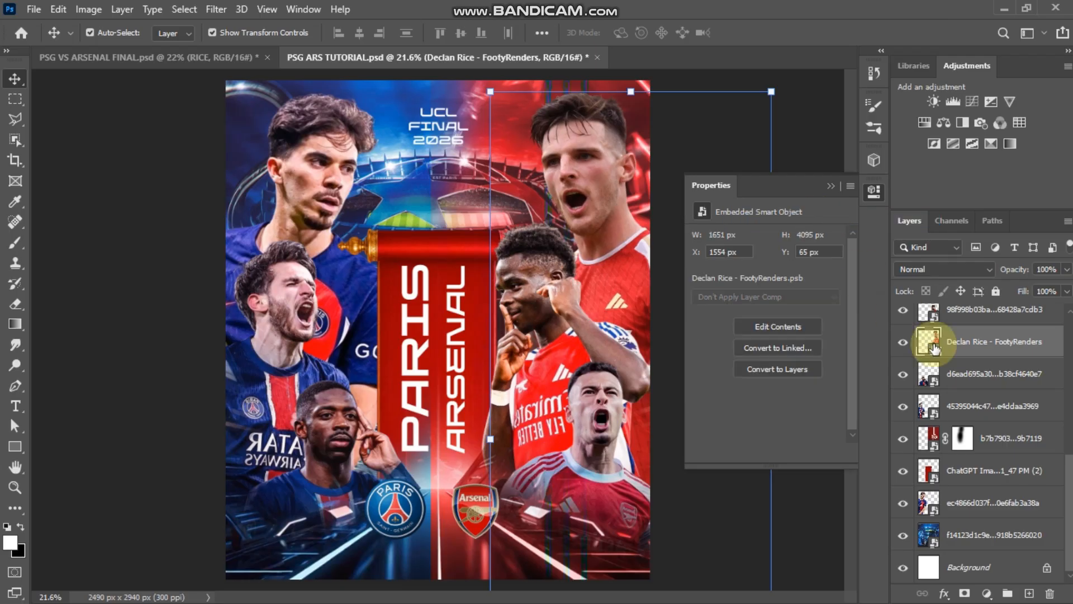
# Add a Satin effect to the Declan Rice layer and set its colour to red #ff0024
pyautogui.click(944, 596)
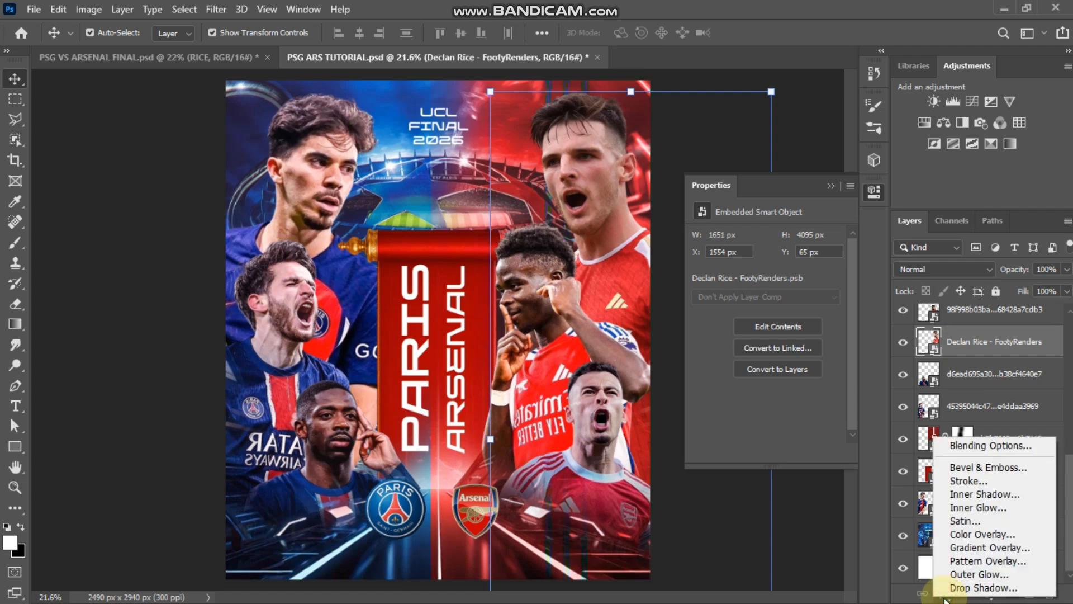
pyautogui.click(989, 446)
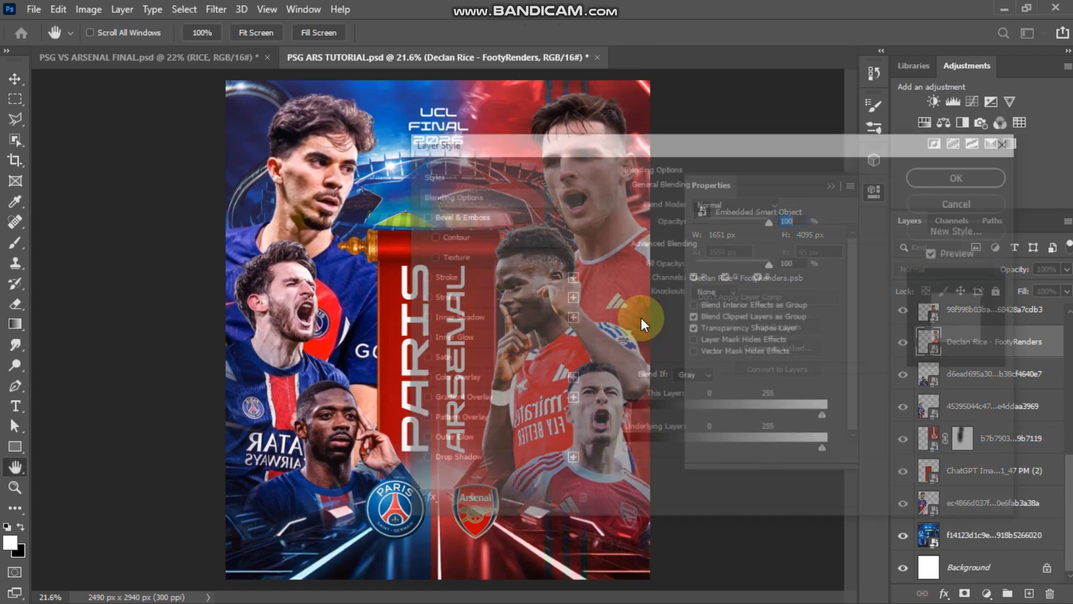
pyautogui.moveTo(542, 155); pyautogui.dragTo(383, 199)
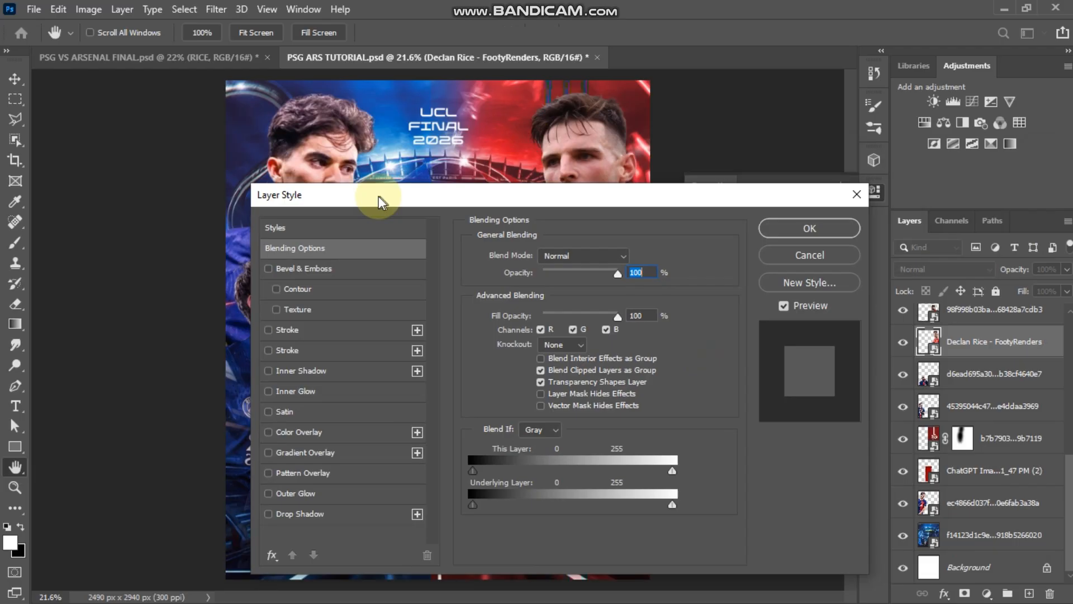
pyautogui.click(280, 412)
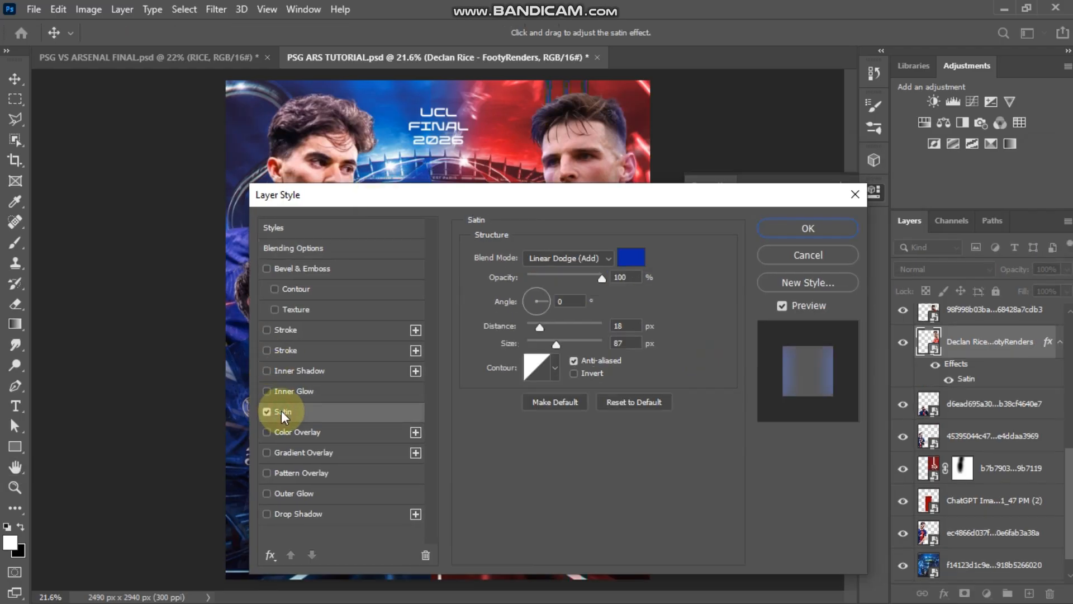
pyautogui.click(631, 257)
pyautogui.moveTo(879, 241); pyautogui.dragTo(889, 202)
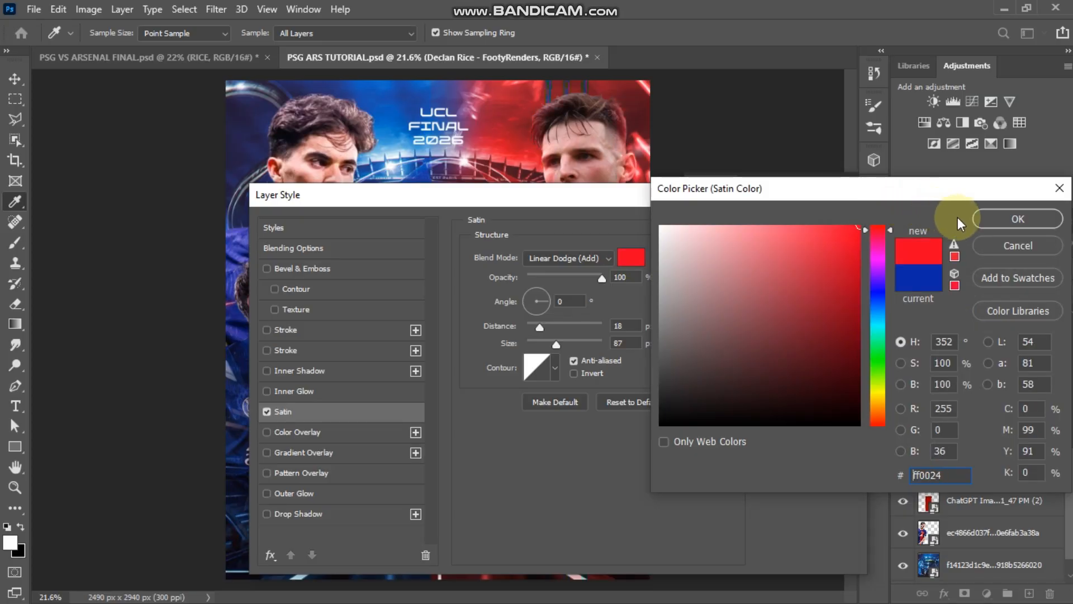
pyautogui.click(997, 223)
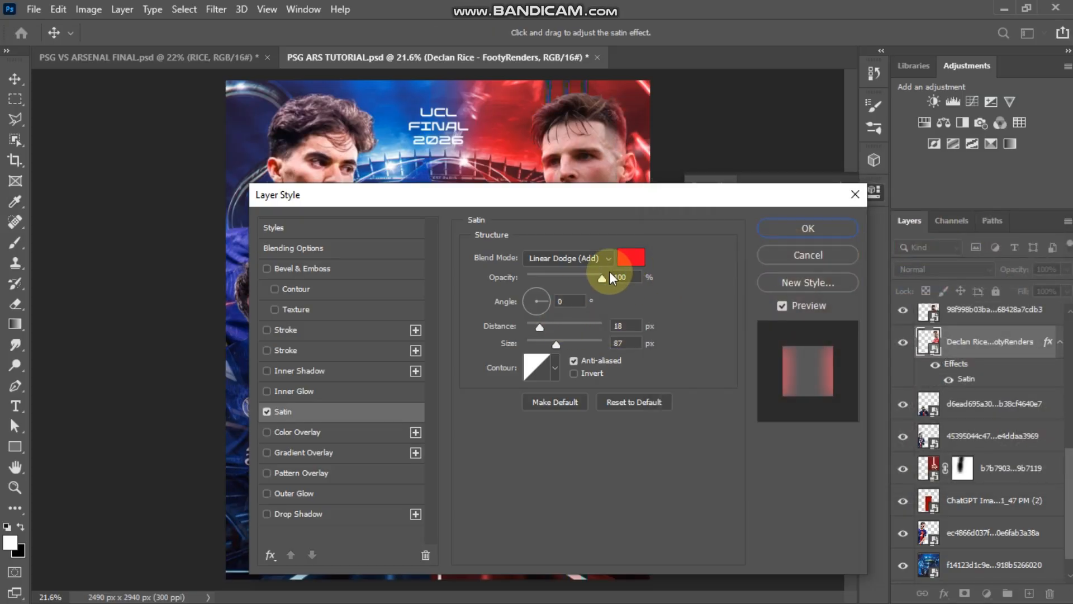
# Set the Satin effect's distance to 16 px and size to 62 px, apply the layer style, and deselect the layer
pyautogui.moveTo(540, 327)
pyautogui.mouseDown()
pyautogui.moveTo(558, 344)
pyautogui.moveTo(542, 342)
pyautogui.moveTo(576, 342)
pyautogui.moveTo(552, 341)
pyautogui.mouseUp()
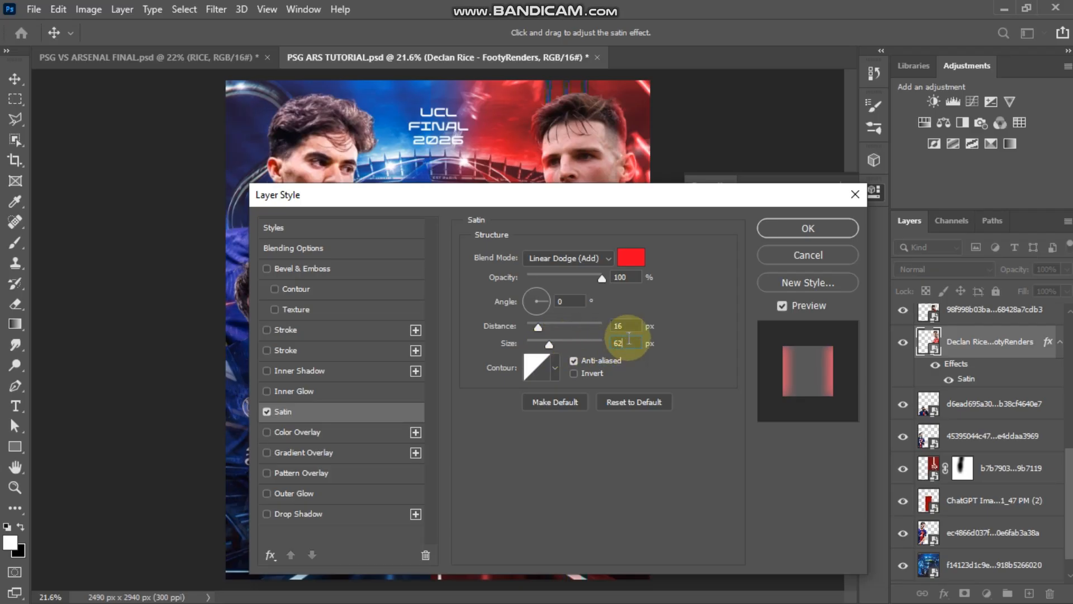
pyautogui.moveTo(653, 197); pyautogui.dragTo(679, 126)
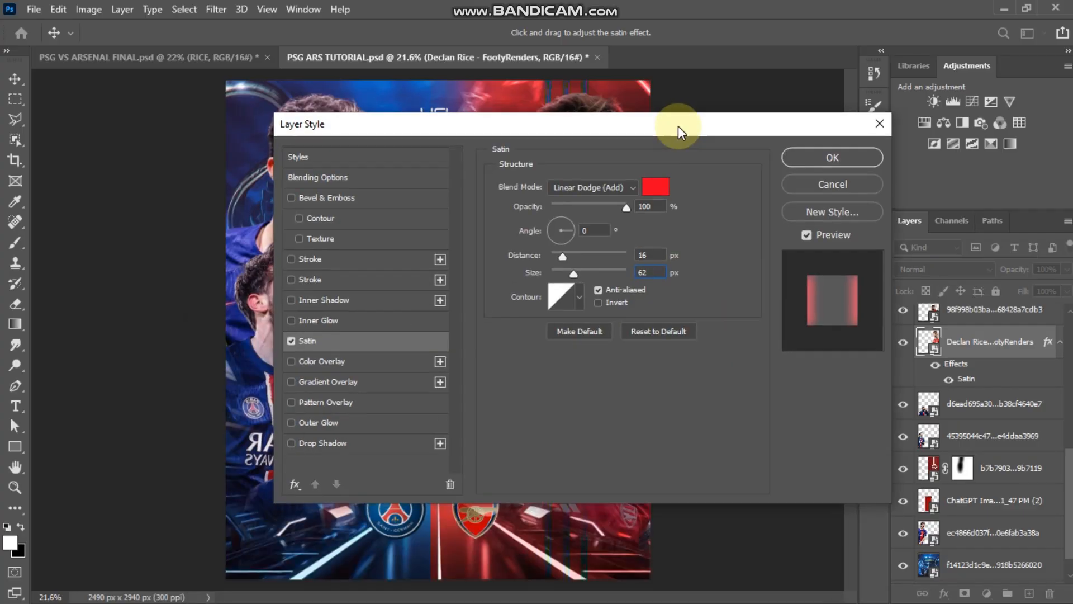
pyautogui.click(821, 153)
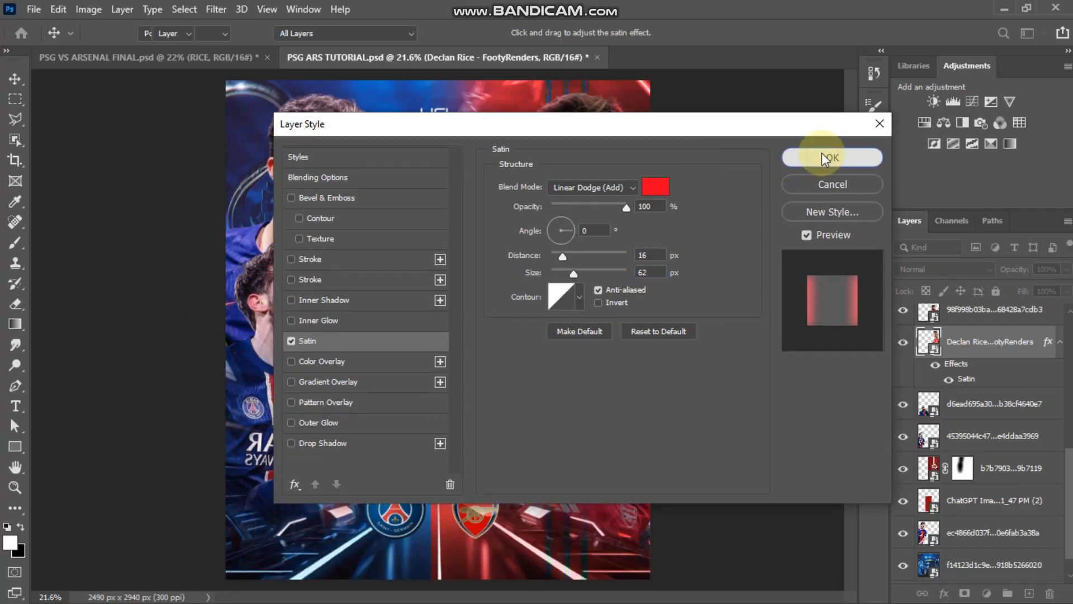
pyautogui.click(797, 101)
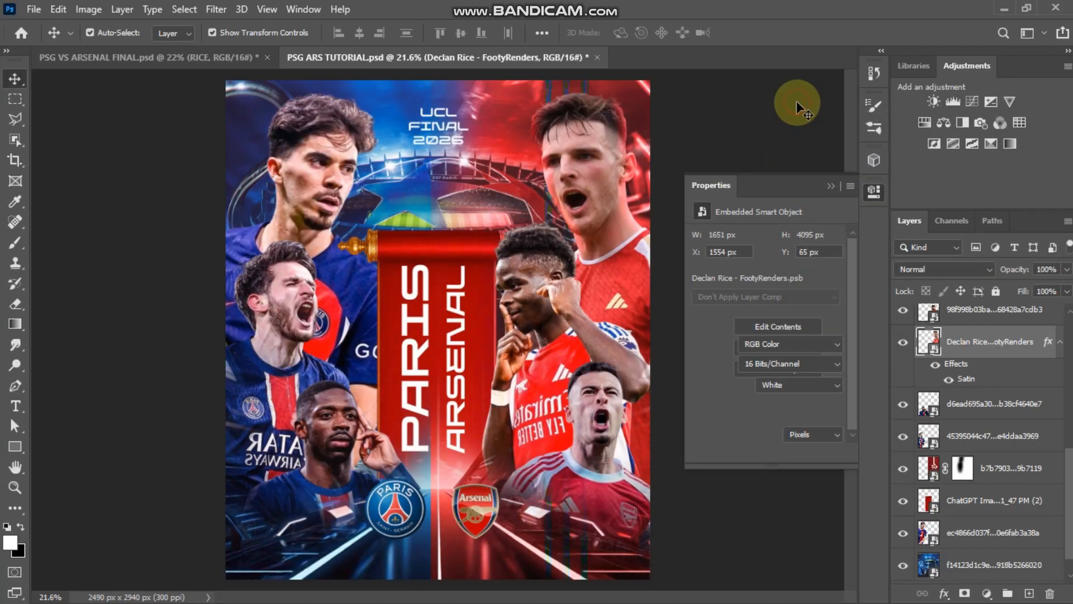
# Open the Declan Rice layer in the Camera Raw Filter and set Texture to +85 and Clarity to +82
pyautogui.click(577, 166)
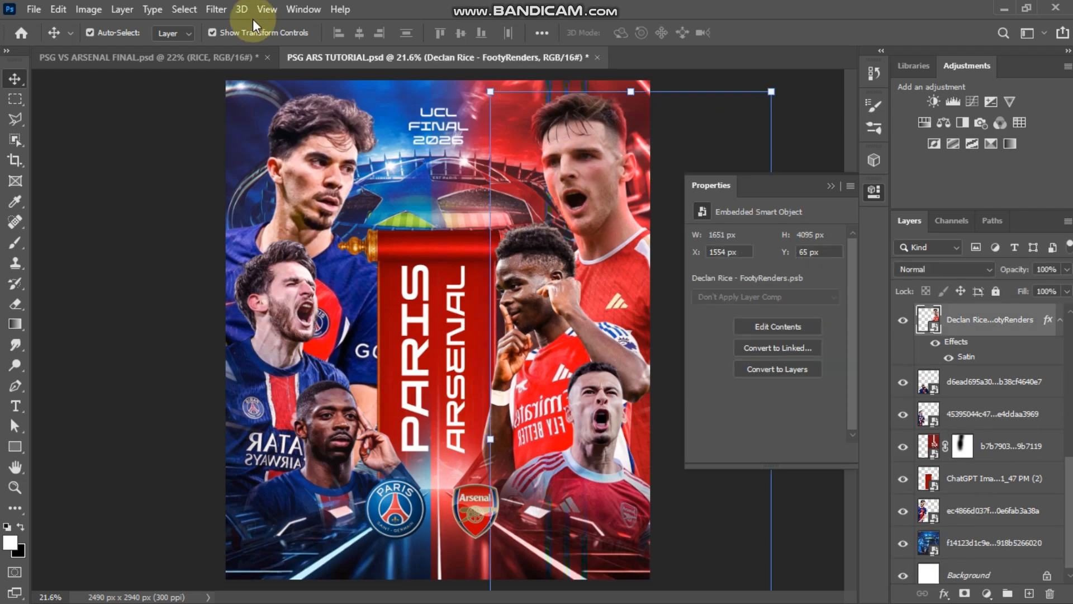
pyautogui.click(217, 9)
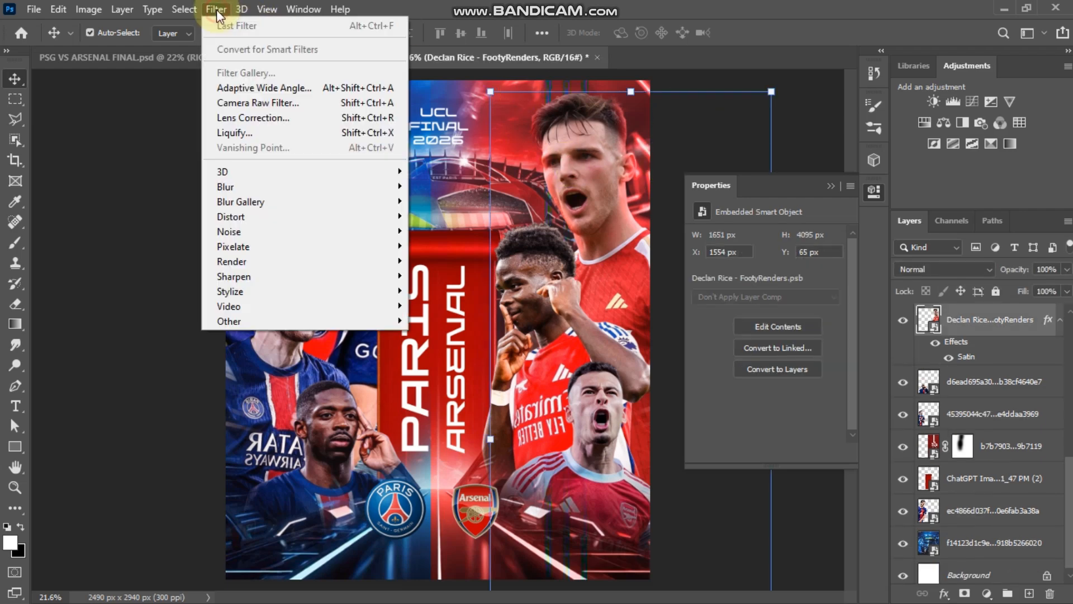
pyautogui.click(234, 104)
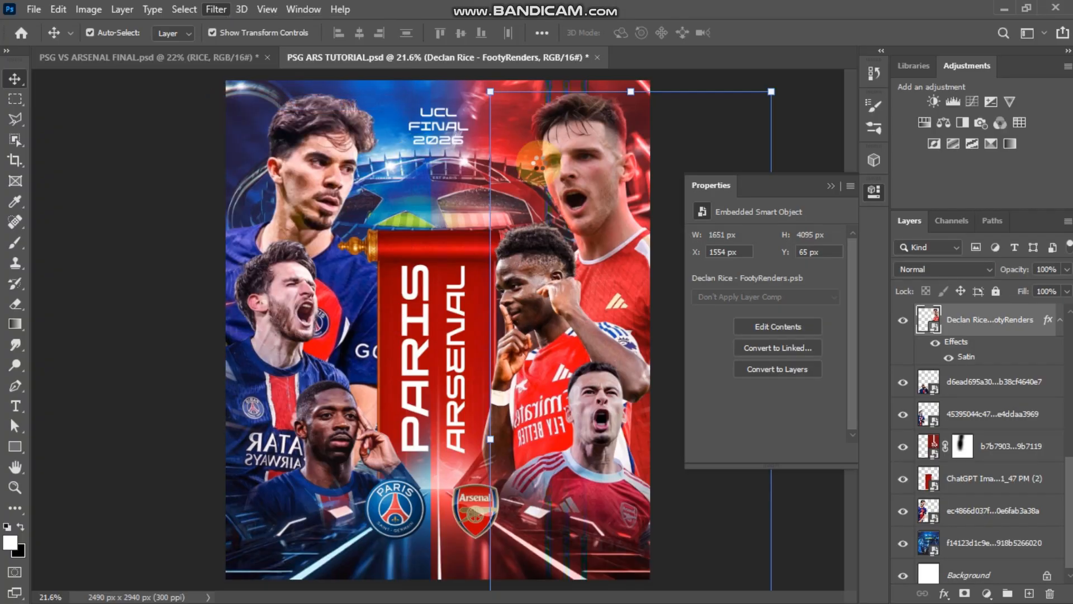
pyautogui.scroll(3, 526, 137)
pyautogui.scroll(3, 545, 246)
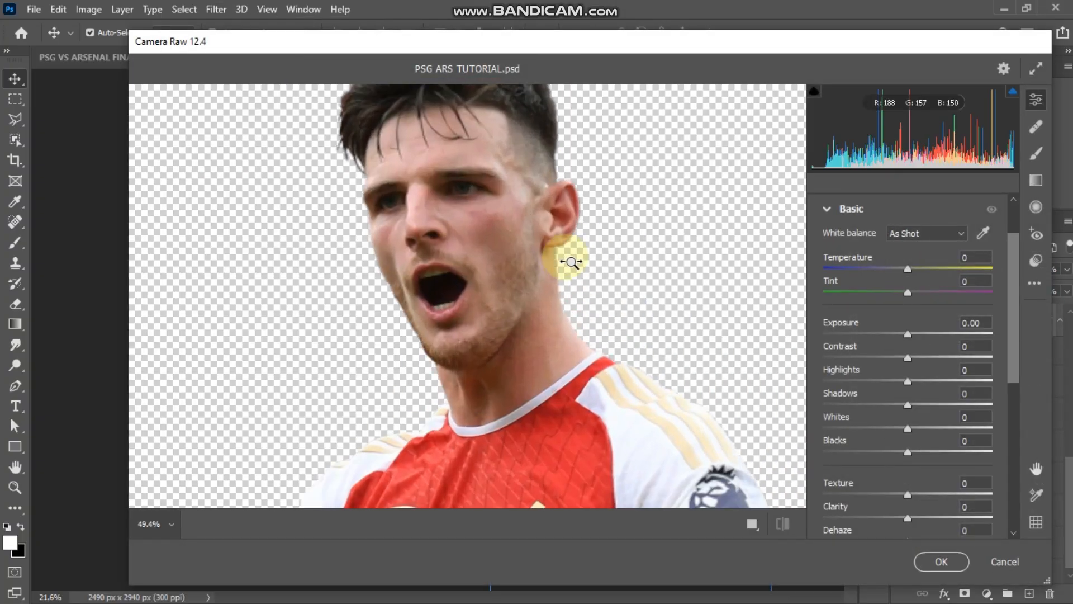
pyautogui.scroll(-1, 570, 259)
pyautogui.moveTo(1010, 334); pyautogui.dragTo(980, 366)
pyautogui.click(969, 365)
pyautogui.click(977, 390)
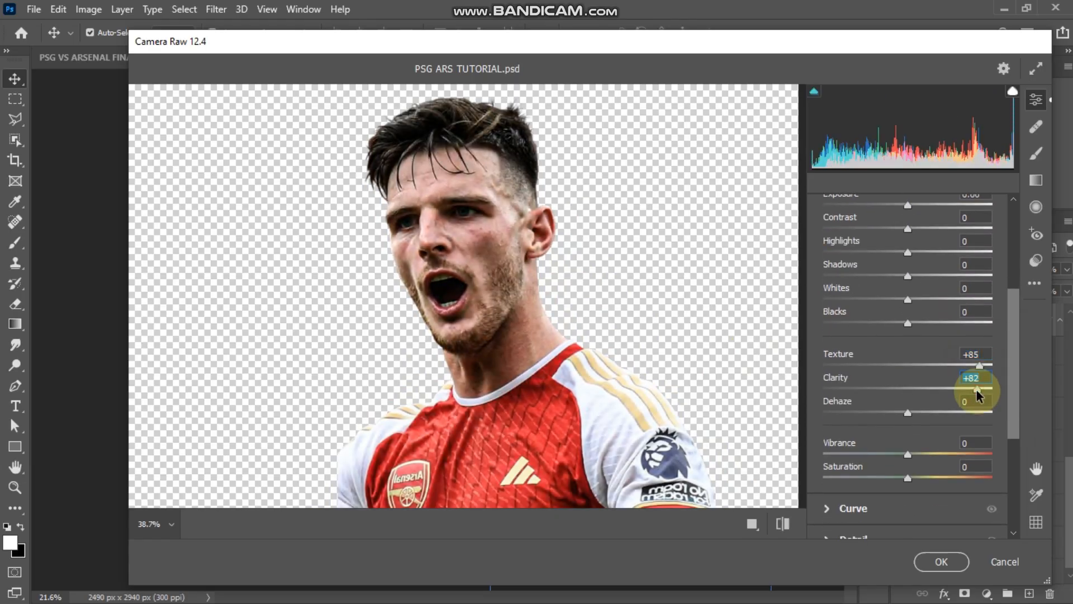
# Set Vibrance to +25, raise Saturation slightly, set Contrast to +28 and Whites to -10, apply the filter, and deselect the layer
pyautogui.click(919, 478)
pyautogui.scroll(3, 917, 363)
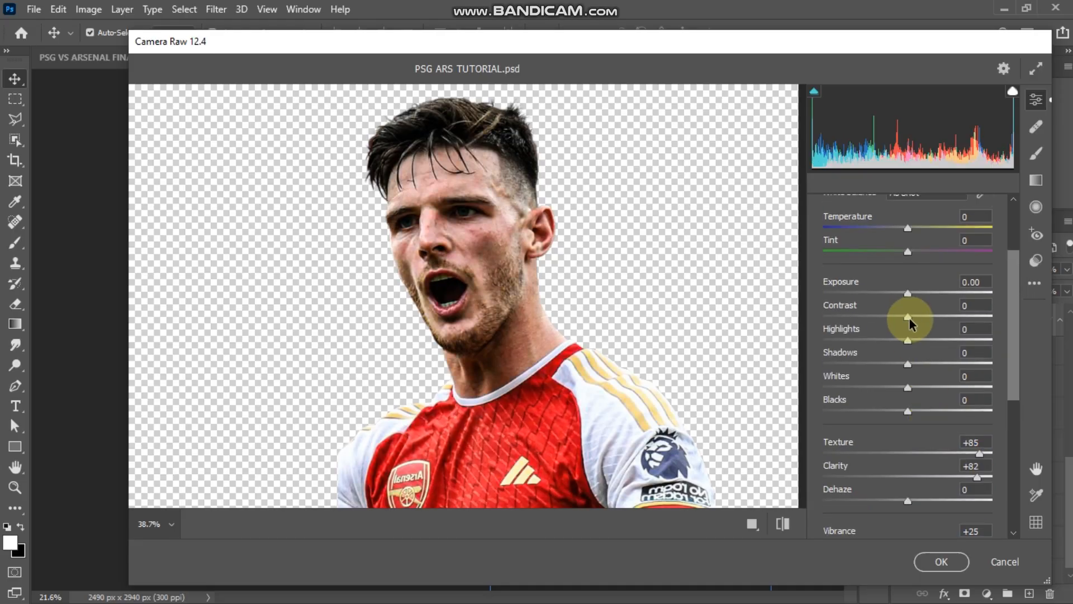
pyautogui.moveTo(923, 317)
pyautogui.mouseDown()
pyautogui.moveTo(978, 320)
pyautogui.moveTo(931, 317)
pyautogui.mouseUp()
pyautogui.moveTo(907, 385)
pyautogui.mouseDown()
pyautogui.moveTo(968, 379)
pyautogui.moveTo(867, 404)
pyautogui.moveTo(899, 388)
pyautogui.mouseUp()
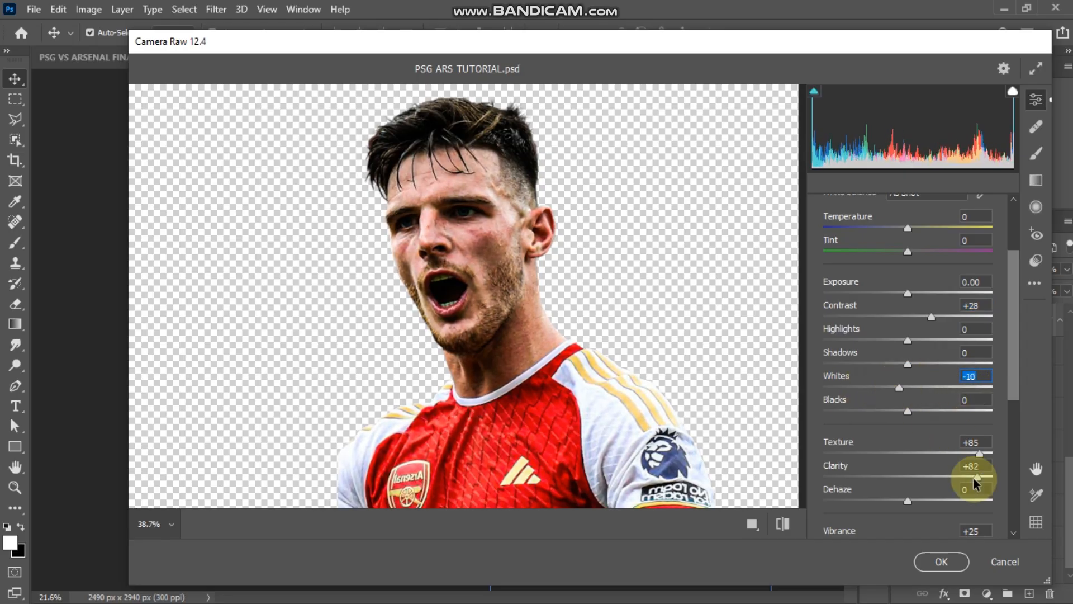
pyautogui.click(932, 562)
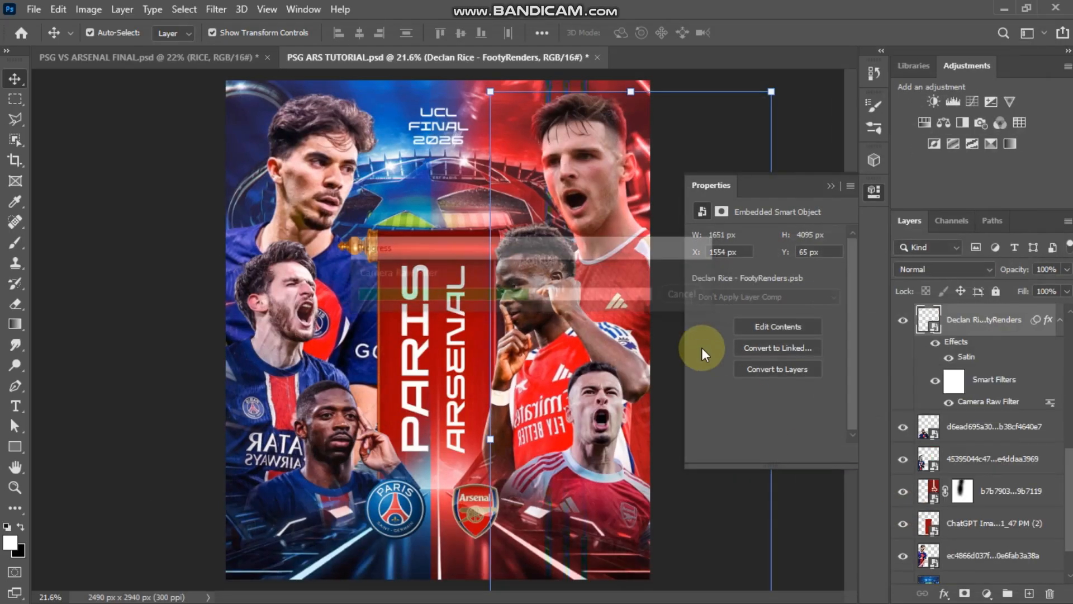
pyautogui.click(793, 124)
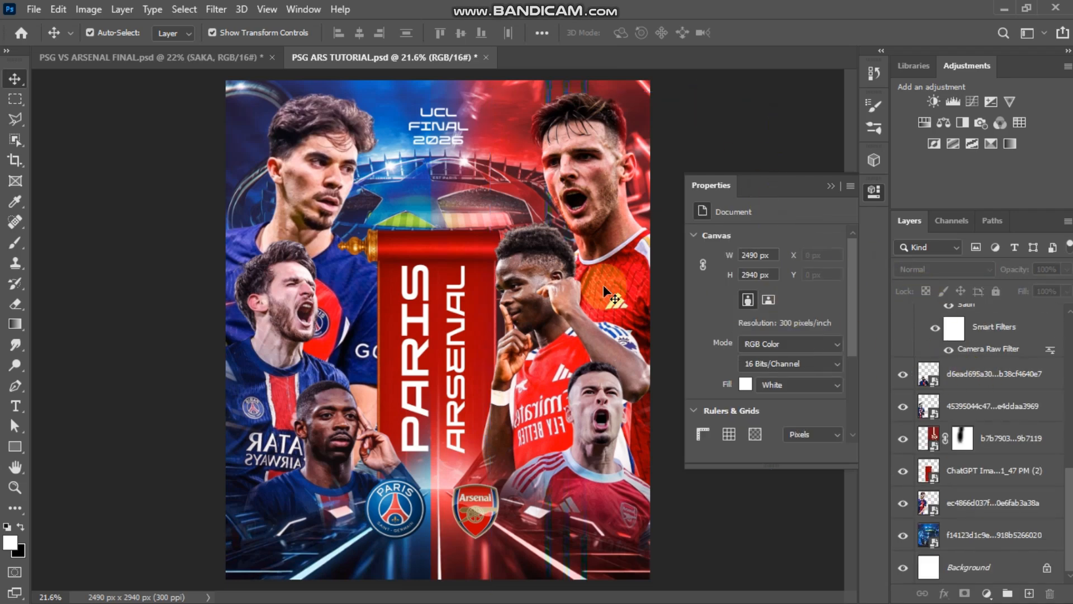
# Open the middle Arsenal player's layer in the Camera Raw Filter and set Contrast to +19, Shadows to +12 and Blacks to +18
pyautogui.click(551, 282)
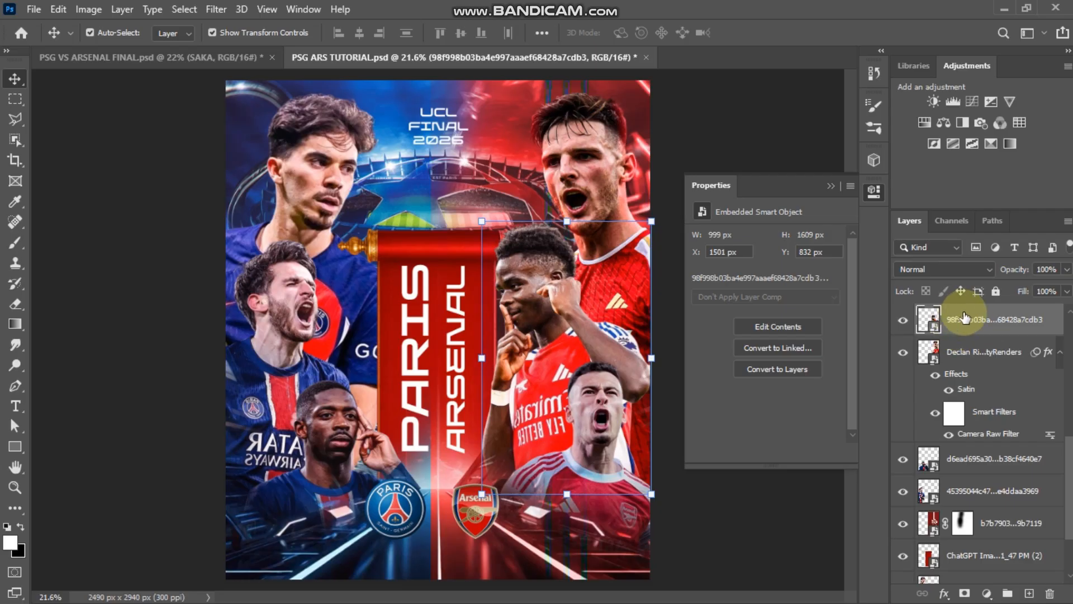
pyautogui.click(904, 320)
pyautogui.click(904, 320)
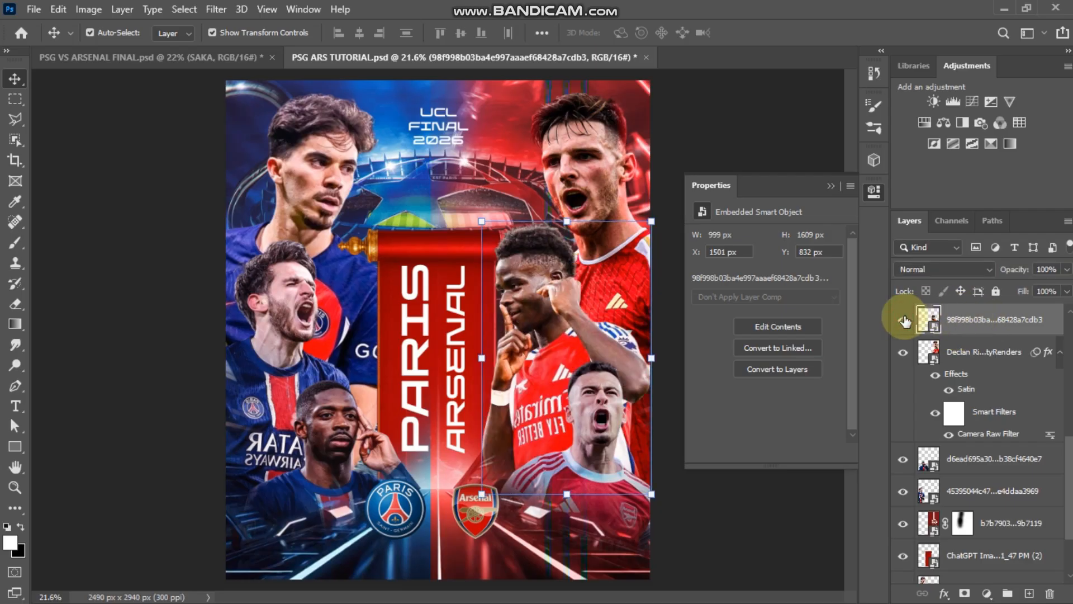
pyautogui.click(216, 9)
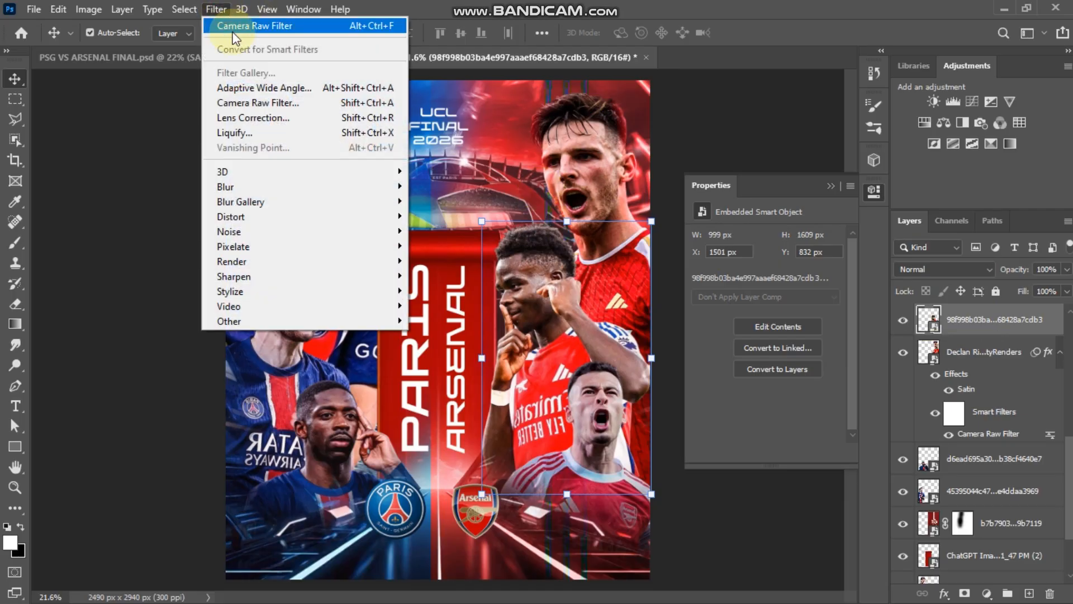
pyautogui.click(246, 103)
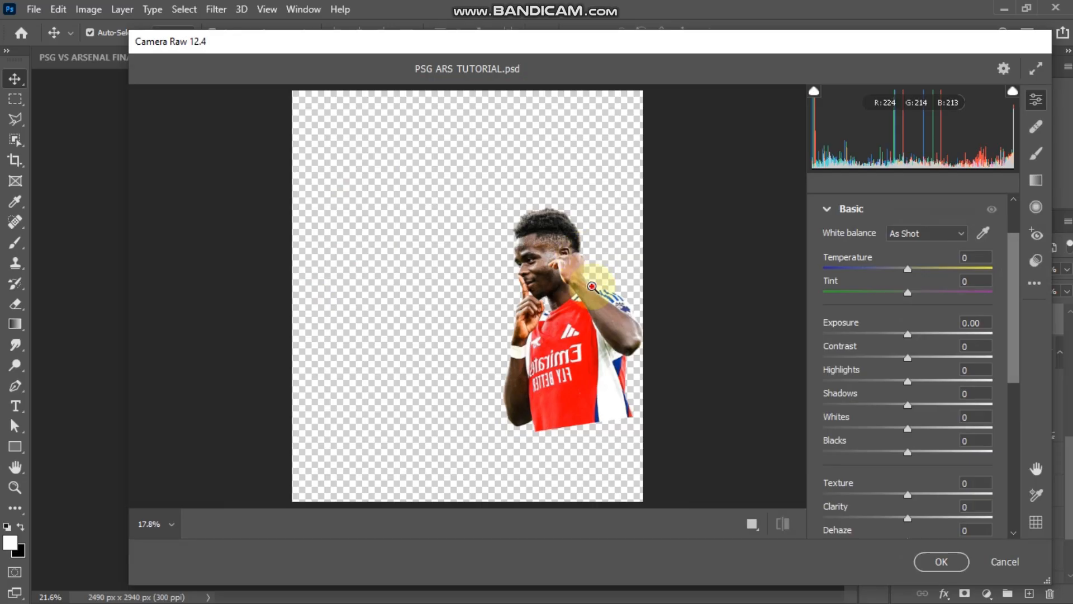
pyautogui.click(592, 287)
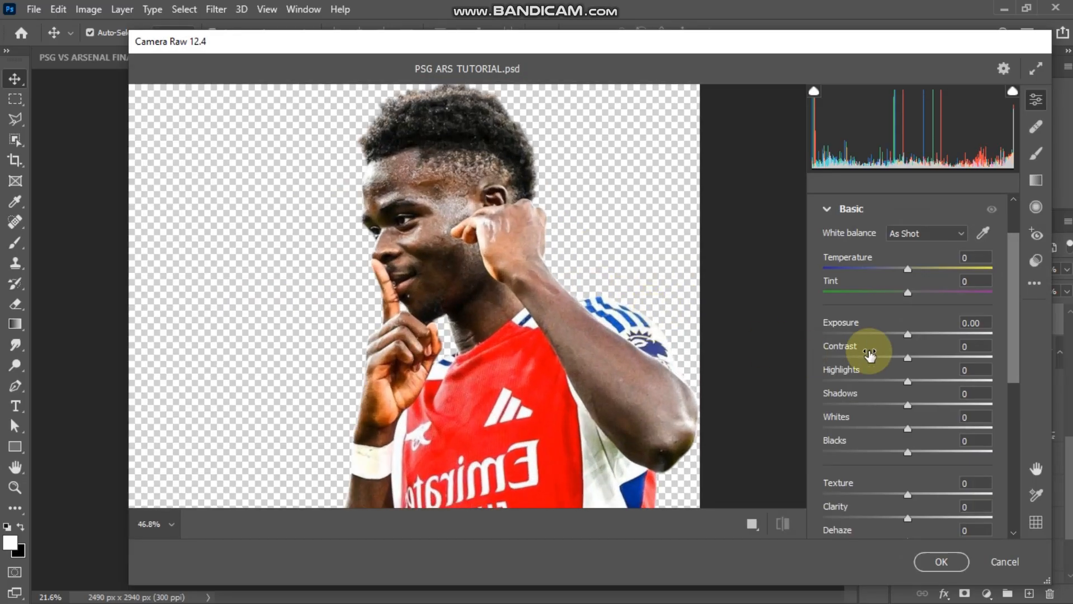
pyautogui.moveTo(908, 362)
pyautogui.mouseDown()
pyautogui.moveTo(945, 359)
pyautogui.moveTo(912, 371)
pyautogui.mouseUp()
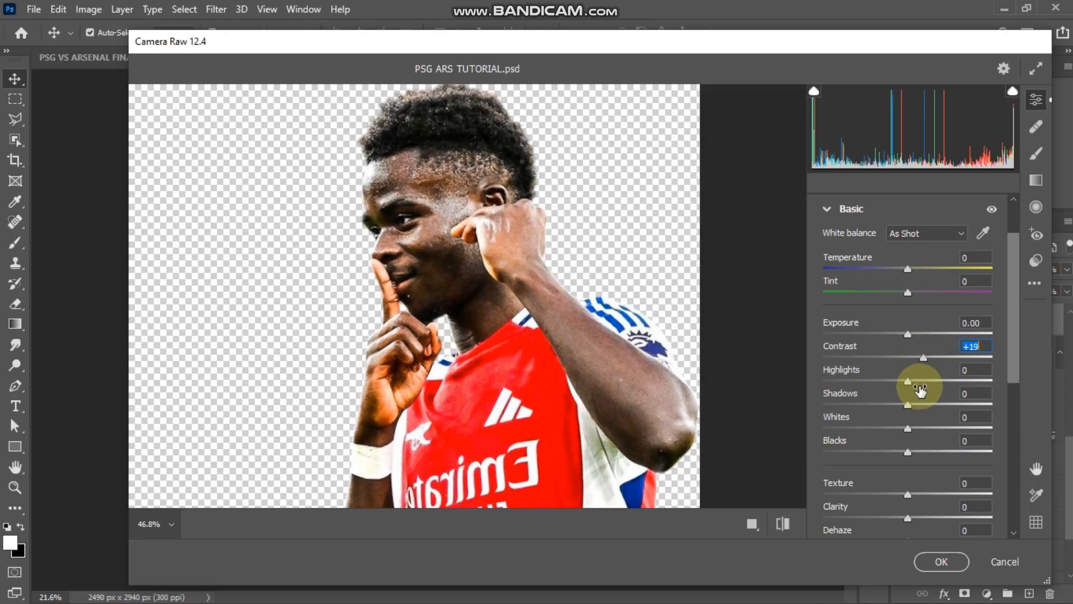
pyautogui.moveTo(909, 404); pyautogui.dragTo(921, 404)
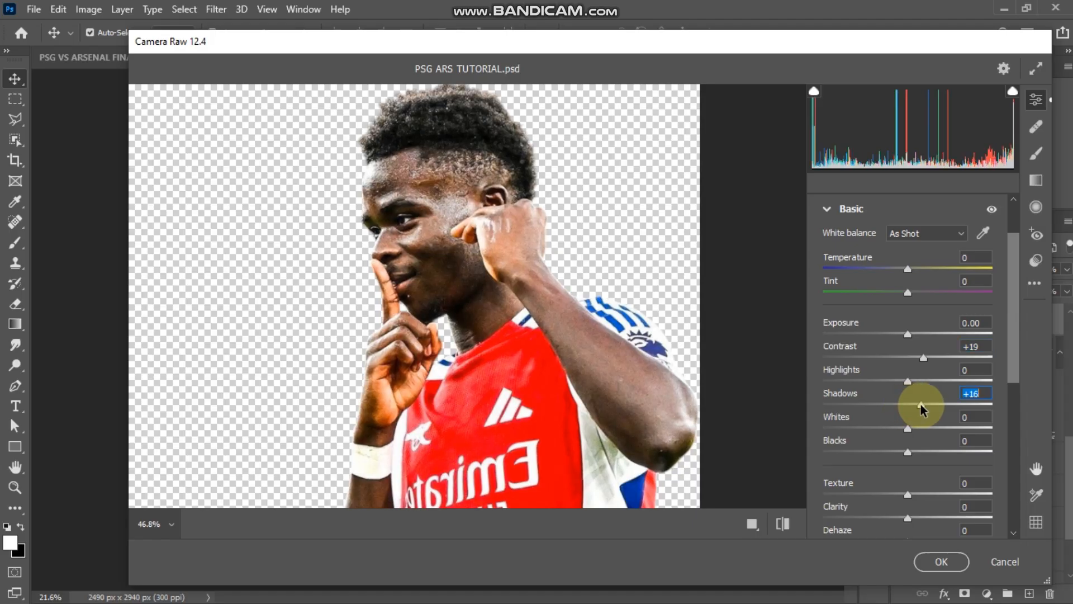
pyautogui.moveTo(909, 456); pyautogui.dragTo(927, 451)
# Set Texture to +8, Clarity to +53 and Vibrance to about +16, apply the filter, and deselect the layer
pyautogui.moveTo(1013, 353); pyautogui.dragTo(1012, 399)
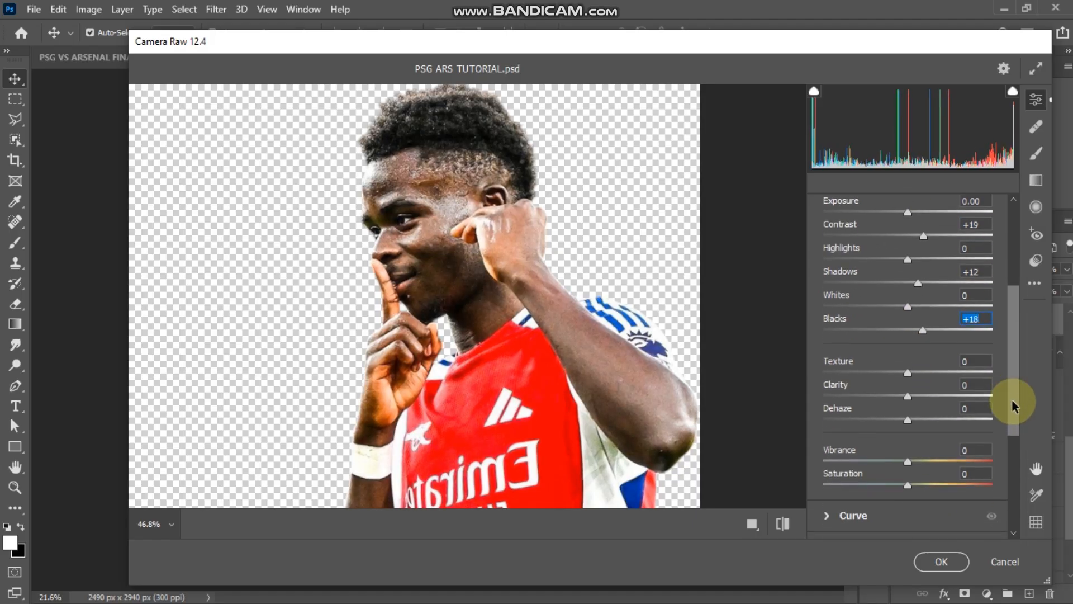
pyautogui.moveTo(908, 372); pyautogui.dragTo(958, 396)
pyautogui.click(907, 396)
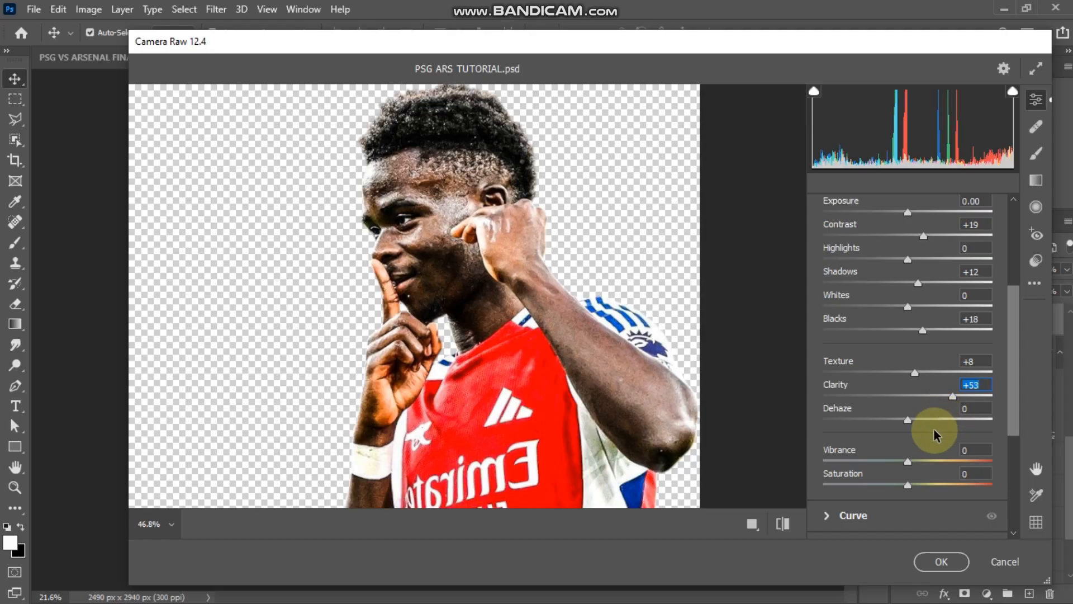
pyautogui.moveTo(907, 461)
pyautogui.mouseDown()
pyautogui.moveTo(941, 467)
pyautogui.moveTo(923, 464)
pyautogui.mouseUp()
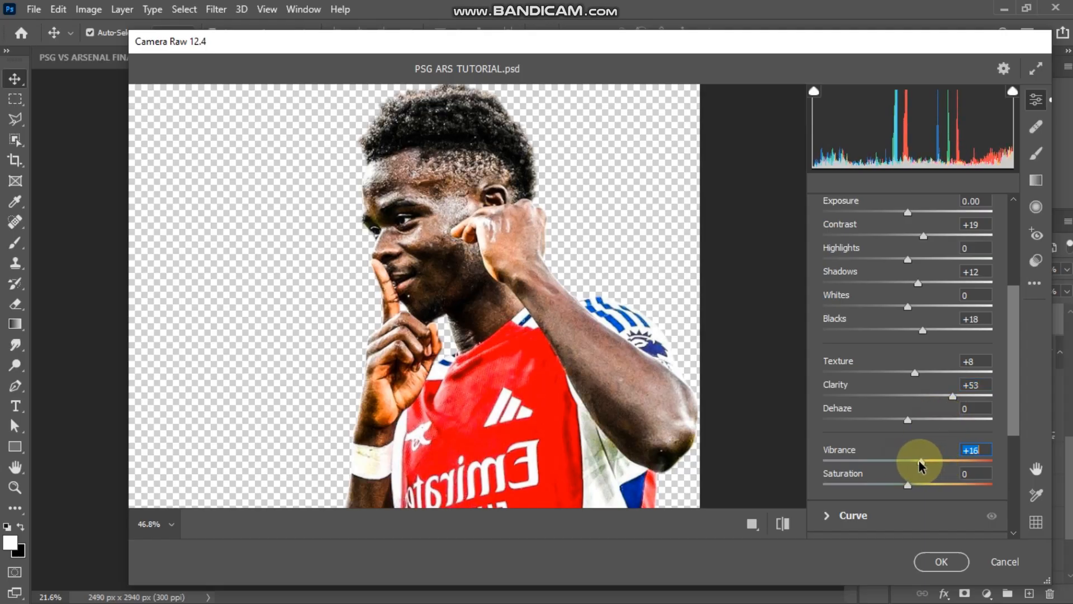
pyautogui.moveTo(1016, 376); pyautogui.dragTo(1016, 366)
pyautogui.click(946, 577)
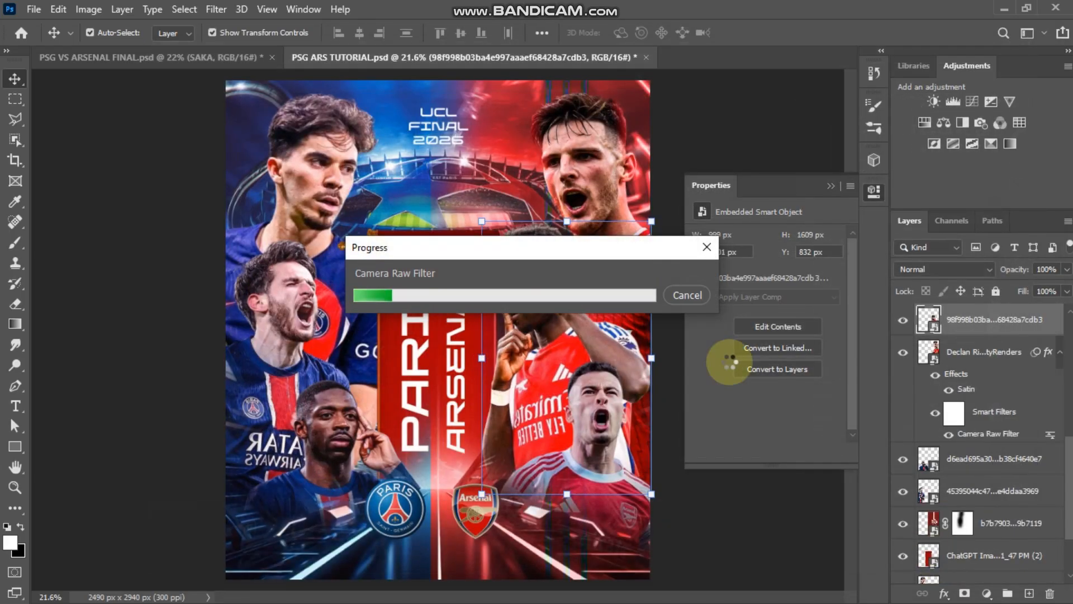
pyautogui.click(697, 491)
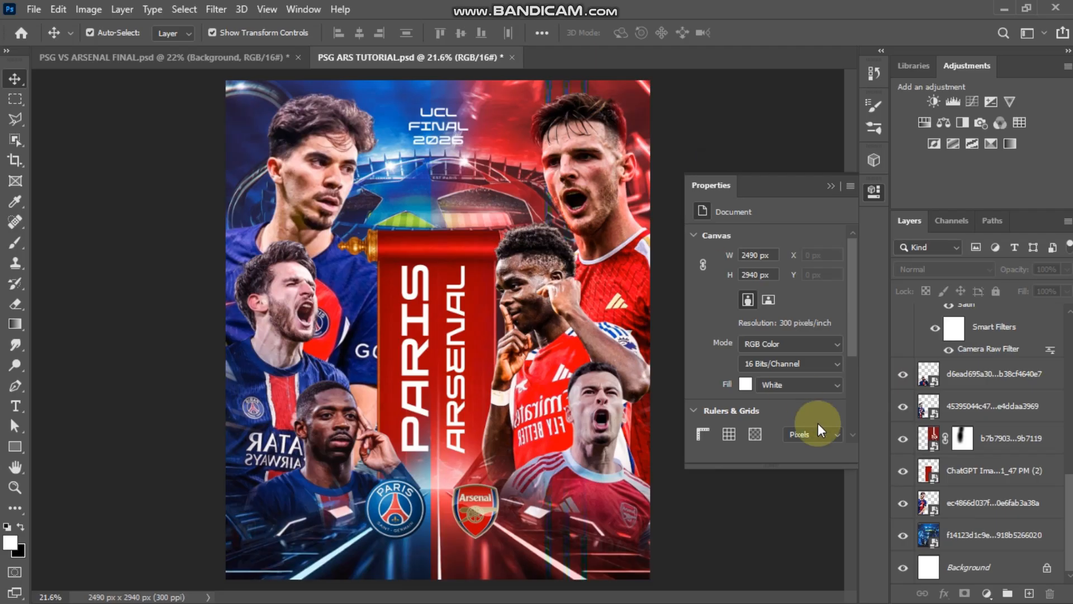
# Open the lowest Arsenal player's layer in the Camera Raw Filter and set Contrast to +22, Highlights to +39, Whites to -12 and Blacks to -29
pyautogui.scroll(3, 950, 406)
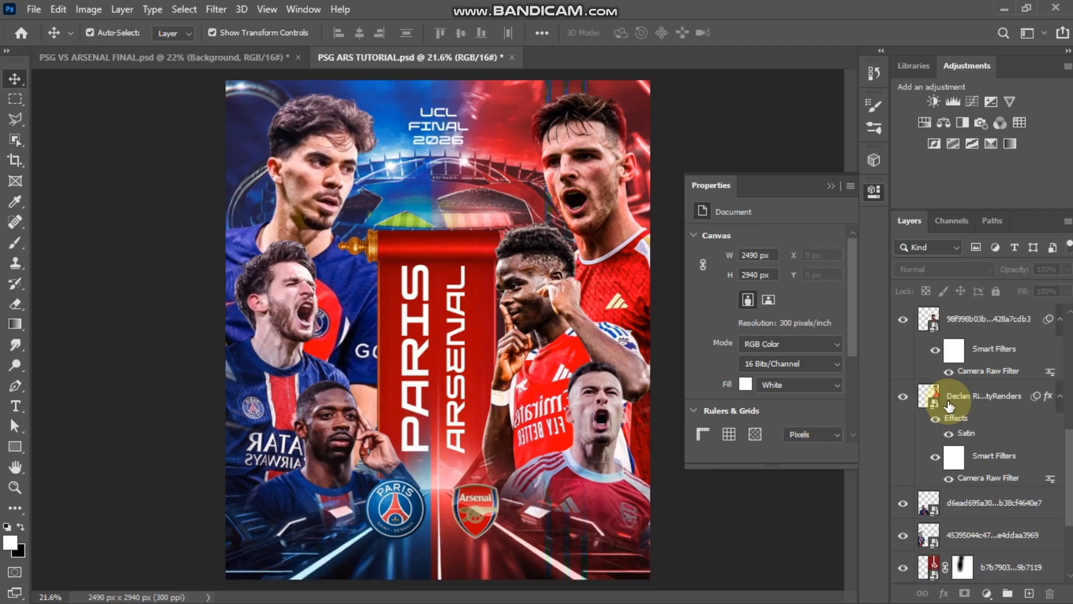
pyautogui.scroll(2, 956, 386)
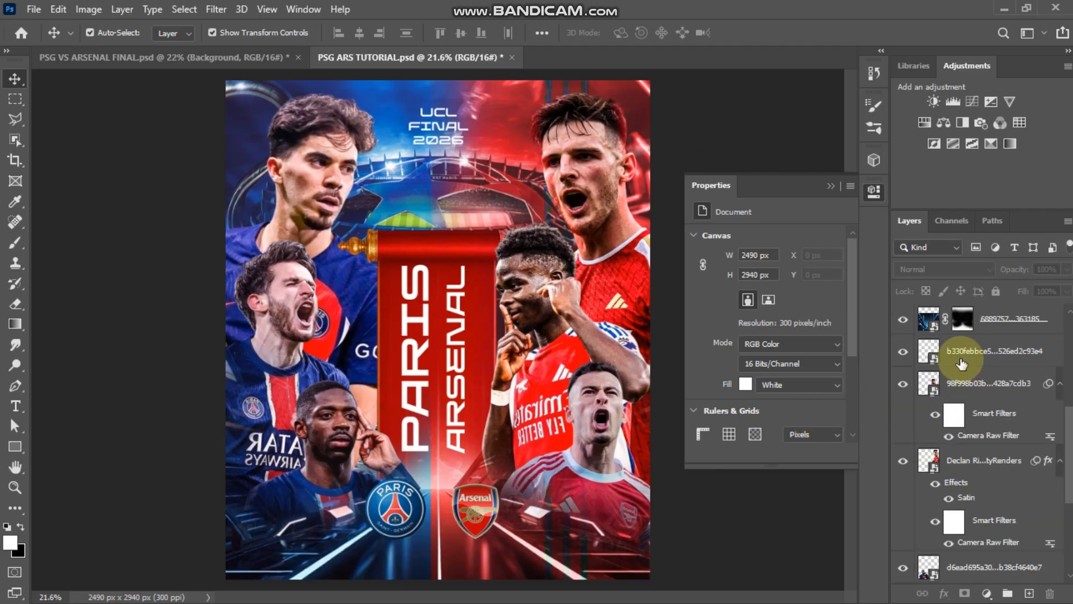
pyautogui.click(961, 353)
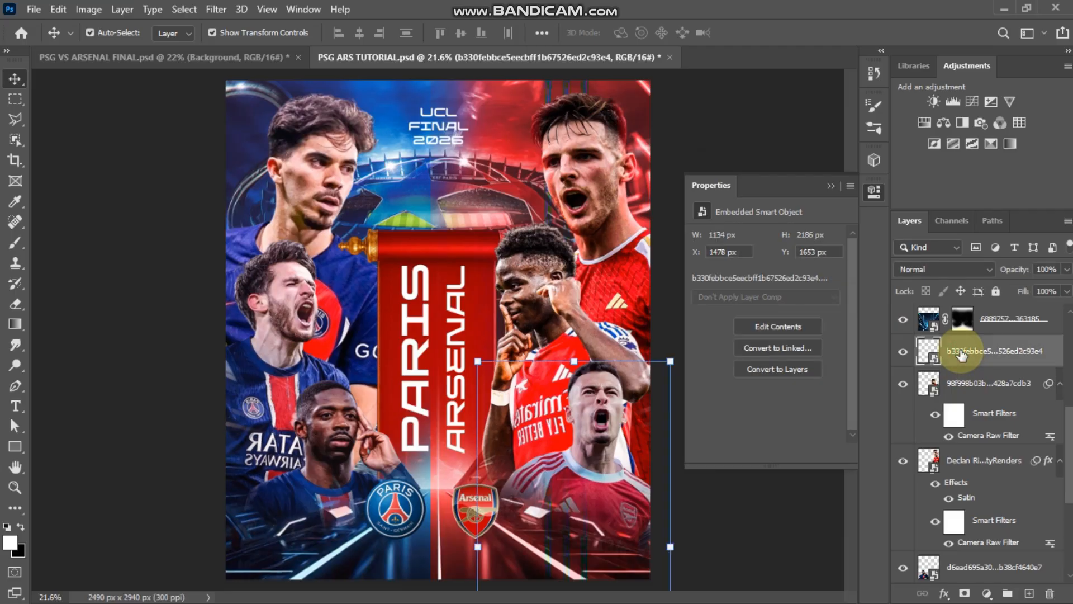
pyautogui.click(904, 352)
pyautogui.click(904, 352)
pyautogui.click(216, 9)
pyautogui.click(264, 102)
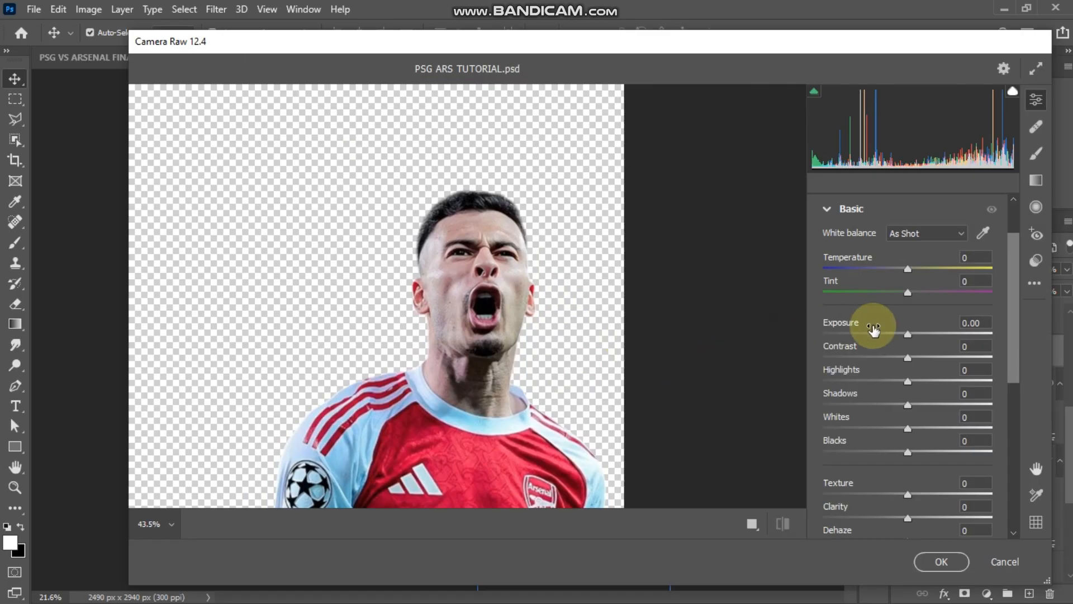
pyautogui.moveTo(907, 357); pyautogui.dragTo(938, 380)
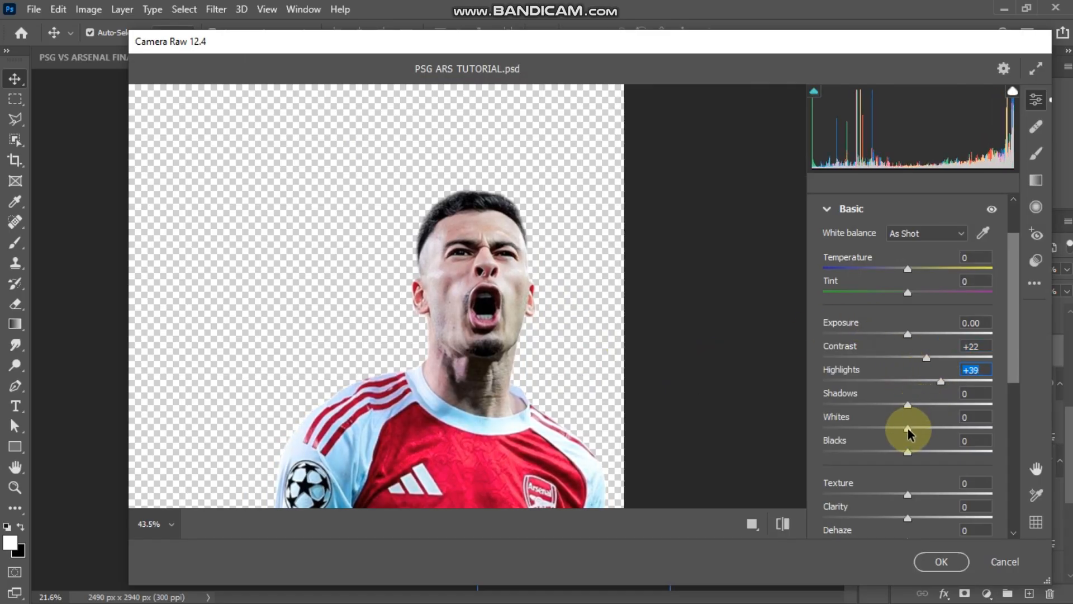
pyautogui.moveTo(907, 427)
pyautogui.mouseDown()
pyautogui.moveTo(887, 427)
pyautogui.moveTo(898, 428)
pyautogui.mouseUp()
pyautogui.moveTo(1015, 367); pyautogui.dragTo(1002, 427)
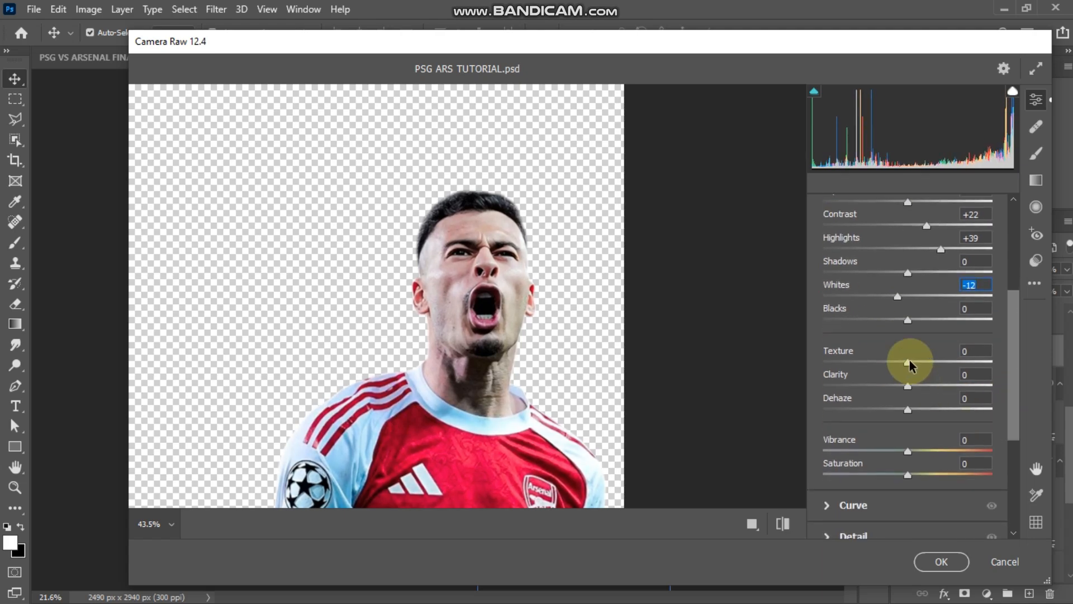
pyautogui.moveTo(908, 320); pyautogui.dragTo(882, 321)
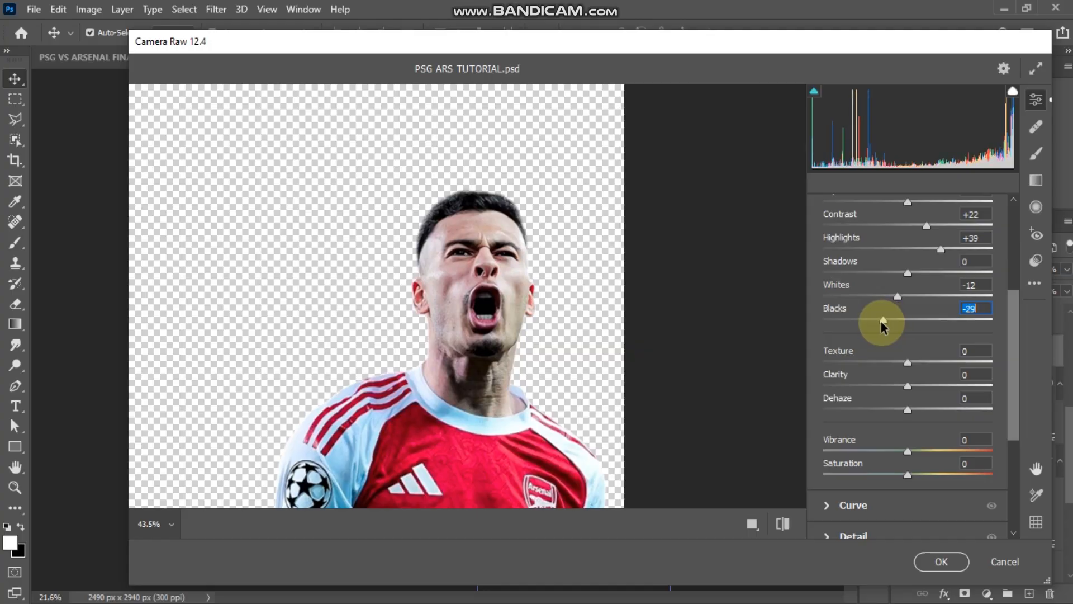
# Set Texture to +71, Clarity to +70, Vibrance to -20 and Saturation to +19, and apply the Camera Raw filter
pyautogui.moveTo(906, 363); pyautogui.dragTo(976, 365)
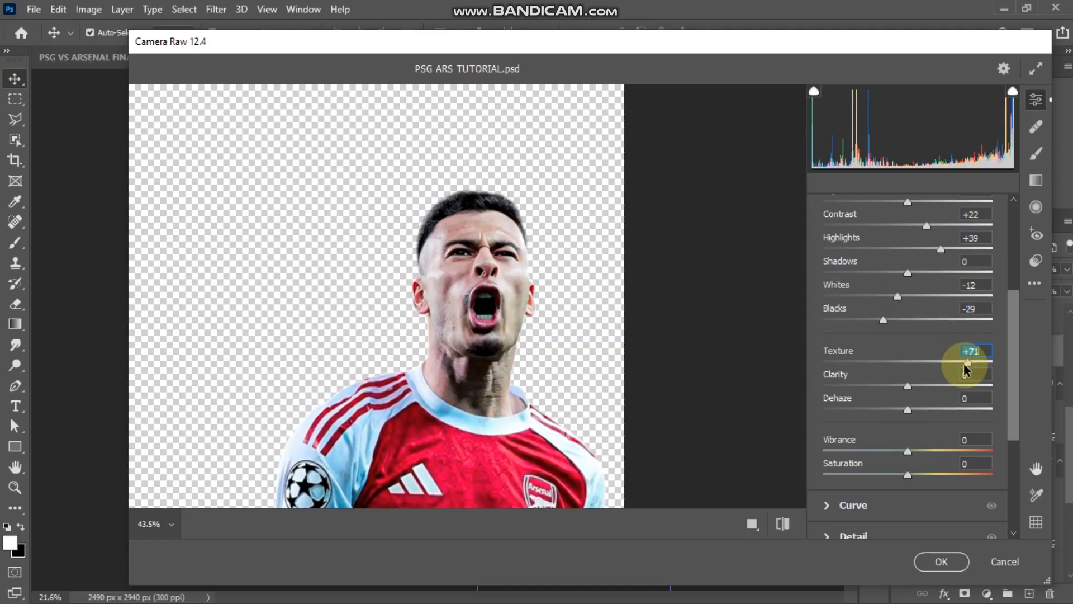
pyautogui.click(966, 385)
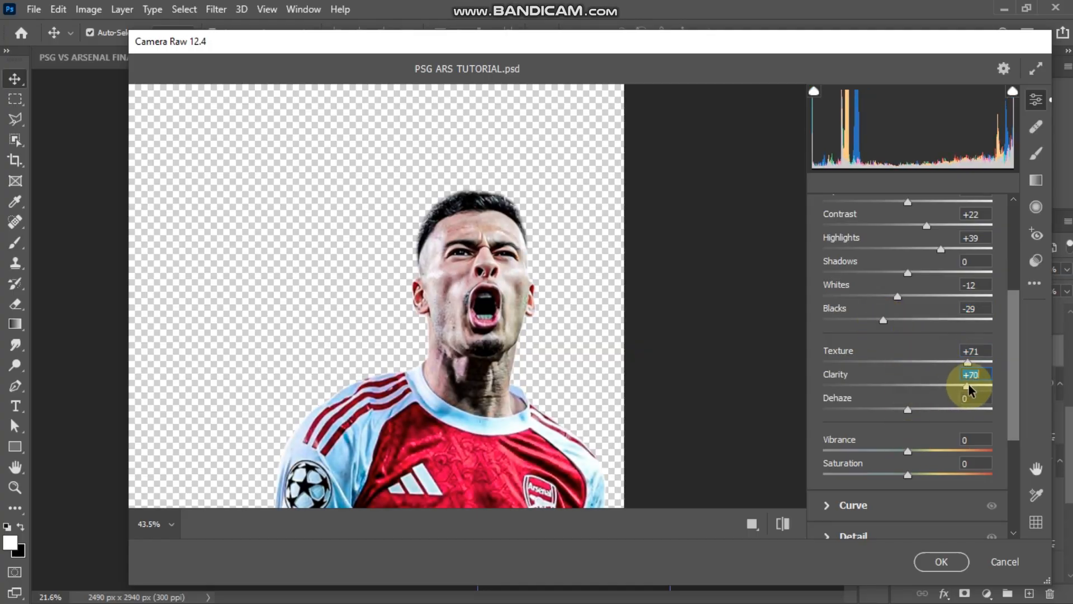
pyautogui.moveTo(922, 451); pyautogui.dragTo(922, 474)
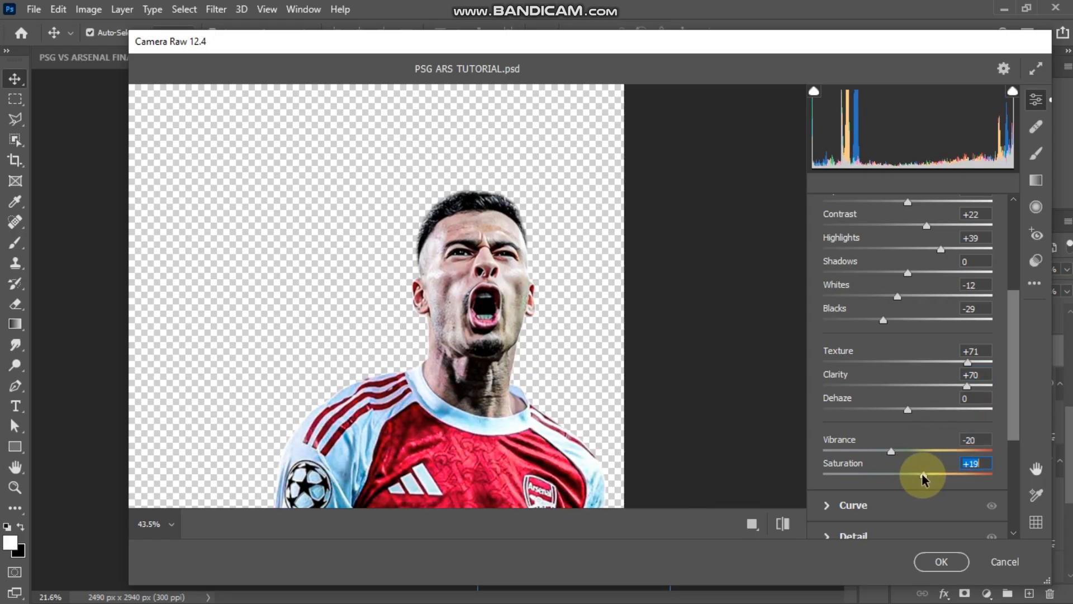
pyautogui.click(935, 558)
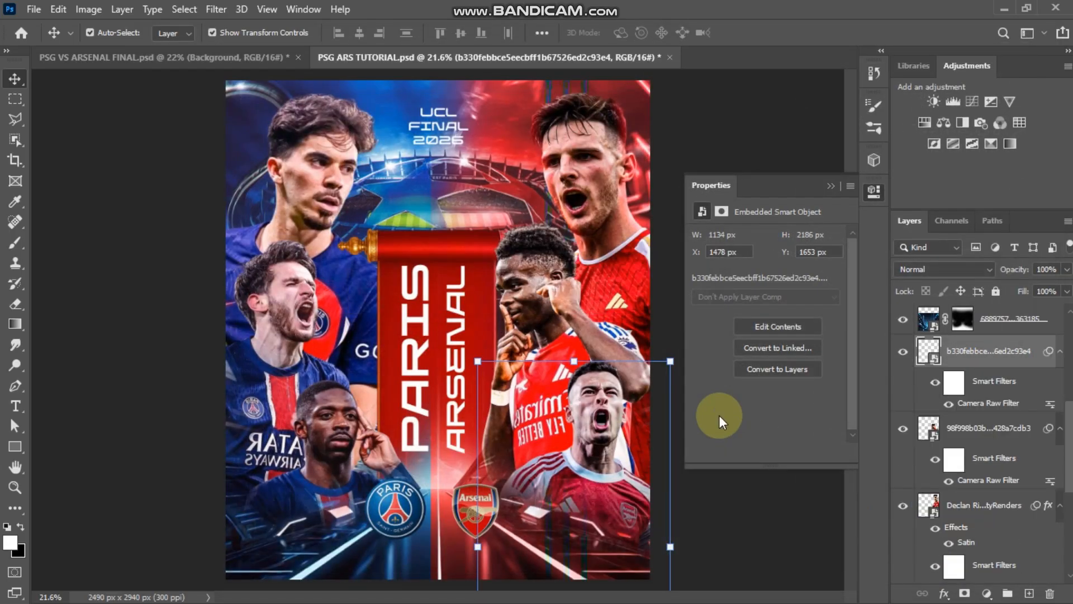
# Select the large upper PSG player's layer and add a Satin effect to it
pyautogui.scroll(-5, 978, 448)
pyautogui.click(950, 502)
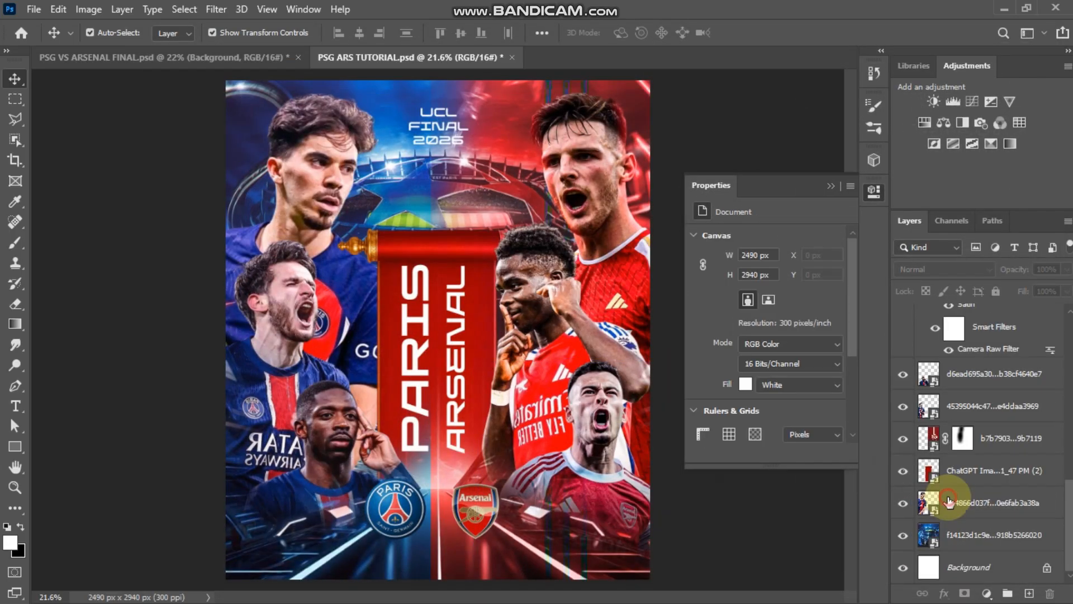
pyautogui.click(904, 504)
pyautogui.click(903, 503)
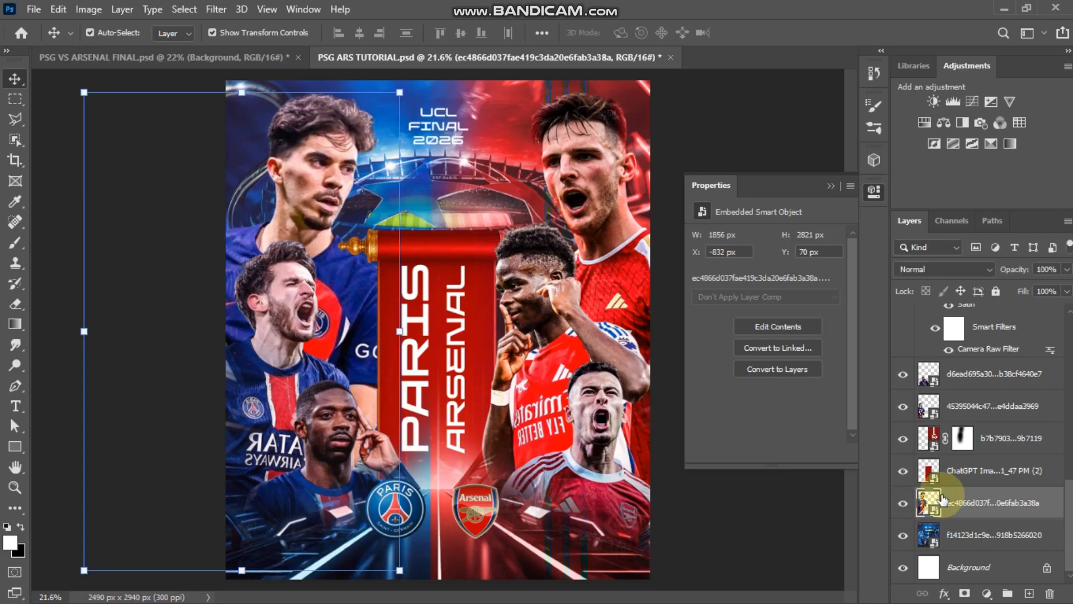
pyautogui.click(944, 593)
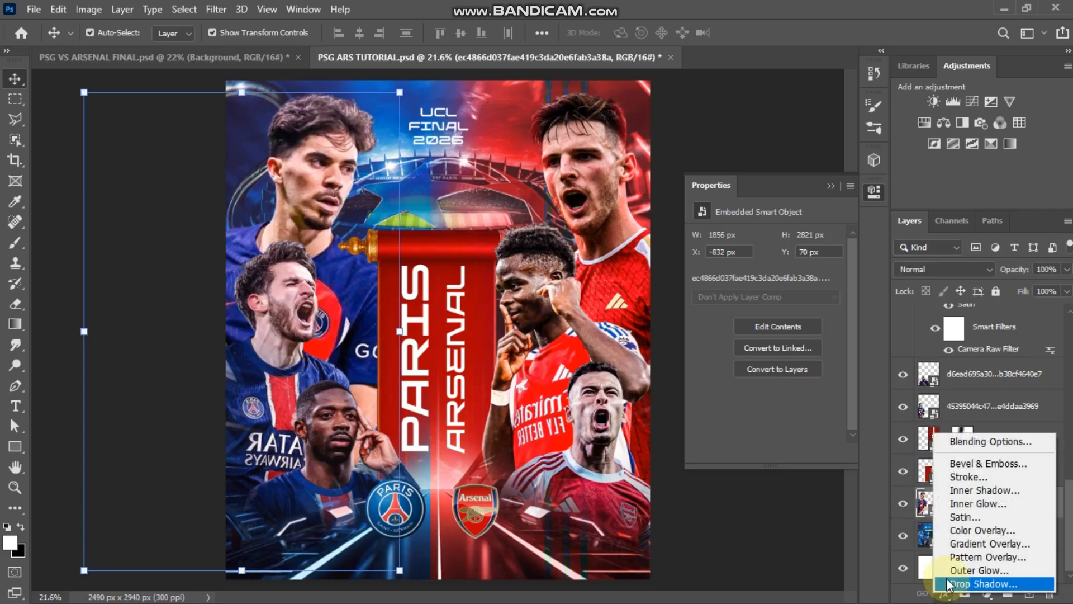
pyautogui.click(969, 442)
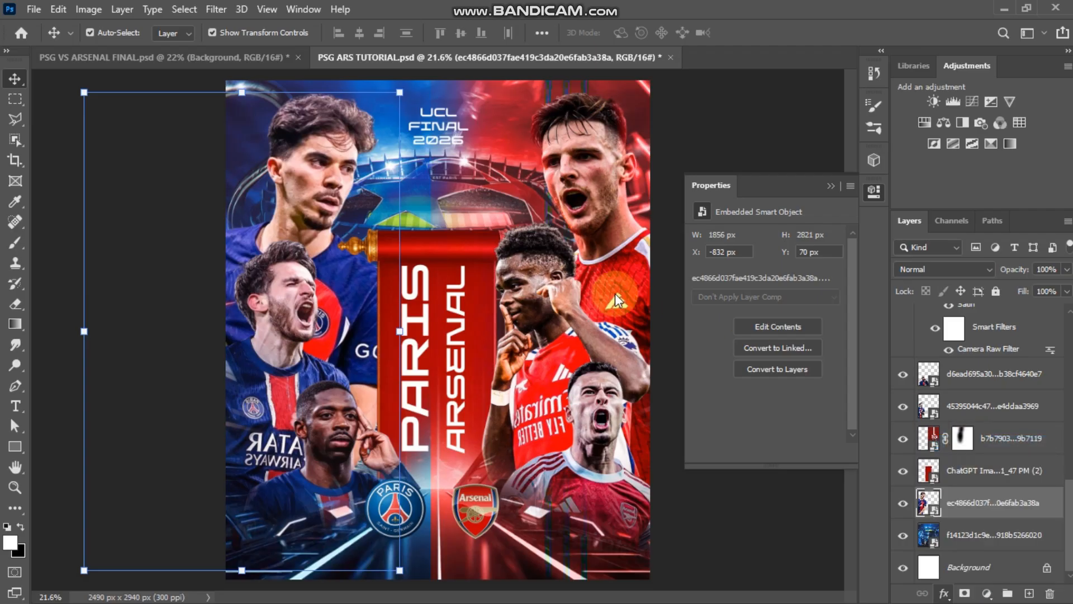
pyautogui.click(299, 342)
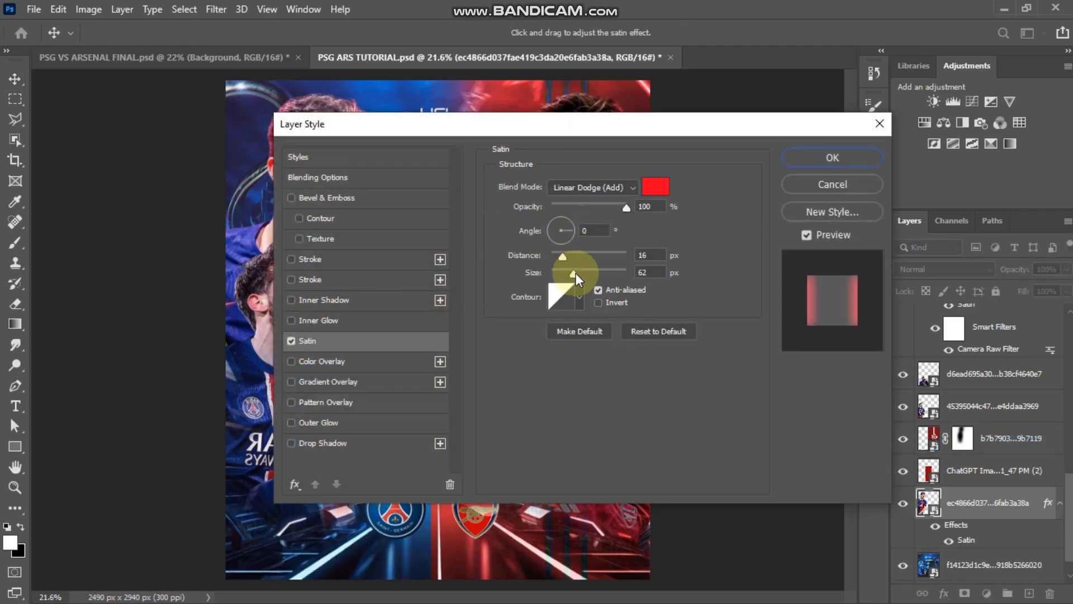
# Change the Satin colour to a saturated blue near #0030e4, starting from a blue sampled from the poster background
pyautogui.moveTo(592, 135); pyautogui.dragTo(554, 218)
pyautogui.click(617, 268)
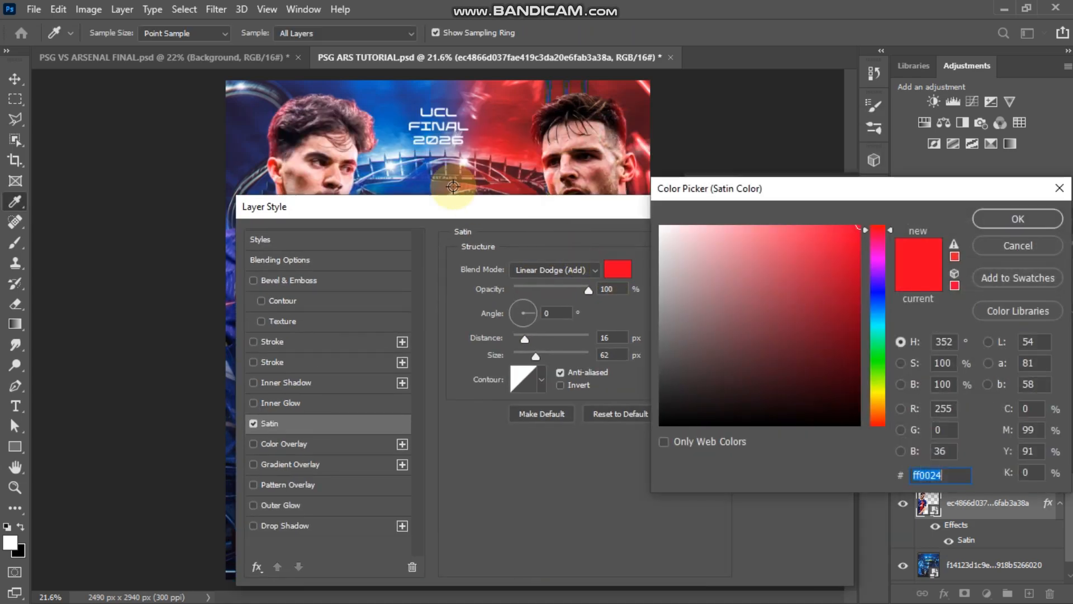
pyautogui.click(412, 175)
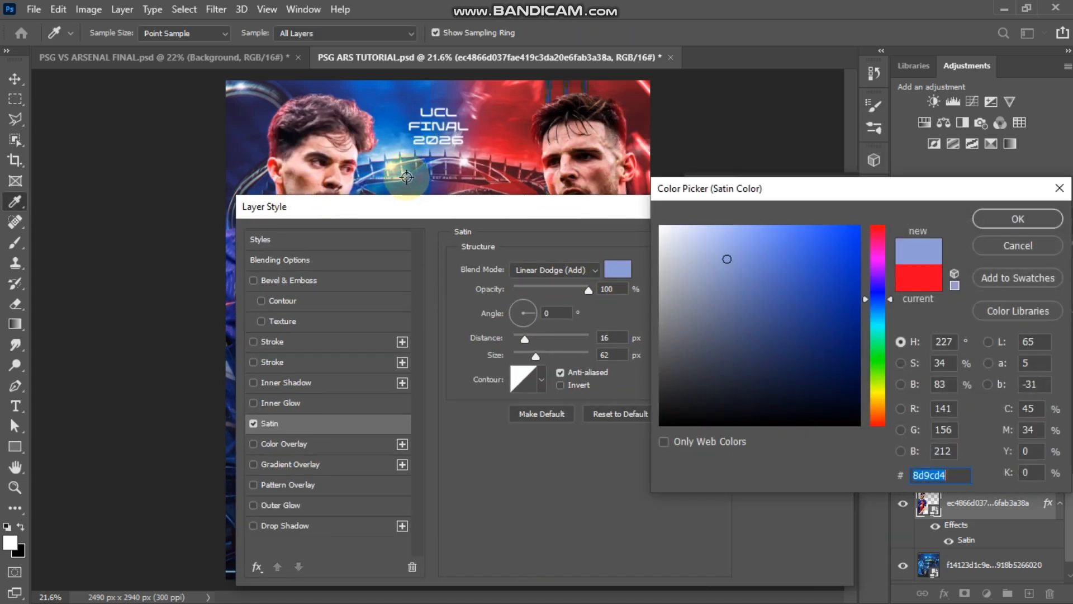
pyautogui.click(859, 237)
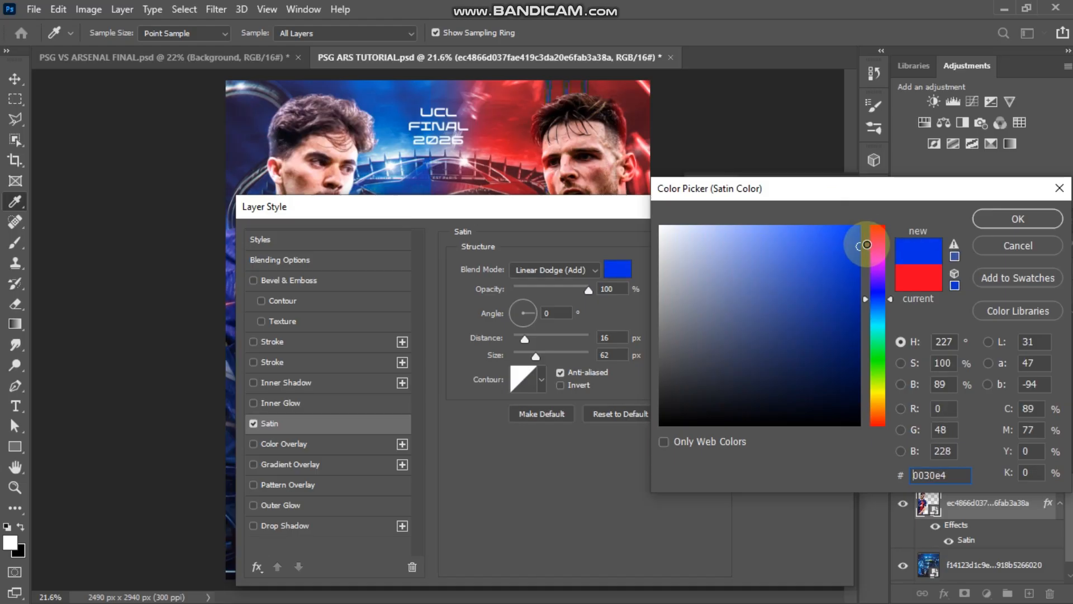
pyautogui.click(1002, 218)
# Set the Satin effect's size to 84 px, apply the layer style, and deselect the layer
pyautogui.moveTo(536, 360); pyautogui.dragTo(541, 354)
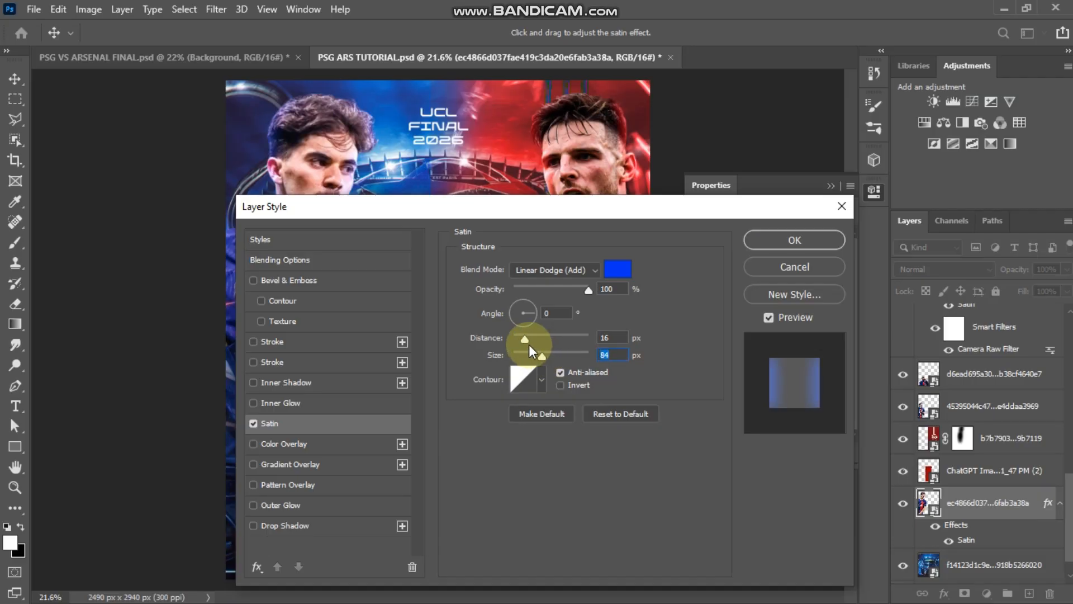
pyautogui.moveTo(558, 207); pyautogui.dragTo(618, 183)
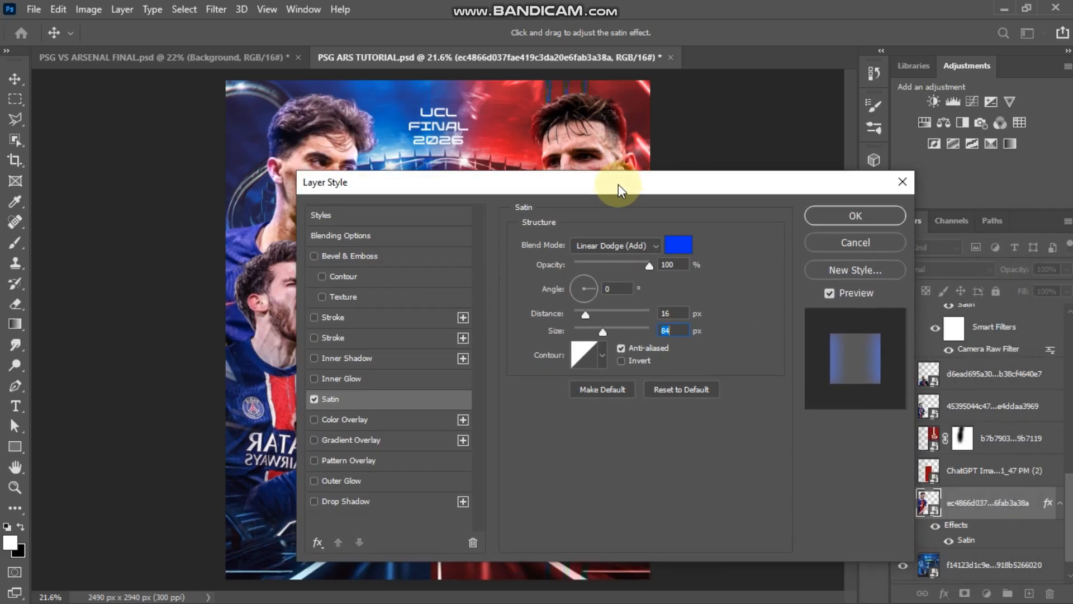
pyautogui.click(820, 213)
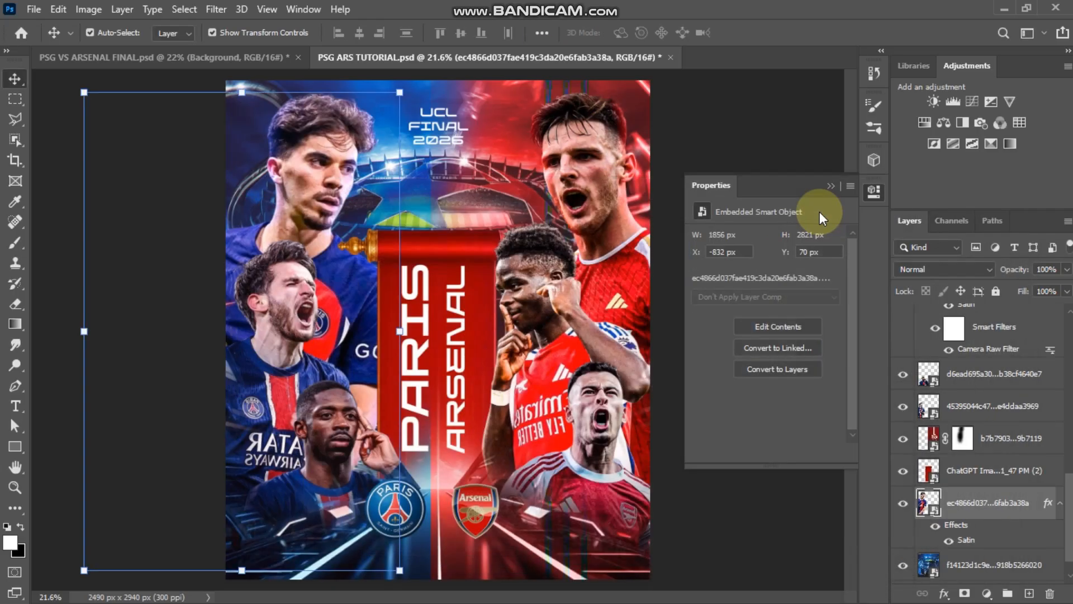
pyautogui.click(725, 134)
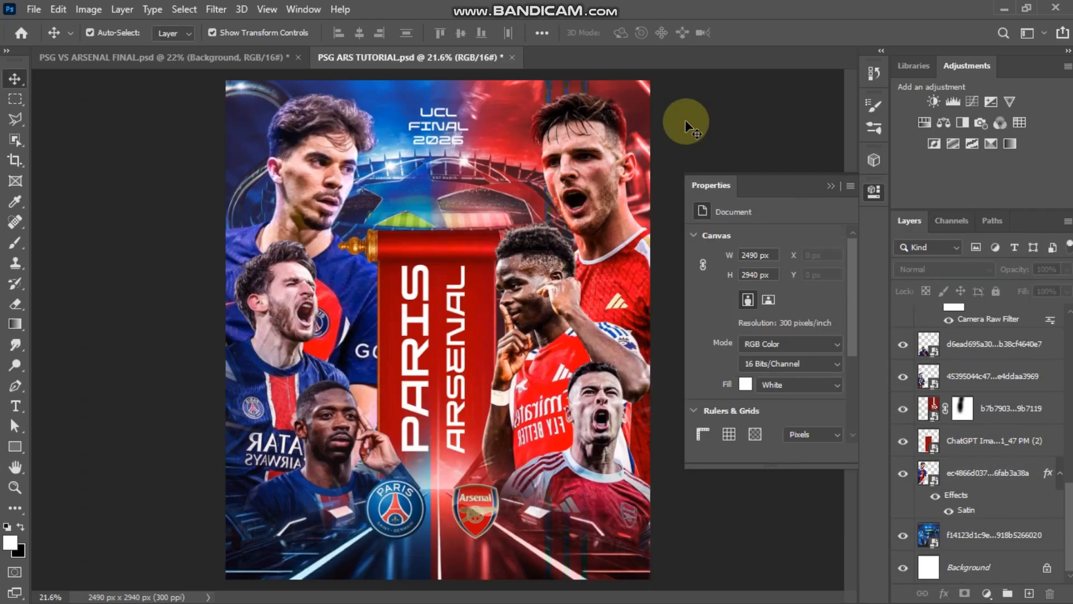
# Open the large upper PSG player's layer in the Camera Raw filter and set Contrast to +35 and Whites to -53
pyautogui.click(959, 475)
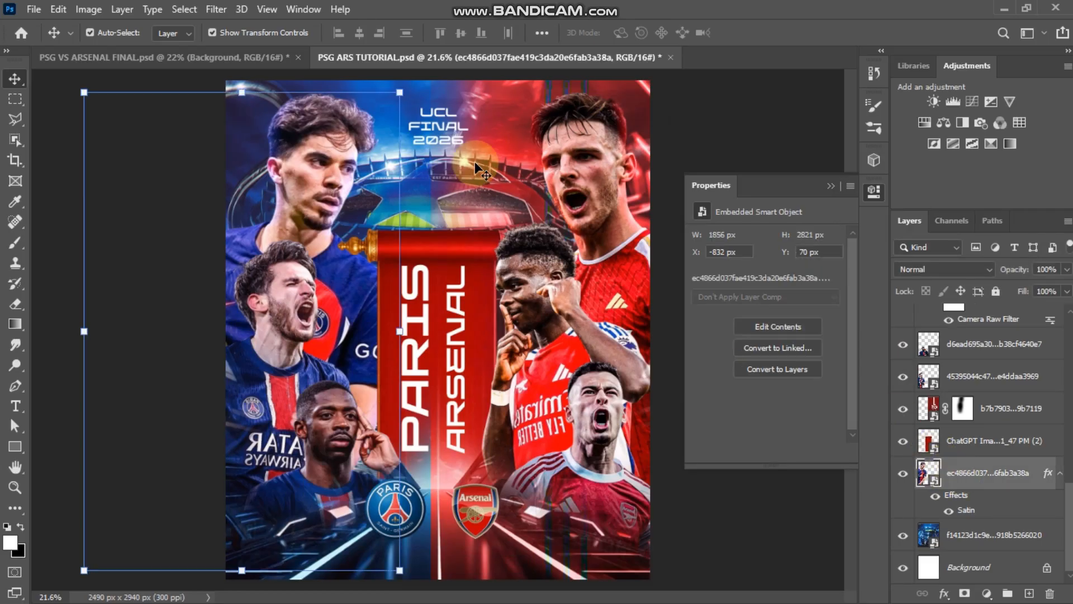
pyautogui.click(217, 9)
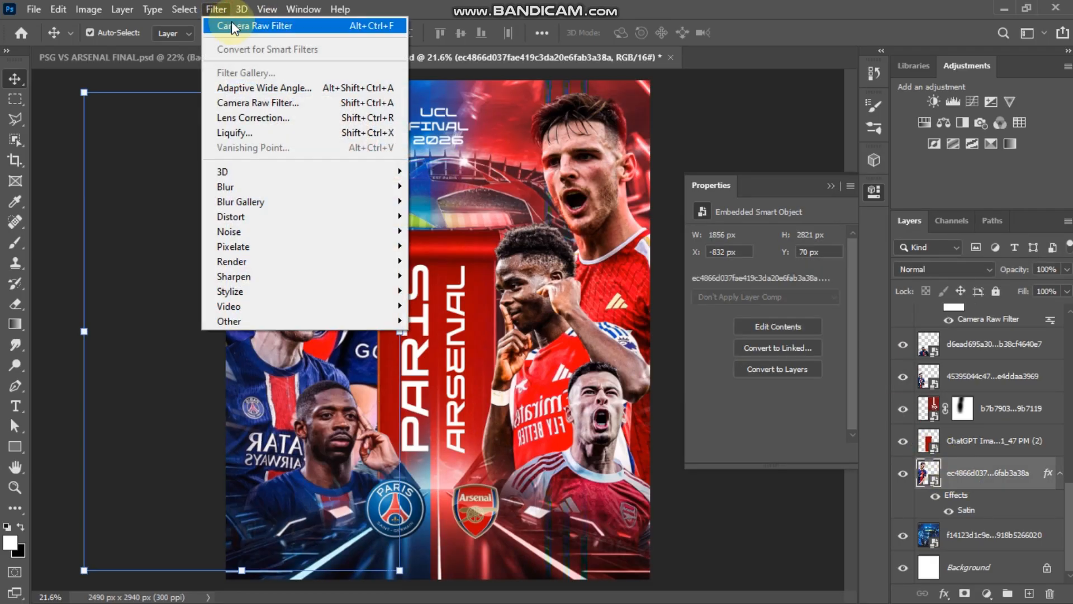
pyautogui.click(254, 102)
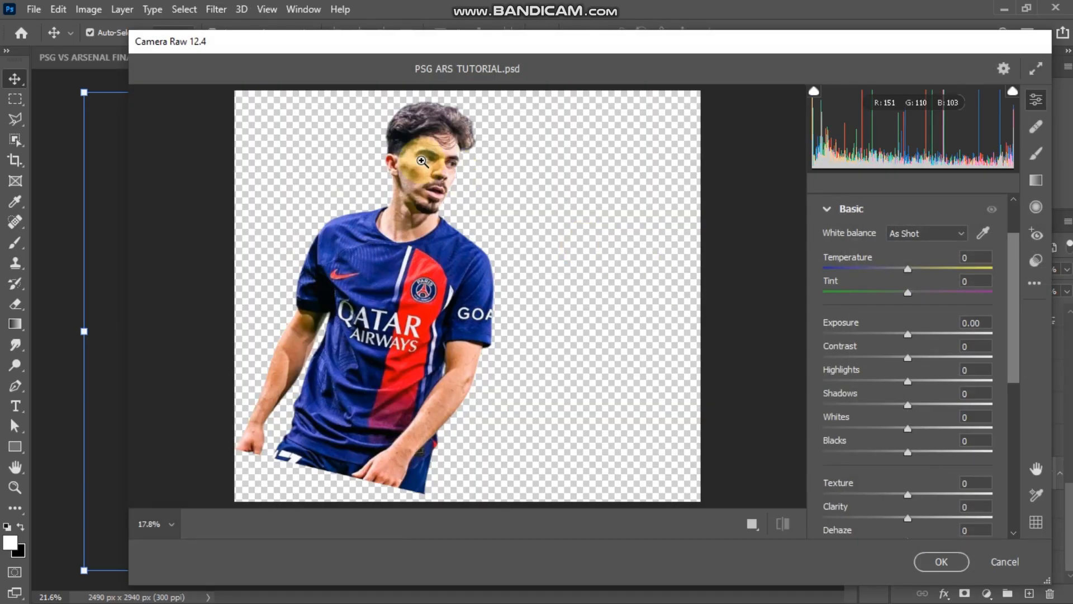
pyautogui.moveTo(430, 171); pyautogui.dragTo(468, 193)
pyautogui.moveTo(908, 358); pyautogui.dragTo(938, 357)
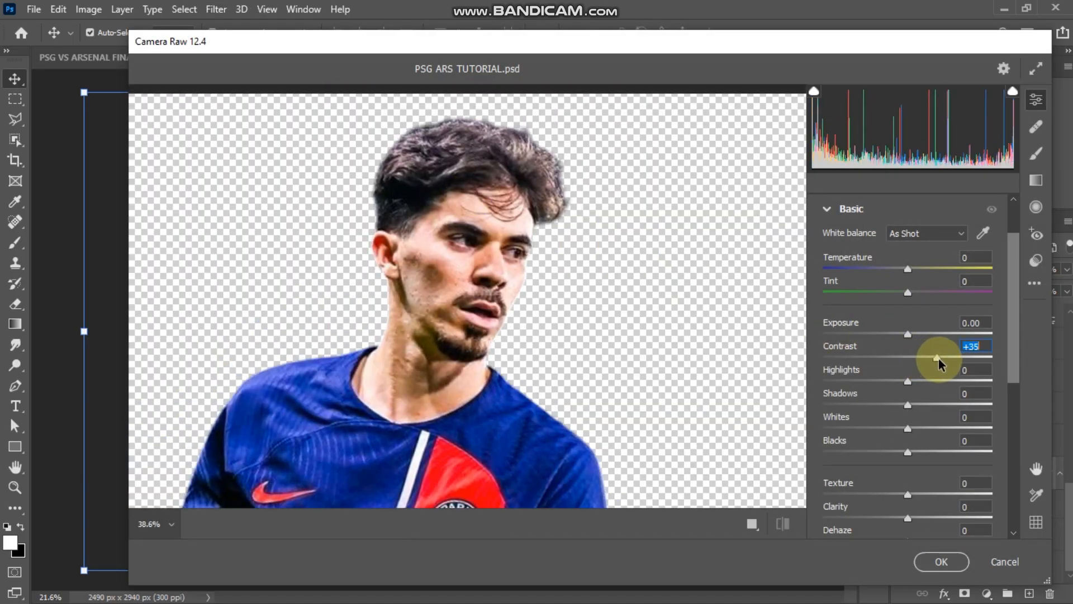
pyautogui.moveTo(906, 429); pyautogui.dragTo(861, 429)
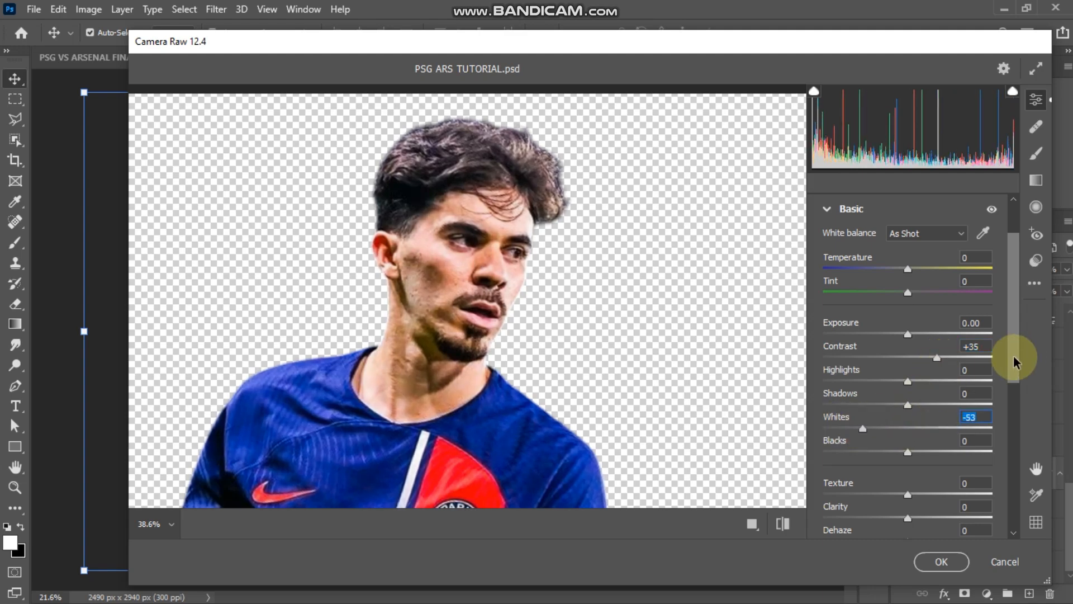
# Set Texture to +68, Clarity to +53 and Vibrance to +28, and apply the Camera Raw filter to the upper PSG player
pyautogui.moveTo(1016, 354); pyautogui.dragTo(1013, 429)
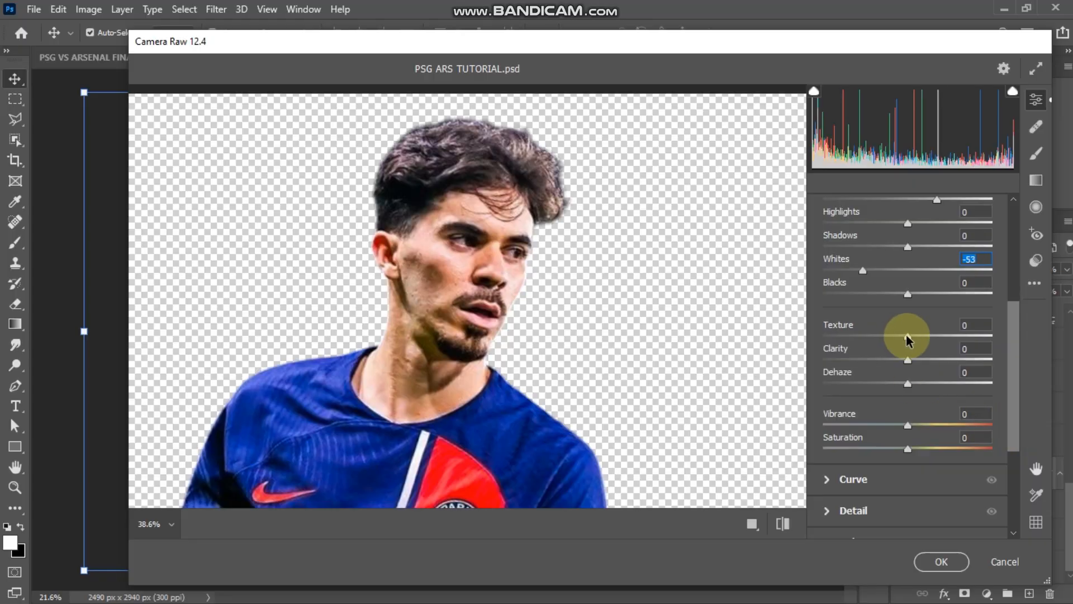
pyautogui.moveTo(906, 336); pyautogui.dragTo(965, 341)
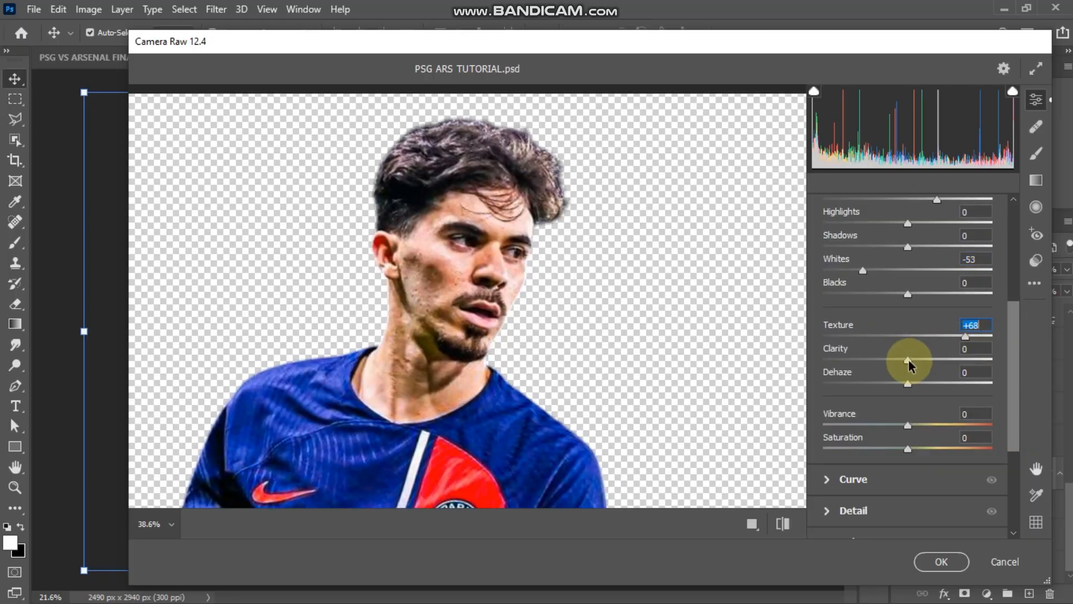
pyautogui.moveTo(908, 360); pyautogui.dragTo(953, 357)
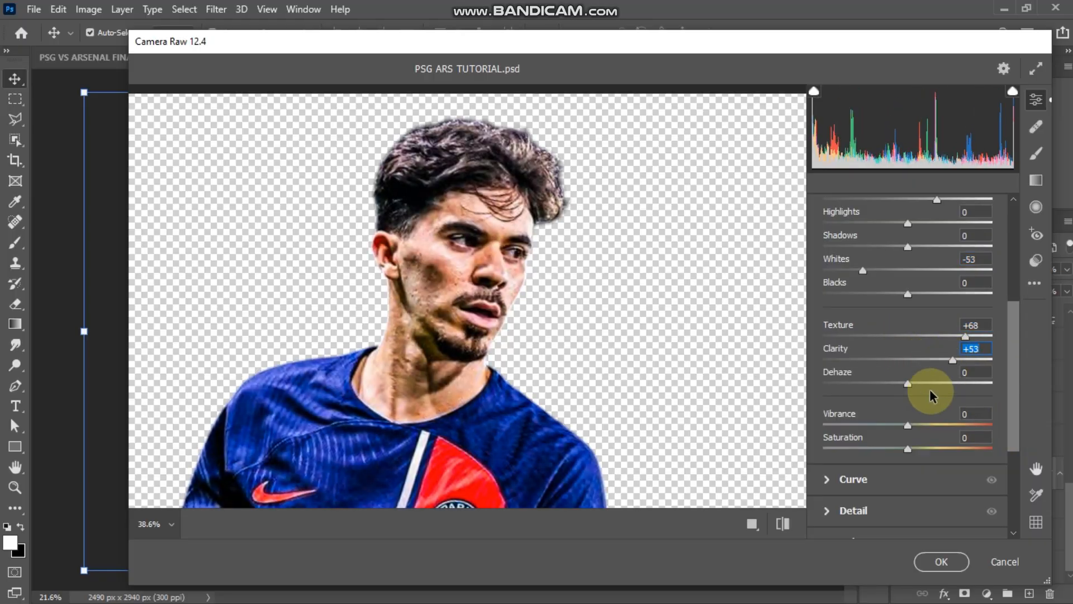
pyautogui.moveTo(908, 425); pyautogui.dragTo(931, 428)
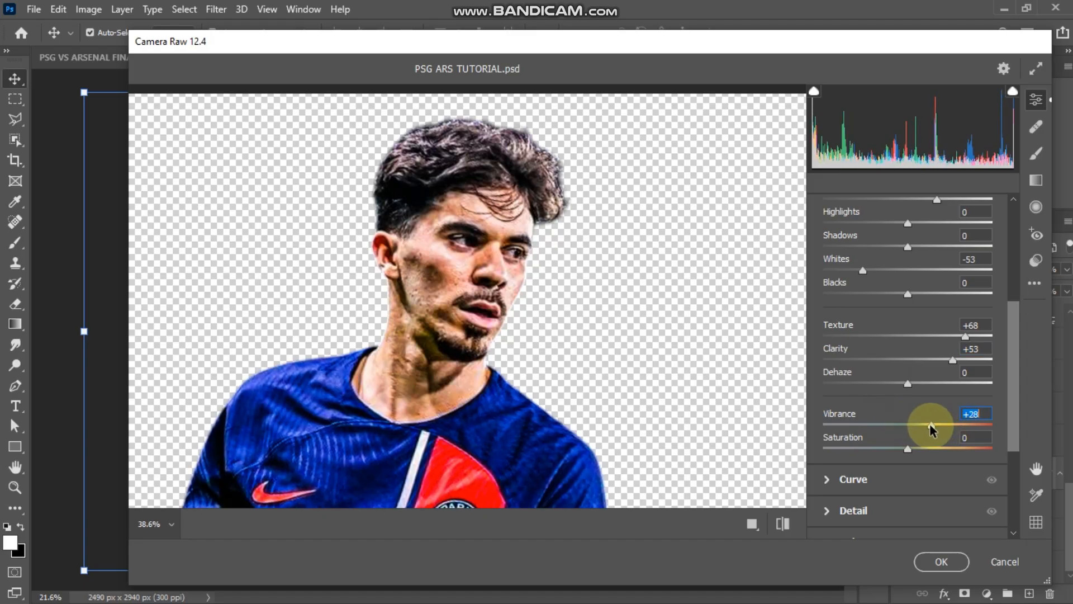
pyautogui.click(941, 561)
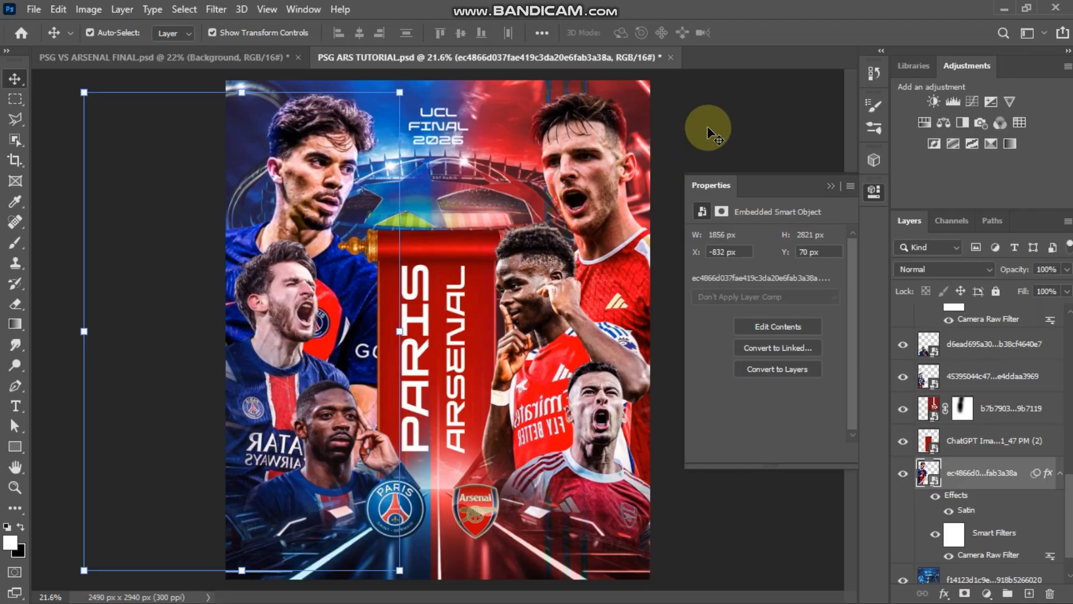
pyautogui.click(816, 528)
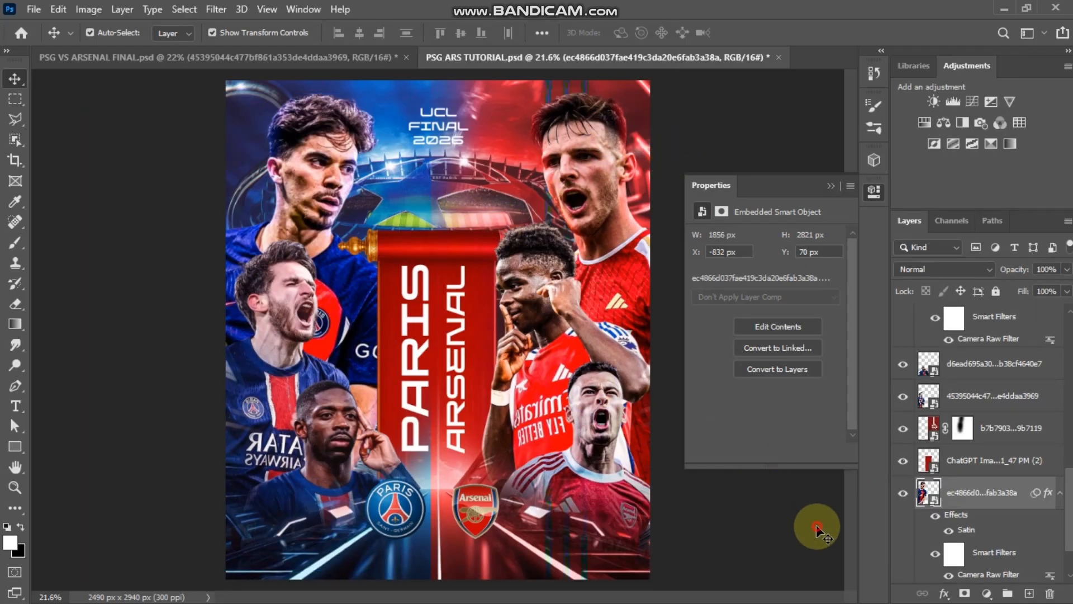
# Open the shouting middle PSG player in Camera Raw and set Contrast to +32, Highlights to -30, Whites to -61 and Blacks to -28
pyautogui.click(277, 277)
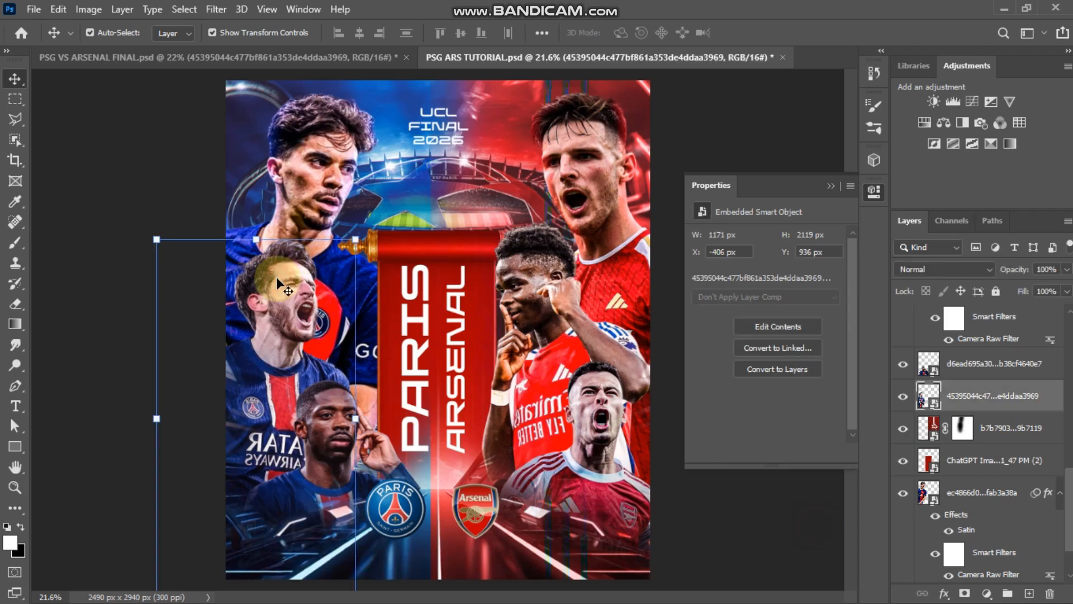
pyautogui.click(215, 9)
pyautogui.click(247, 101)
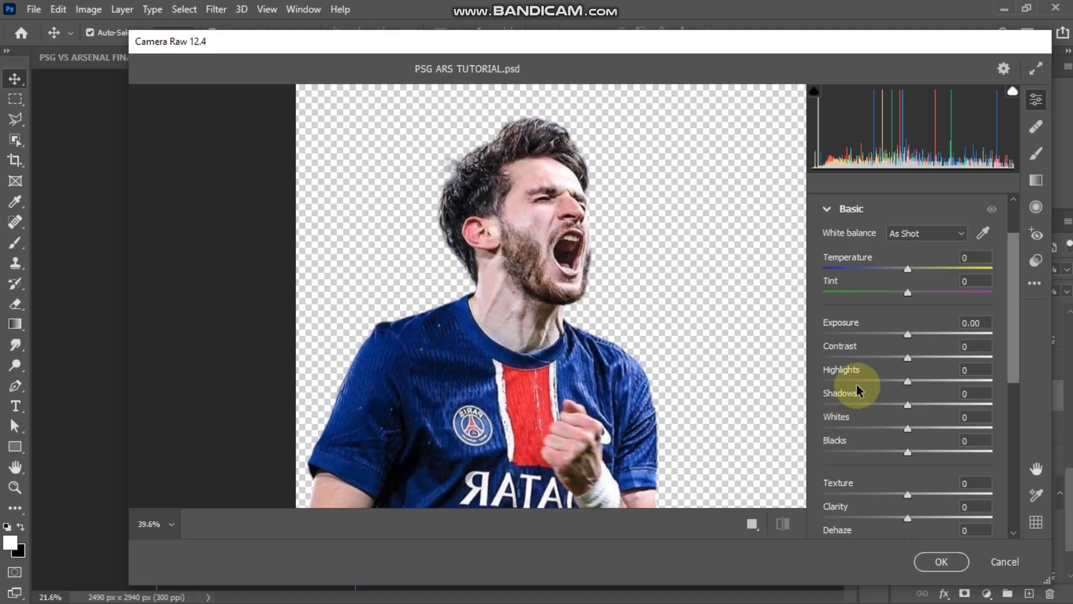
pyautogui.moveTo(908, 357); pyautogui.dragTo(884, 383)
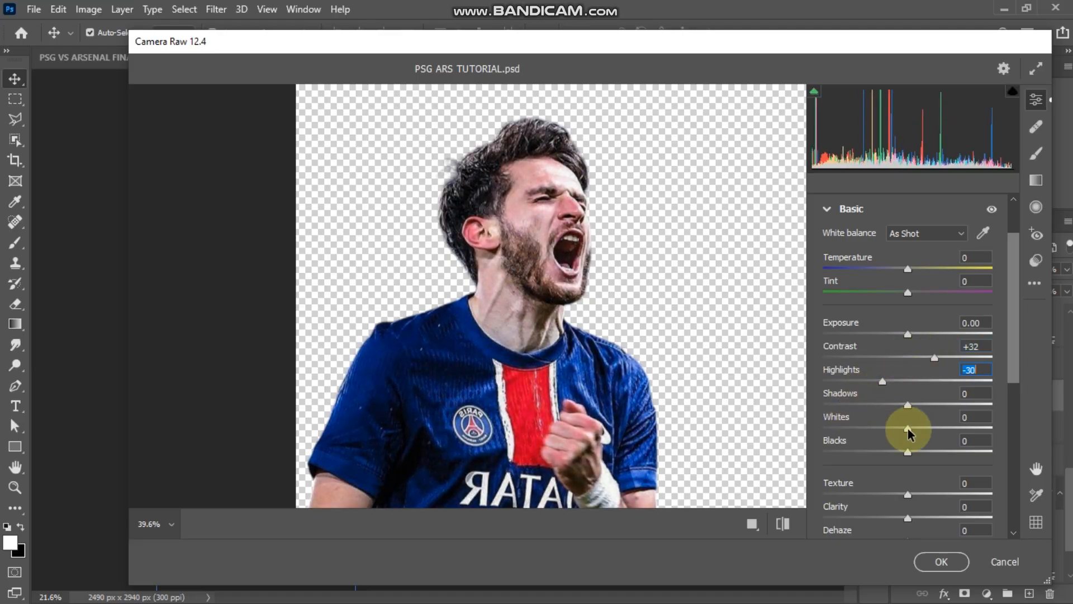
pyautogui.moveTo(908, 429); pyautogui.dragTo(883, 453)
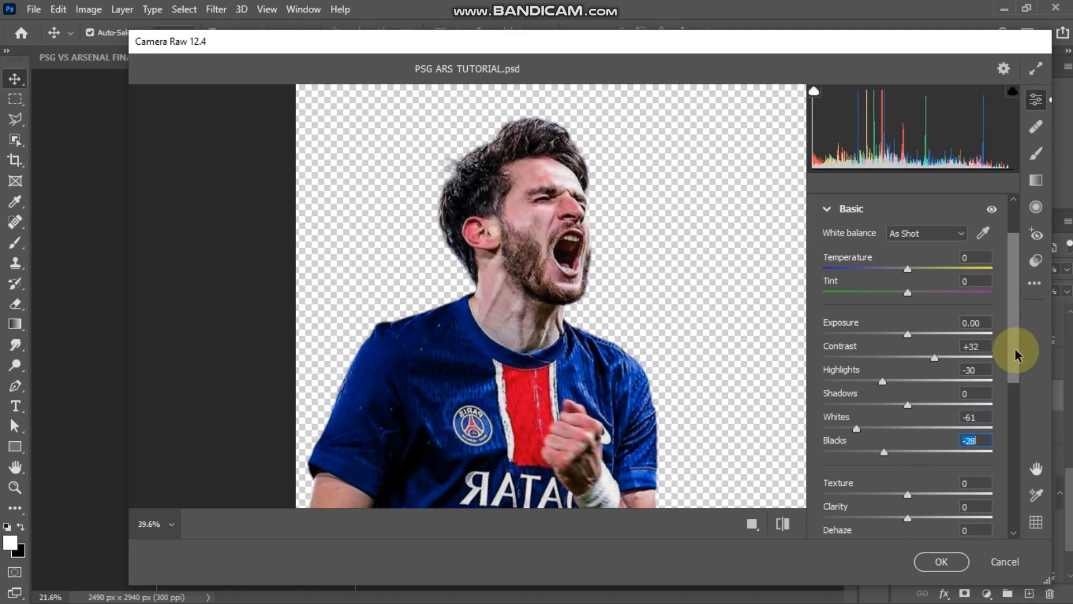
# Set the middle PSG player's Texture to +63, Clarity to +65 and Vibrance to +28, apply the filter, and deselect the layer
pyautogui.scroll(-3, 1016, 354)
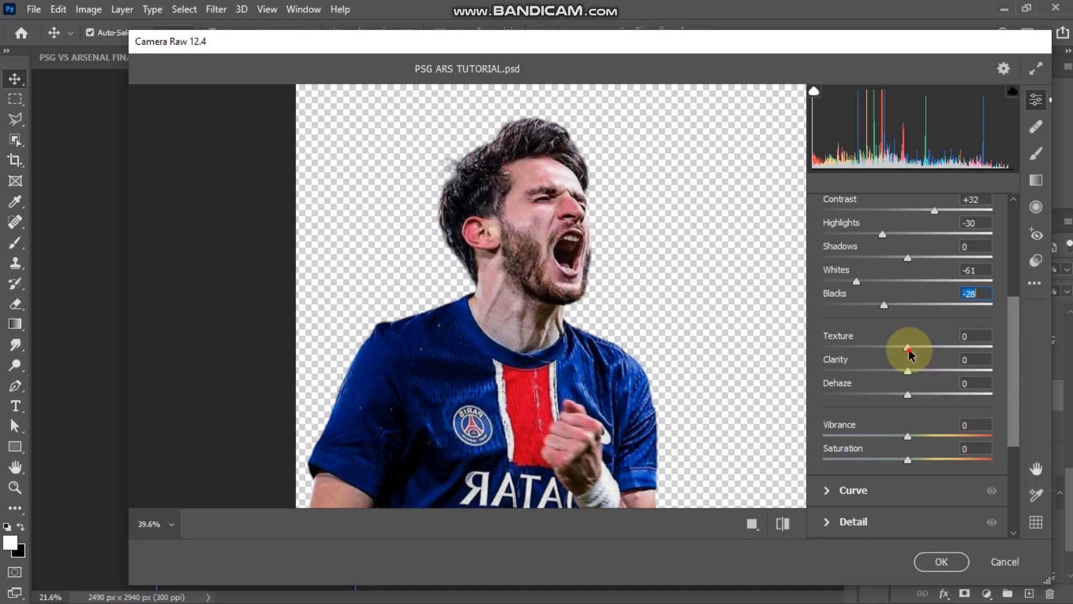
pyautogui.moveTo(908, 349); pyautogui.dragTo(963, 347)
pyautogui.moveTo(907, 371); pyautogui.dragTo(963, 369)
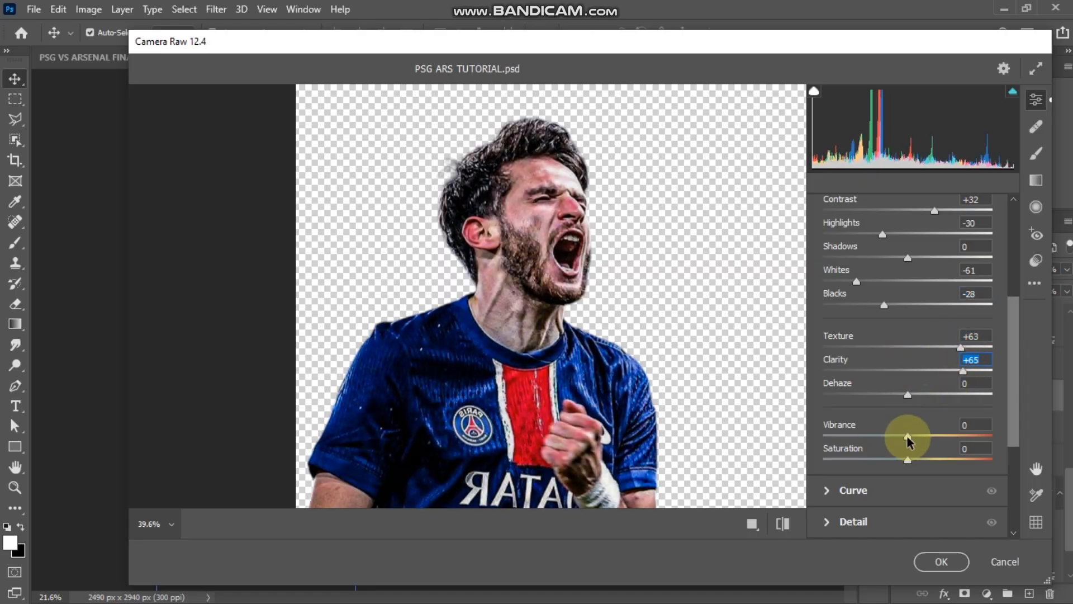
pyautogui.moveTo(908, 437); pyautogui.dragTo(931, 440)
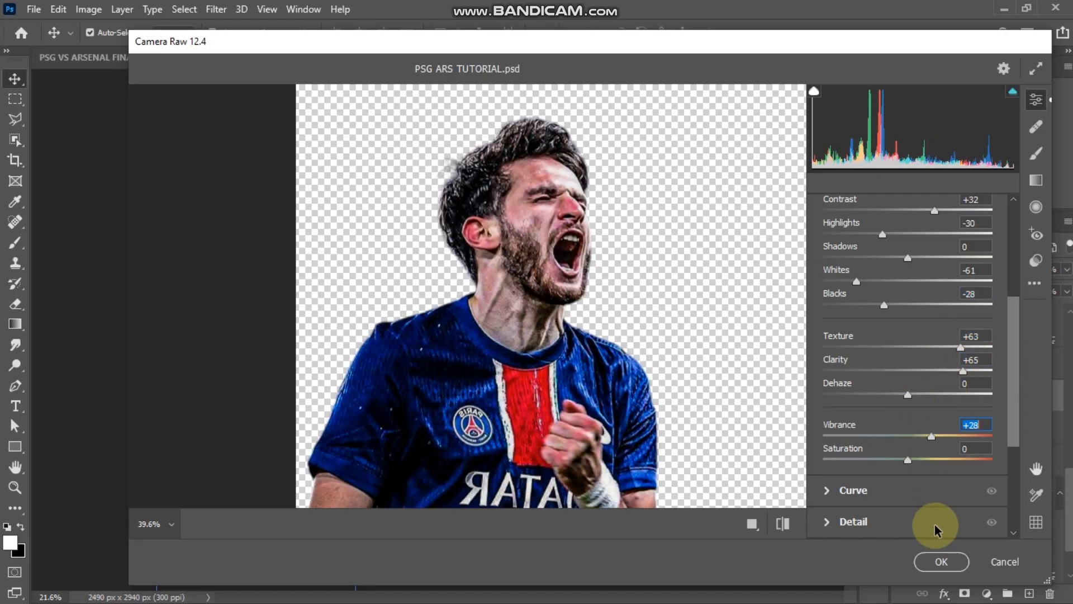
pyautogui.click(939, 561)
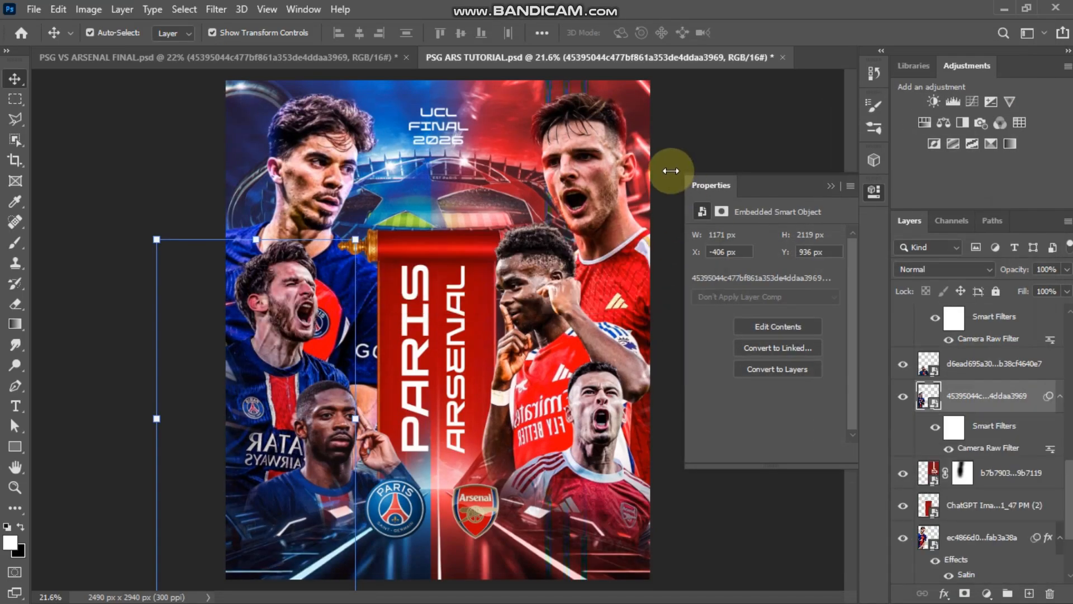
pyautogui.click(690, 98)
# Open the lower PSG player's layer in the Camera Raw filter and set Contrast to +28, Highlights to -3 and Whites to -5
pyautogui.click(950, 446)
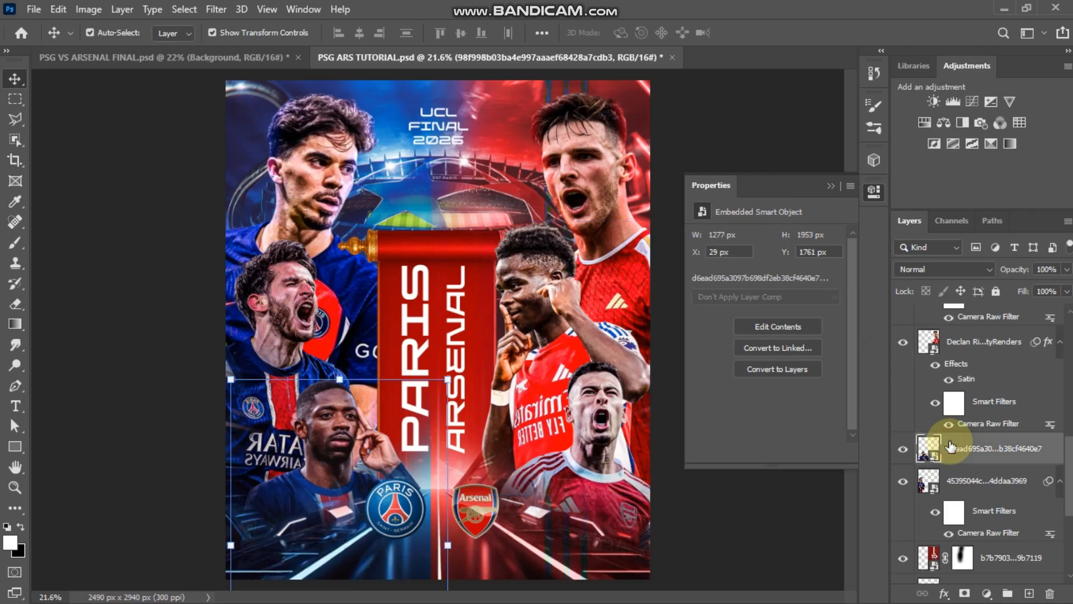
pyautogui.click(904, 449)
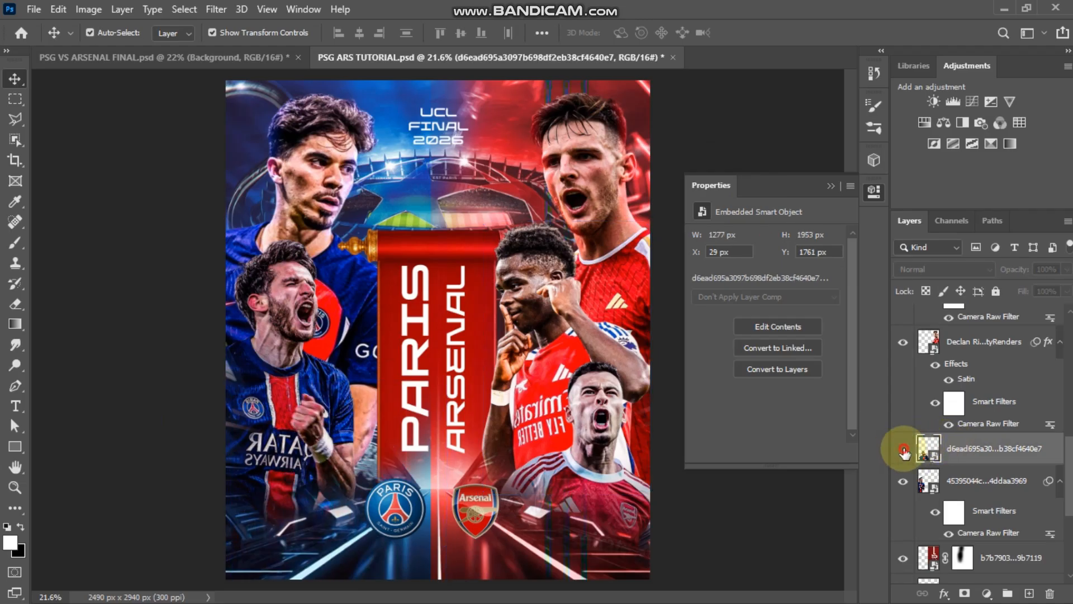
pyautogui.click(903, 449)
pyautogui.click(217, 10)
pyautogui.click(295, 103)
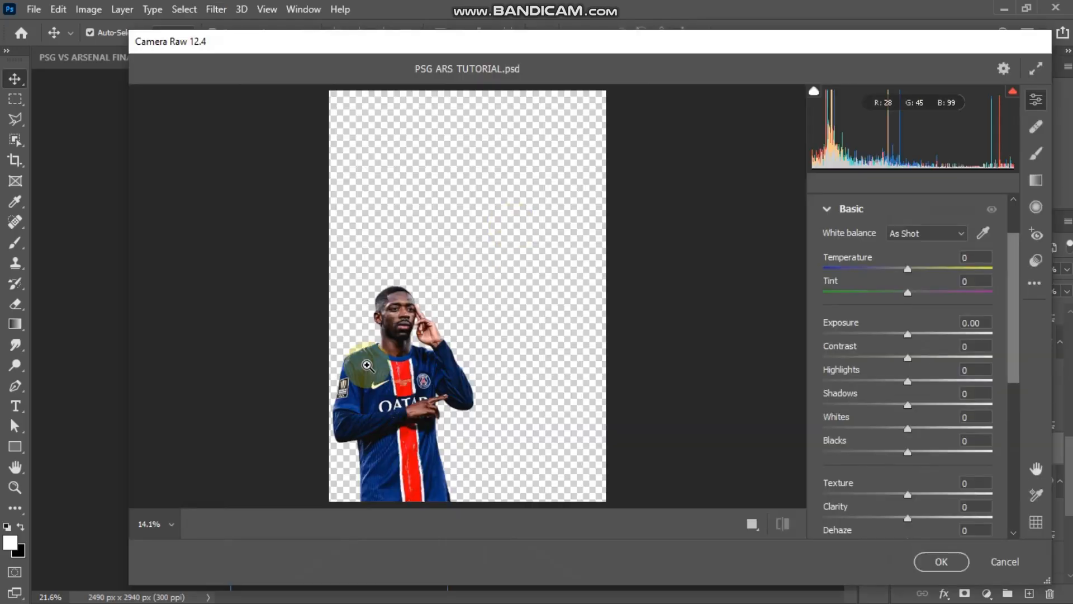
pyautogui.click(436, 369)
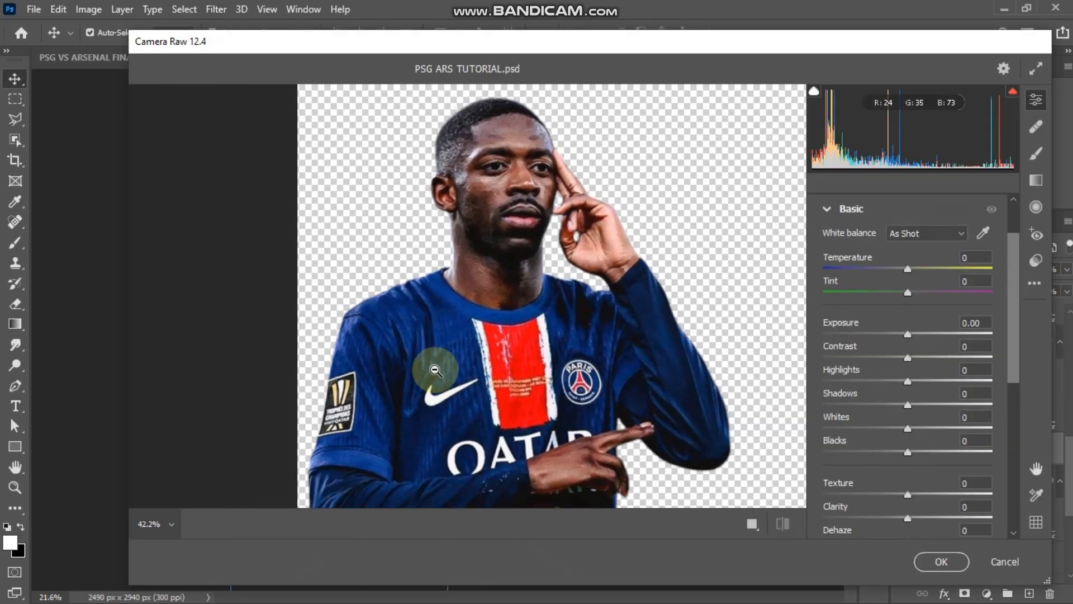
pyautogui.moveTo(907, 357); pyautogui.dragTo(905, 382)
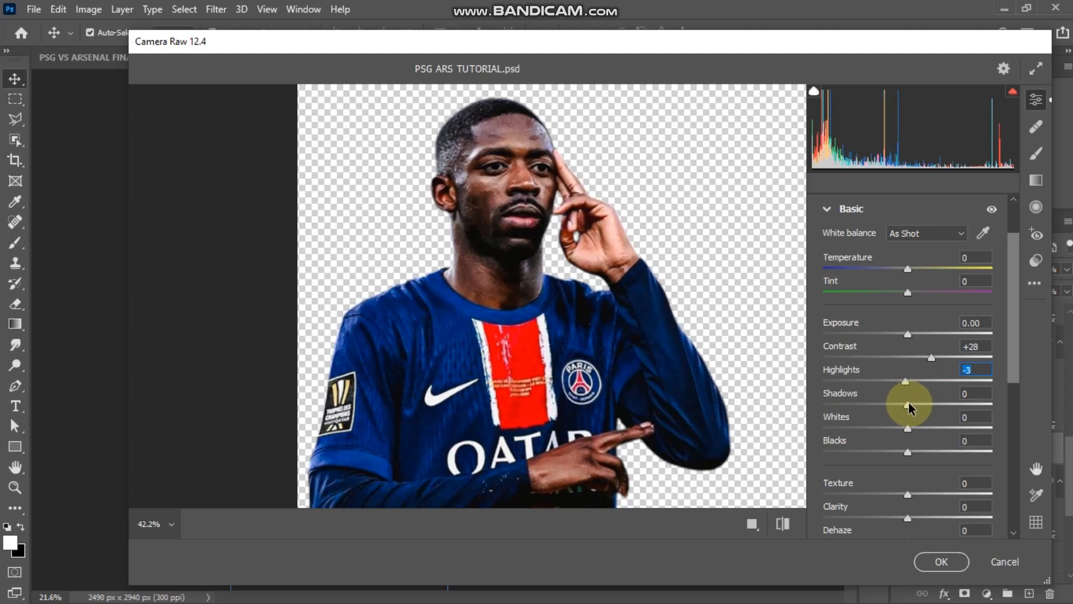
pyautogui.moveTo(908, 427); pyautogui.dragTo(903, 428)
# Set the lower PSG player's Texture to +47, Clarity to +38, Vibrance to +20 and Saturation to -11, and apply the Camera Raw filter
pyautogui.moveTo(1013, 272); pyautogui.dragTo(1012, 367)
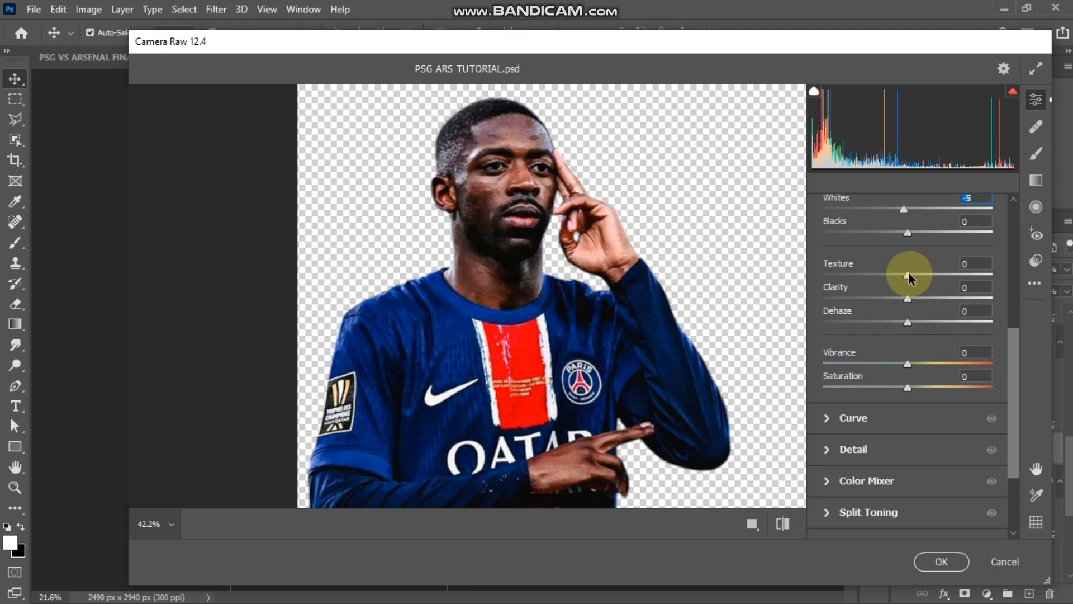
pyautogui.moveTo(908, 275); pyautogui.dragTo(941, 298)
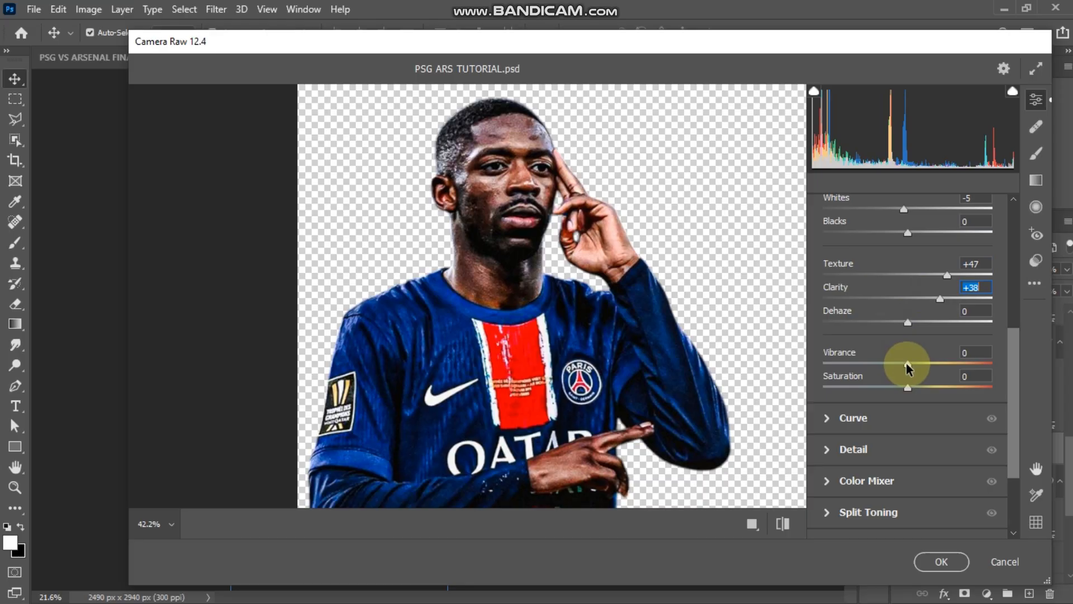
pyautogui.moveTo(909, 367); pyautogui.dragTo(898, 391)
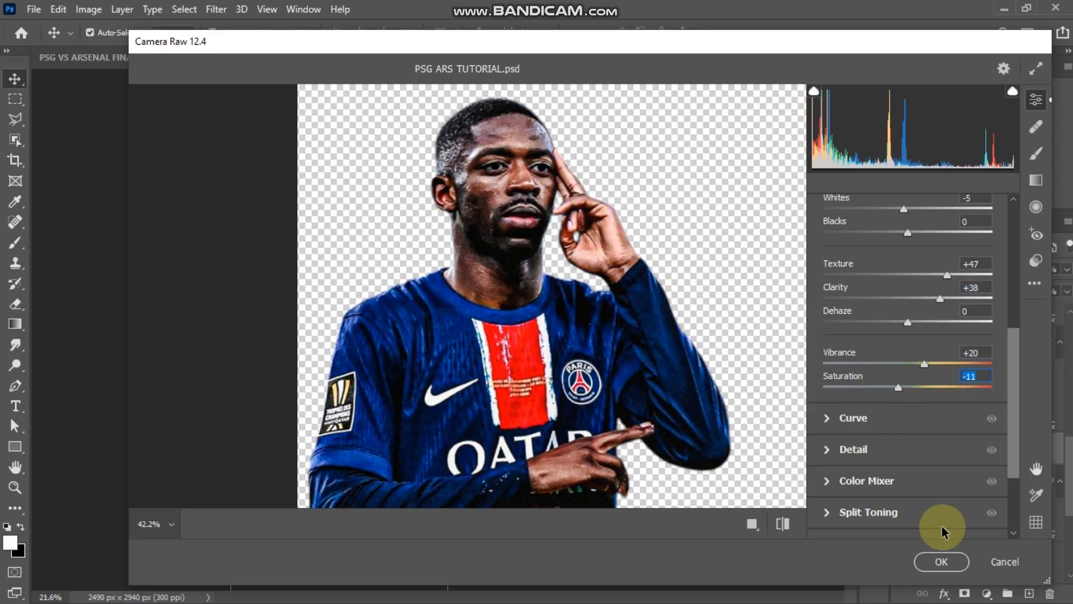
pyautogui.click(942, 561)
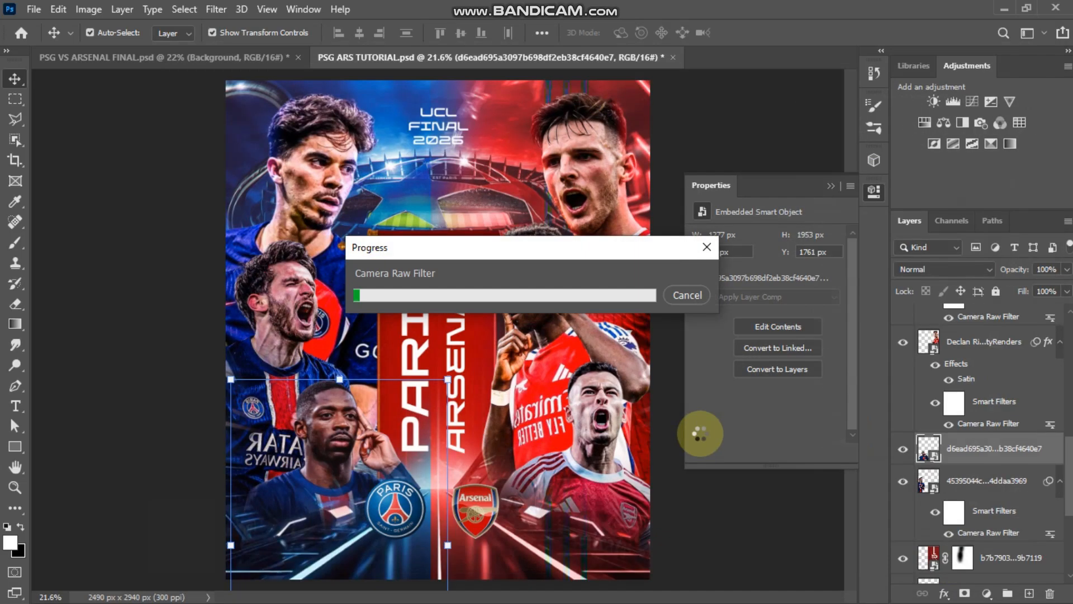